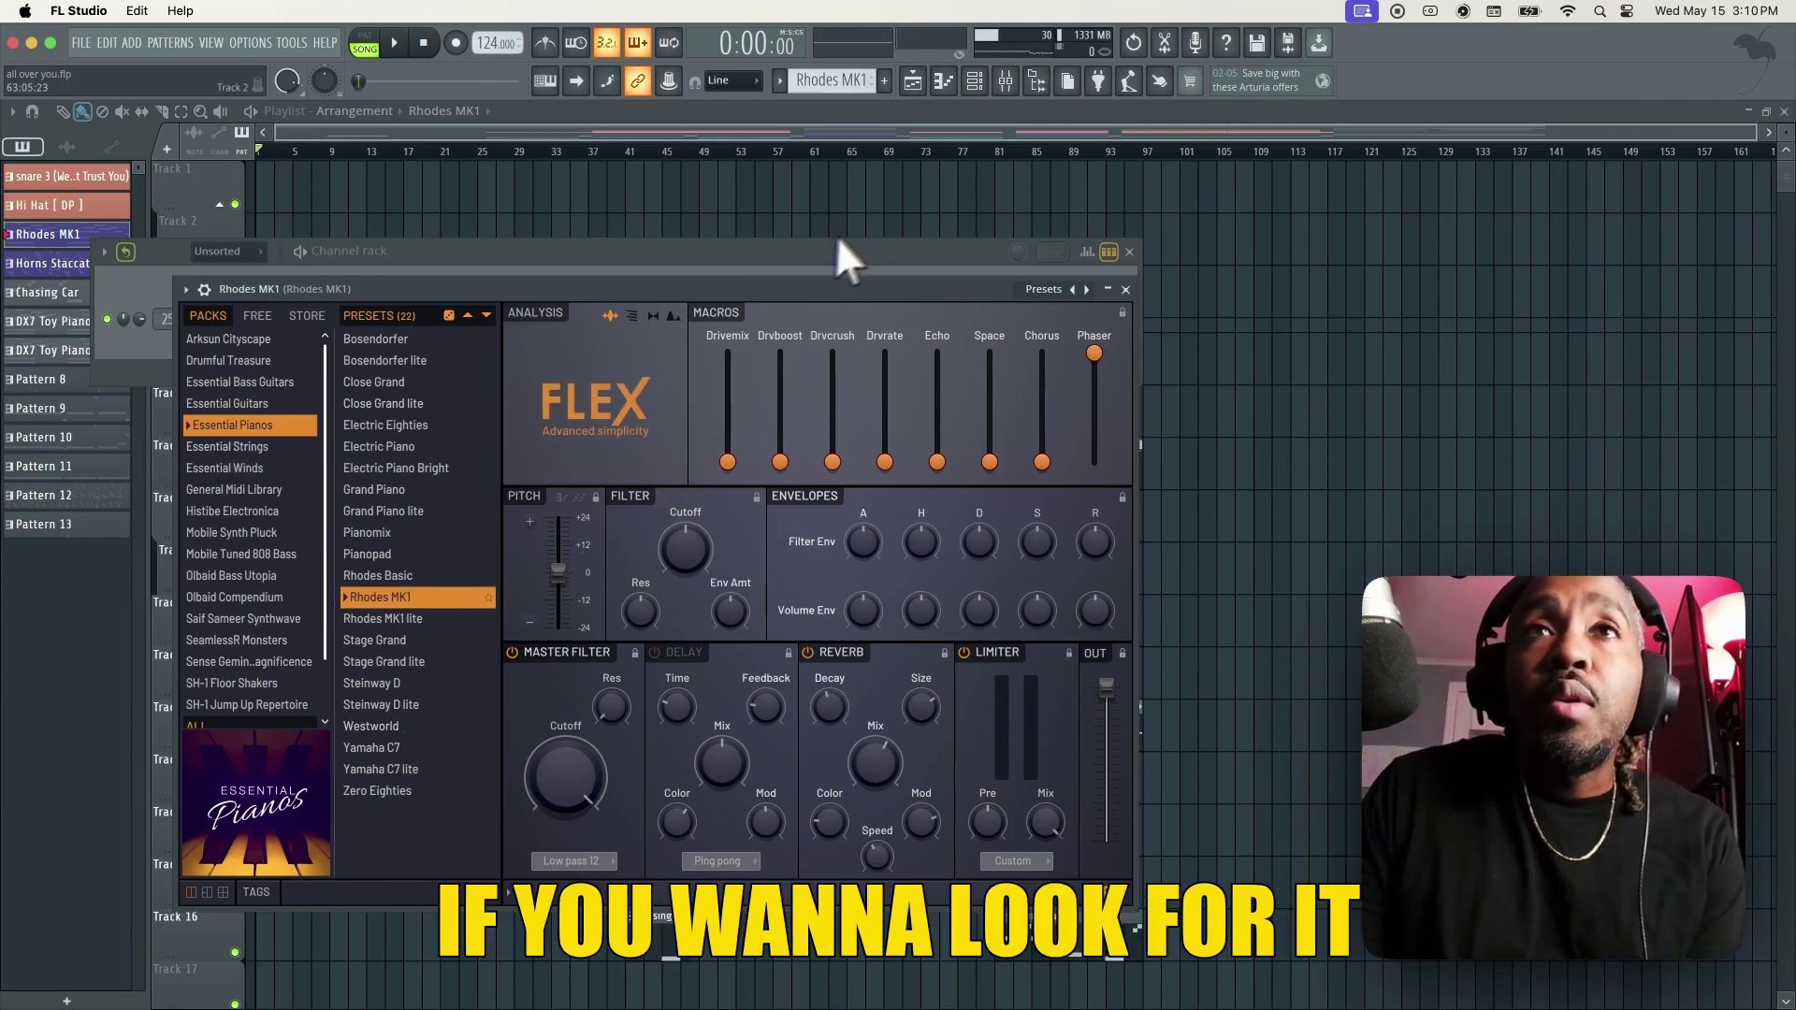
Close the Rhodes MK1 instrument window and play its pattern from the piano roll.
left_click_drag(783, 256, 820, 196)
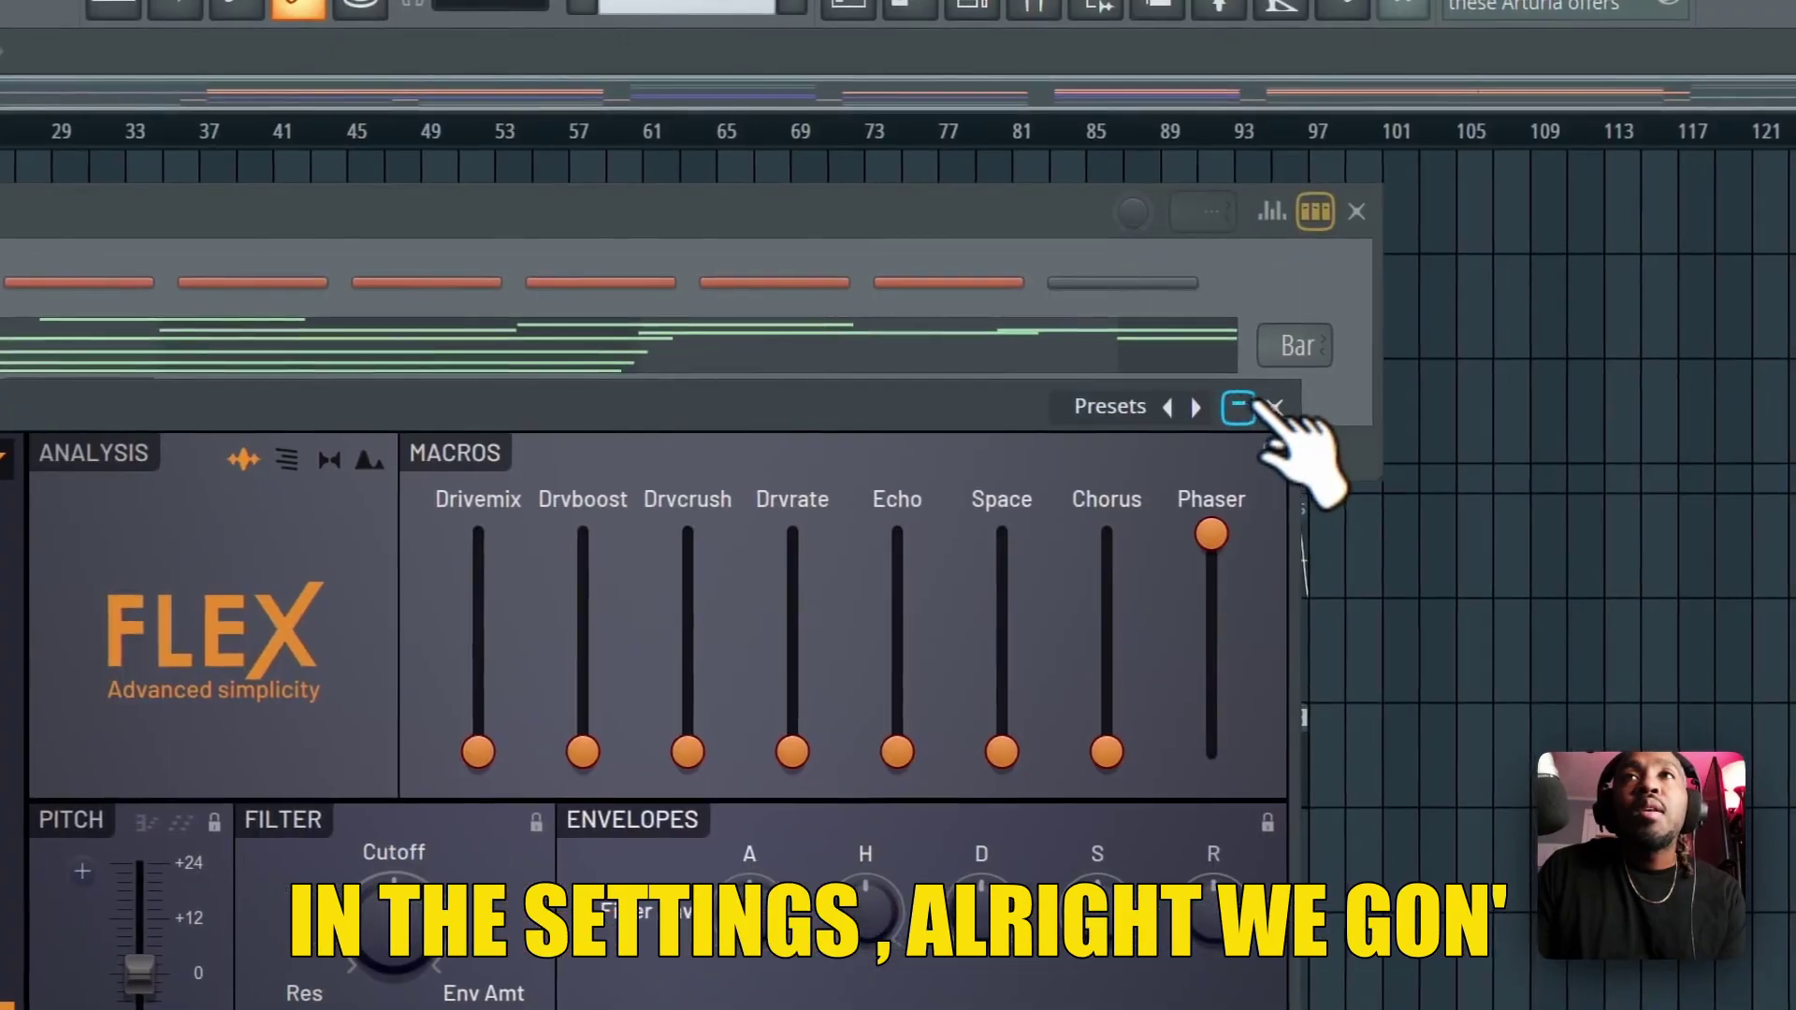
left_click(1780, 331)
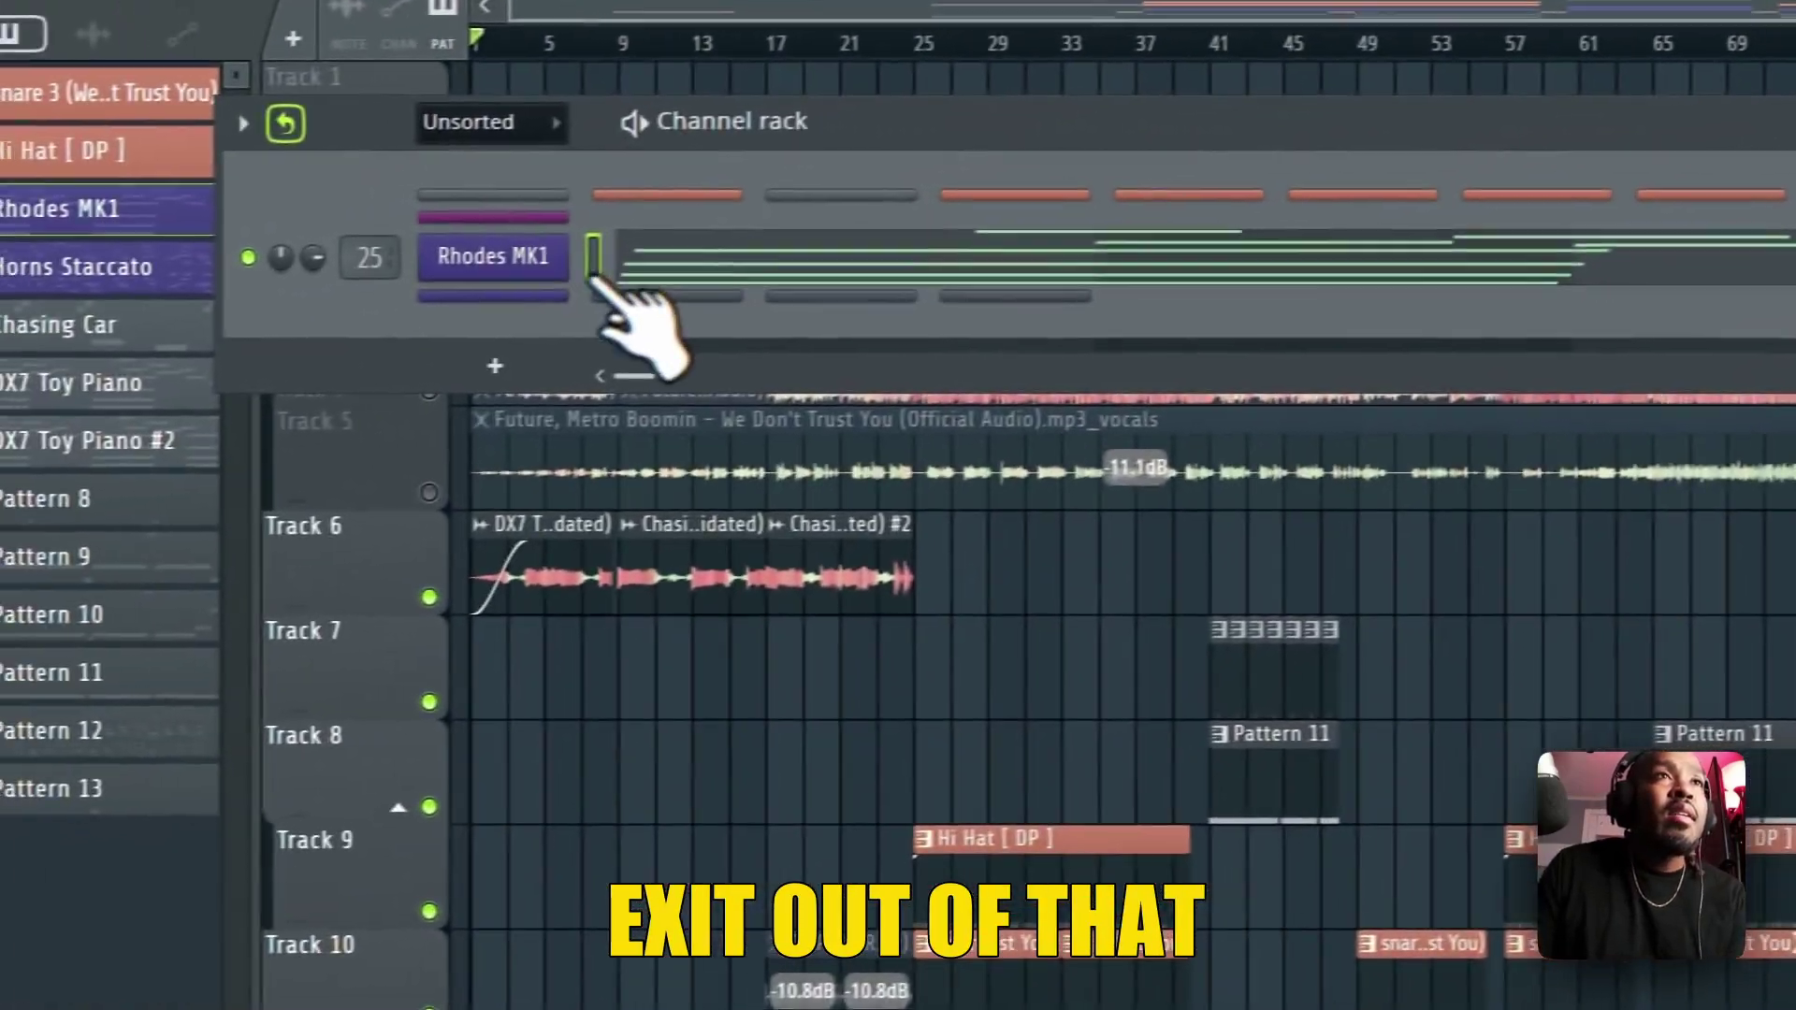
left_click(603, 258)
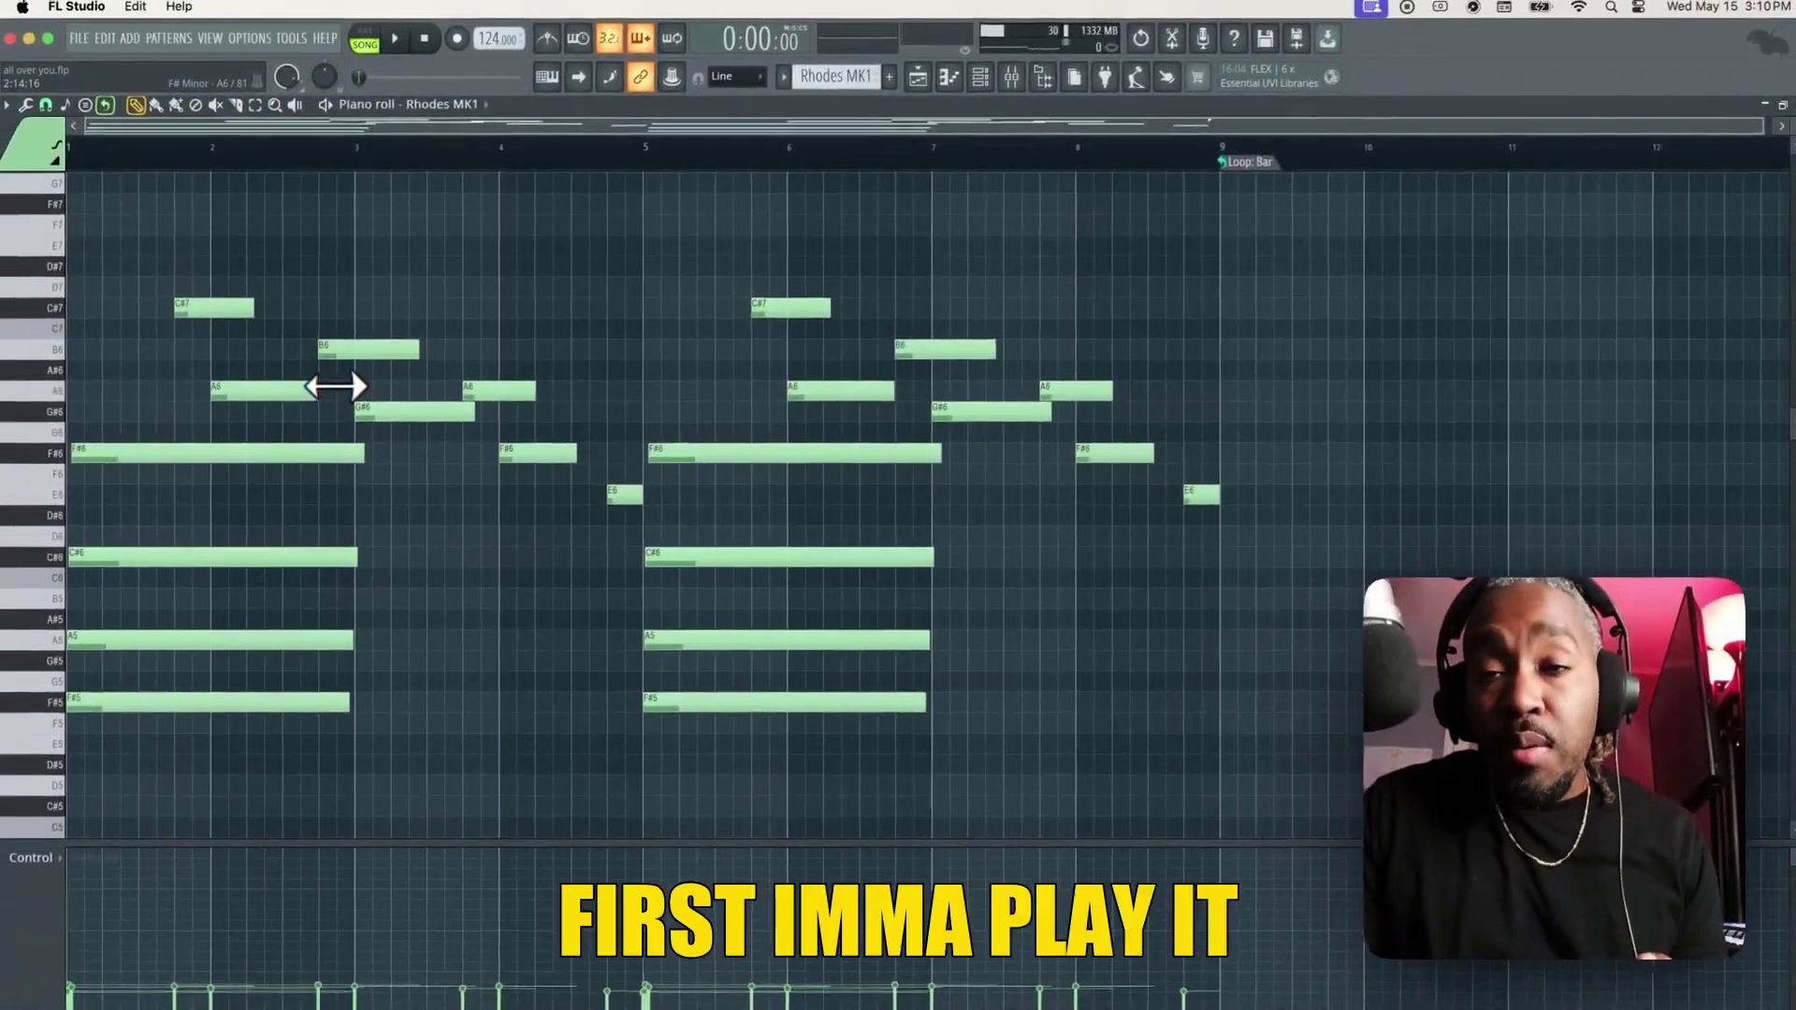
left_click(394, 42)
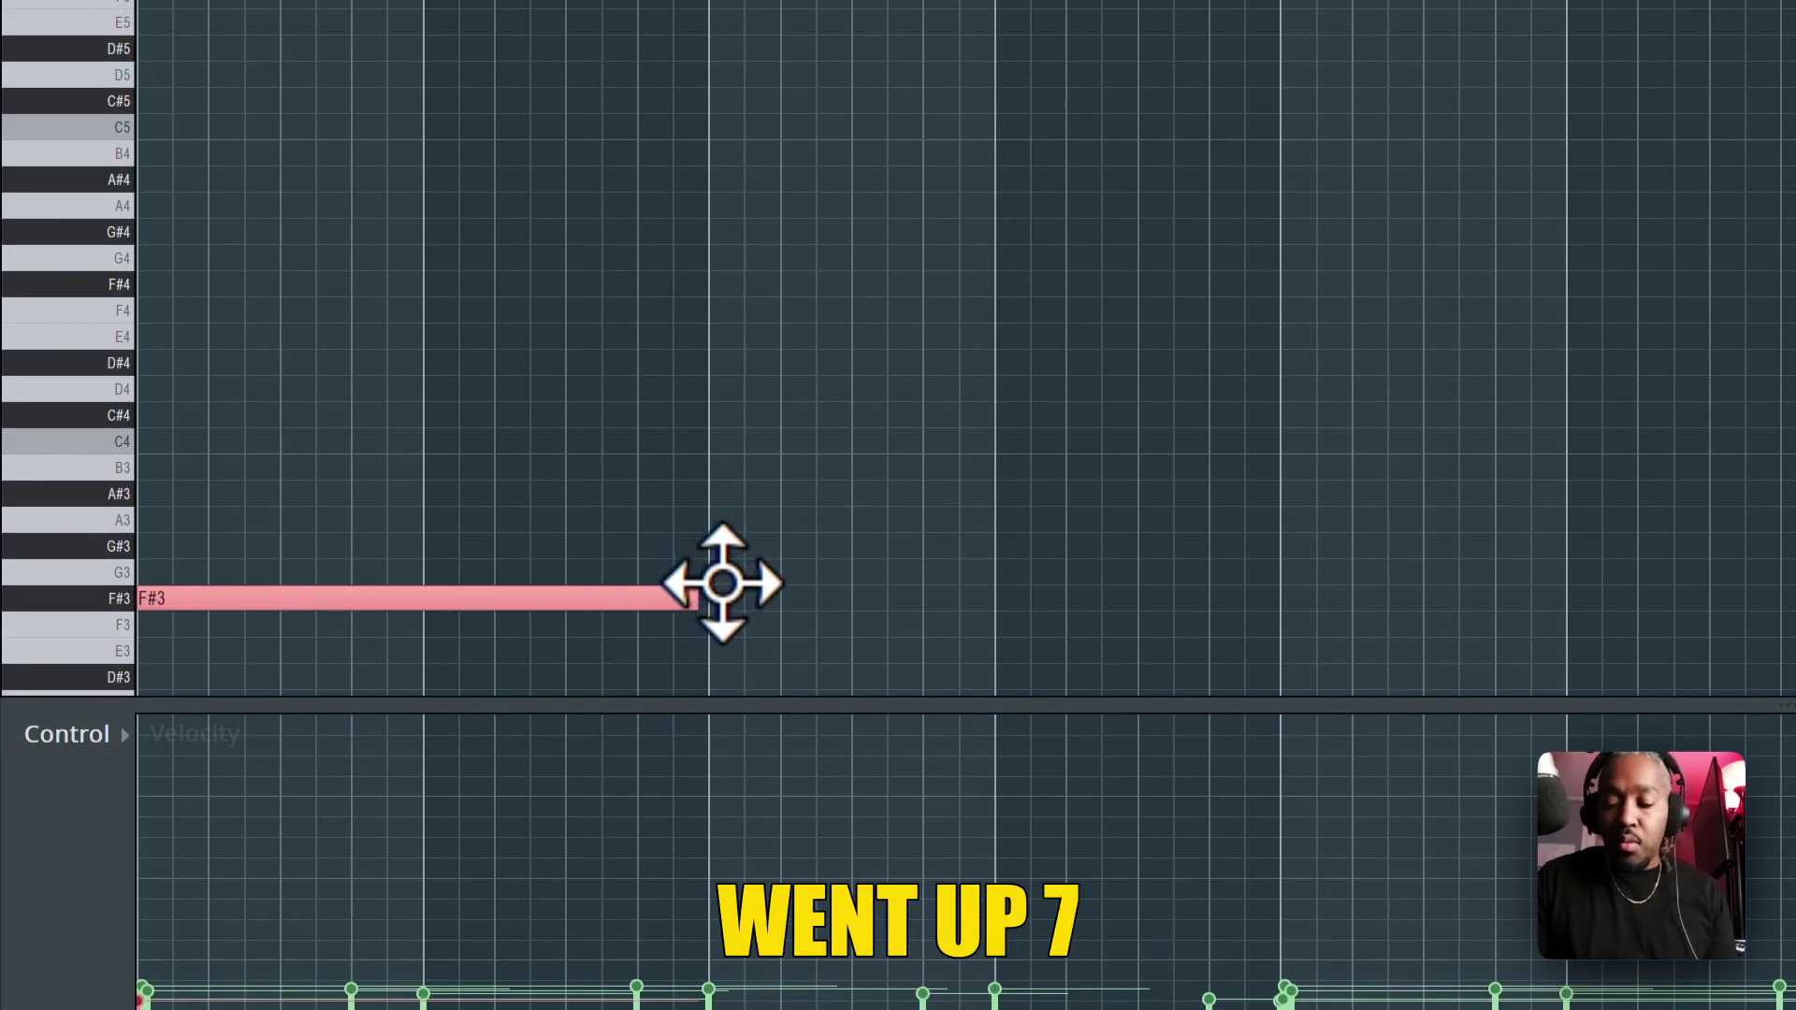
Raise the copy of the low F#3 note by seven semitones to C#4.
key("shift+Up")
key("shift+Up")
key("shift+Up")
key("shift+Up")
key("shift+Up")
key("shift+Up")
key("shift+Up")
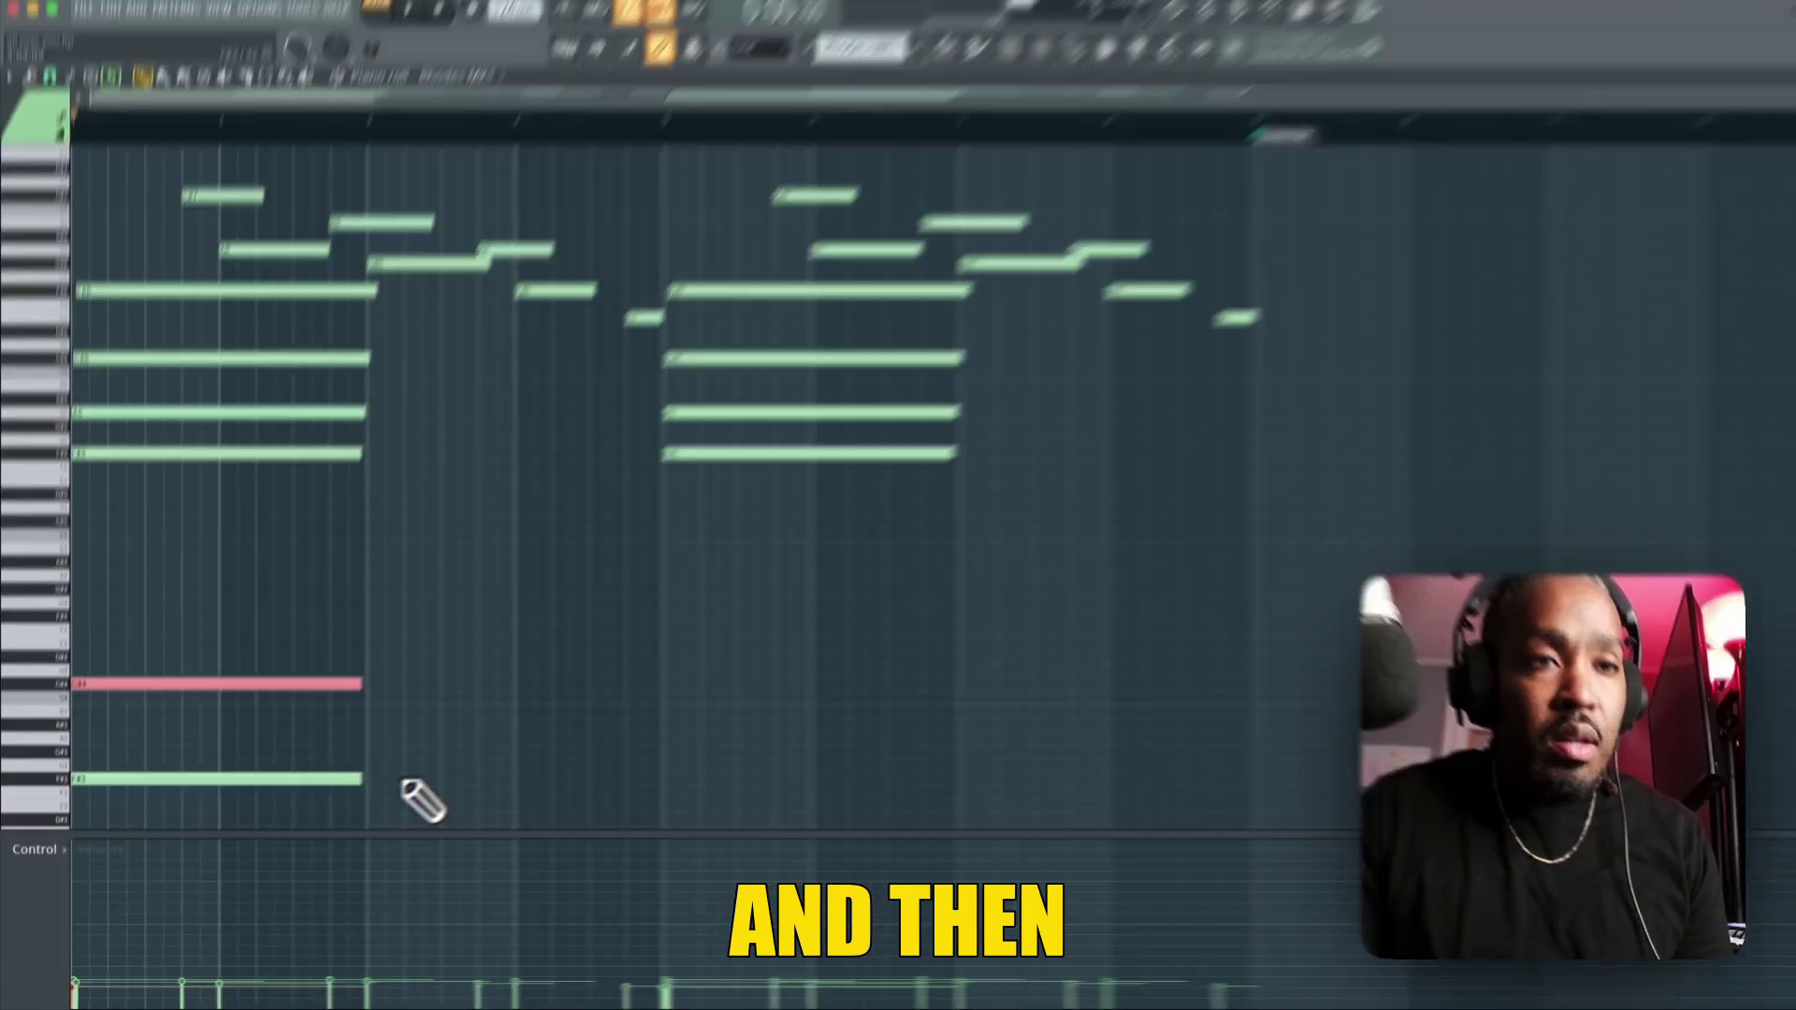
Raise another copy of the low F#3 note by an octave to F#4.
left_click(384, 789)
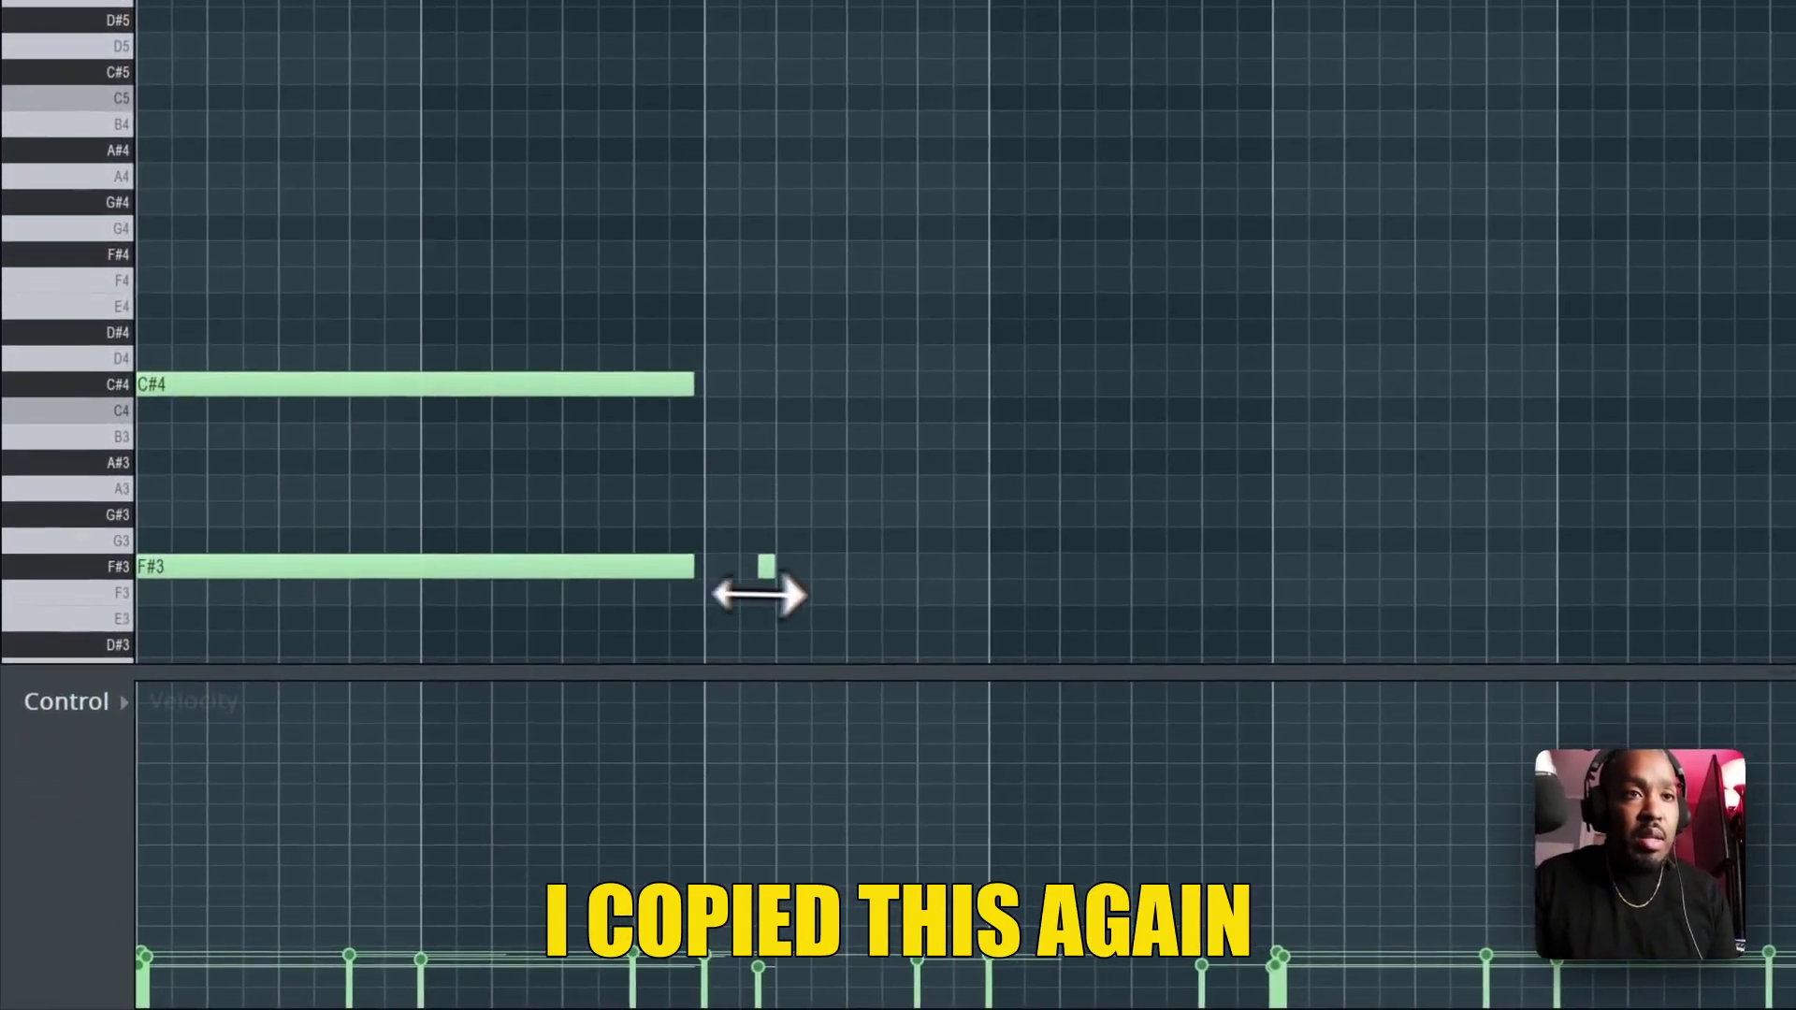
left_click_drag(790, 552, 393, 603)
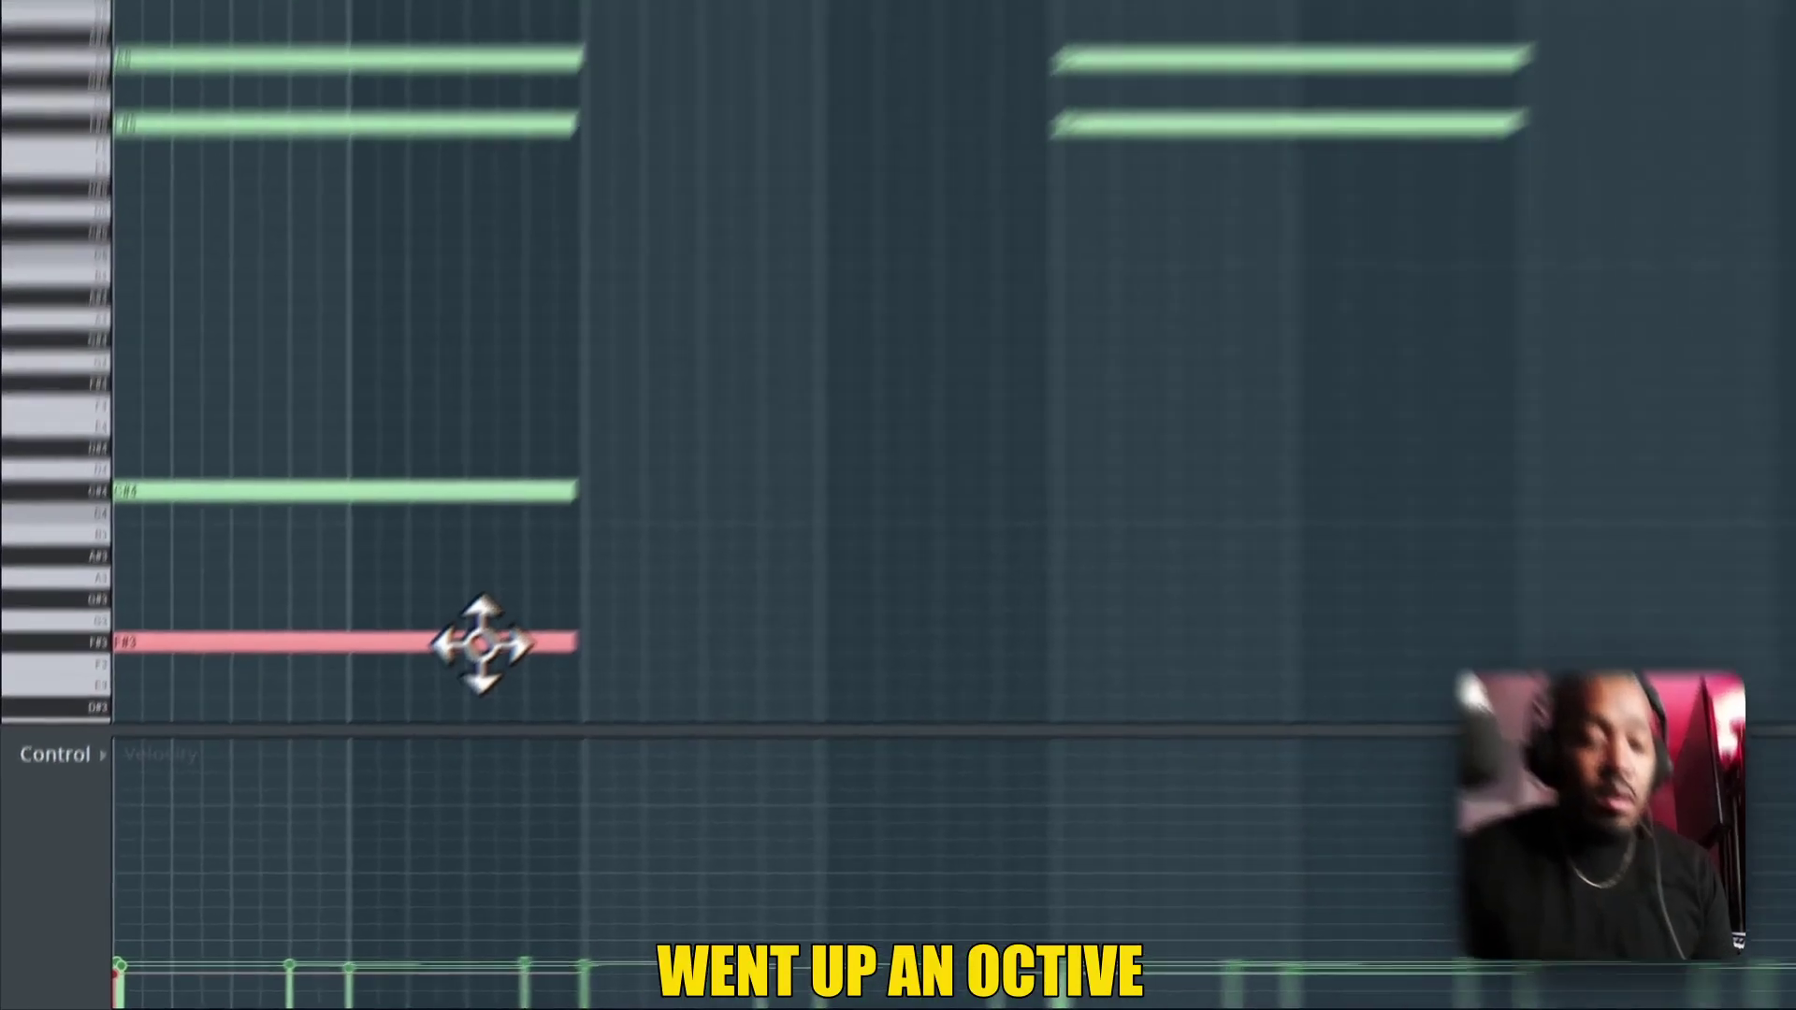
key("super+Up")
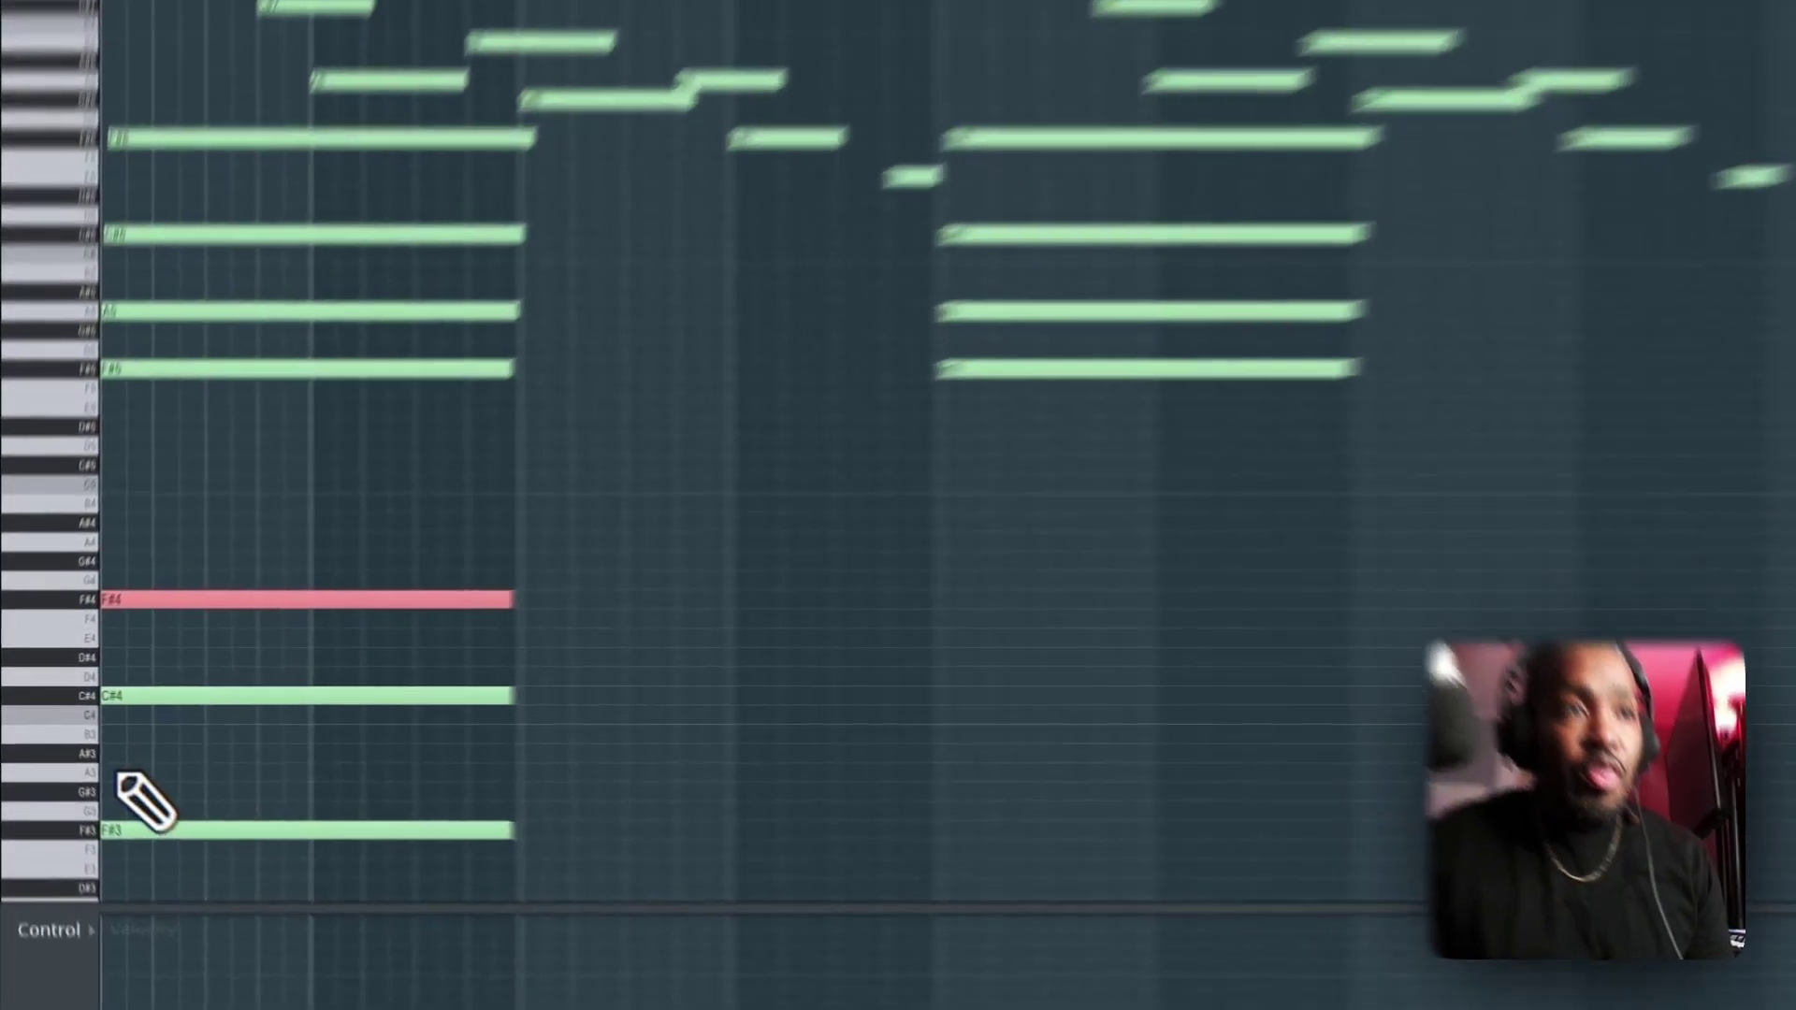
left_click(131, 772)
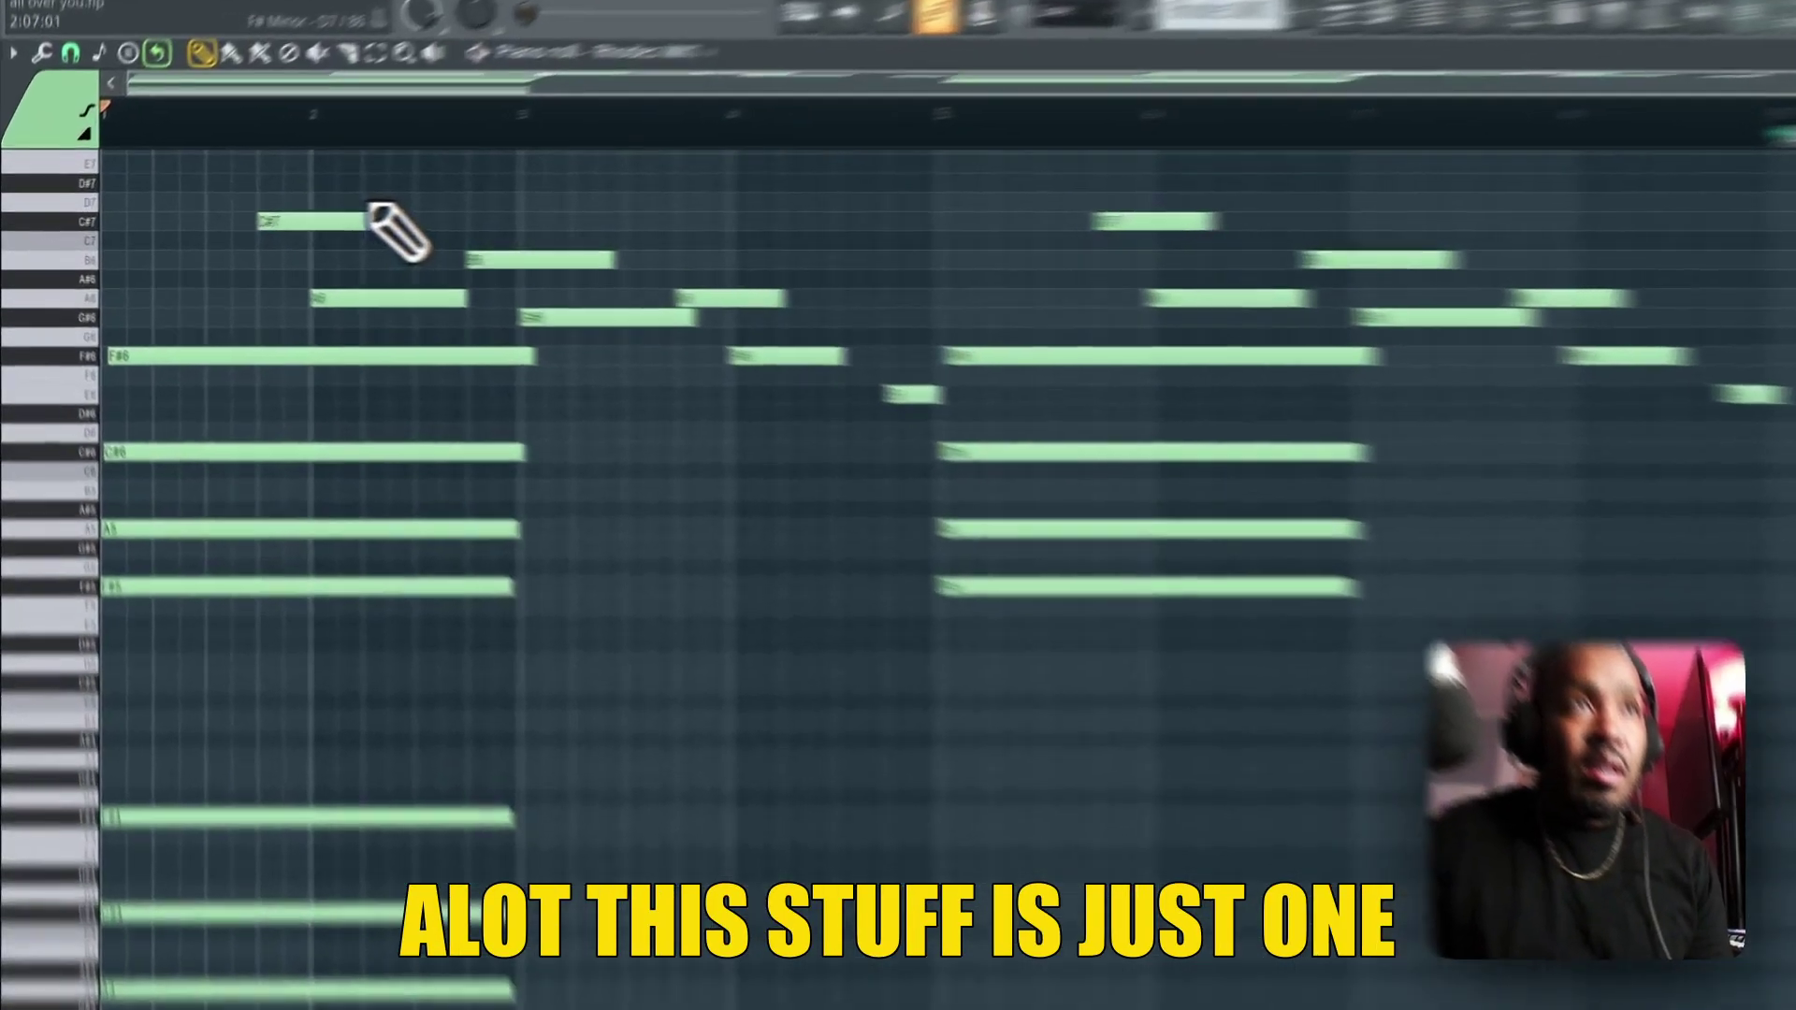
Lower the first C#7, A6 and B6 melody notes one octave each to compare them with the chord, restoring each one.
left_click(250, 227)
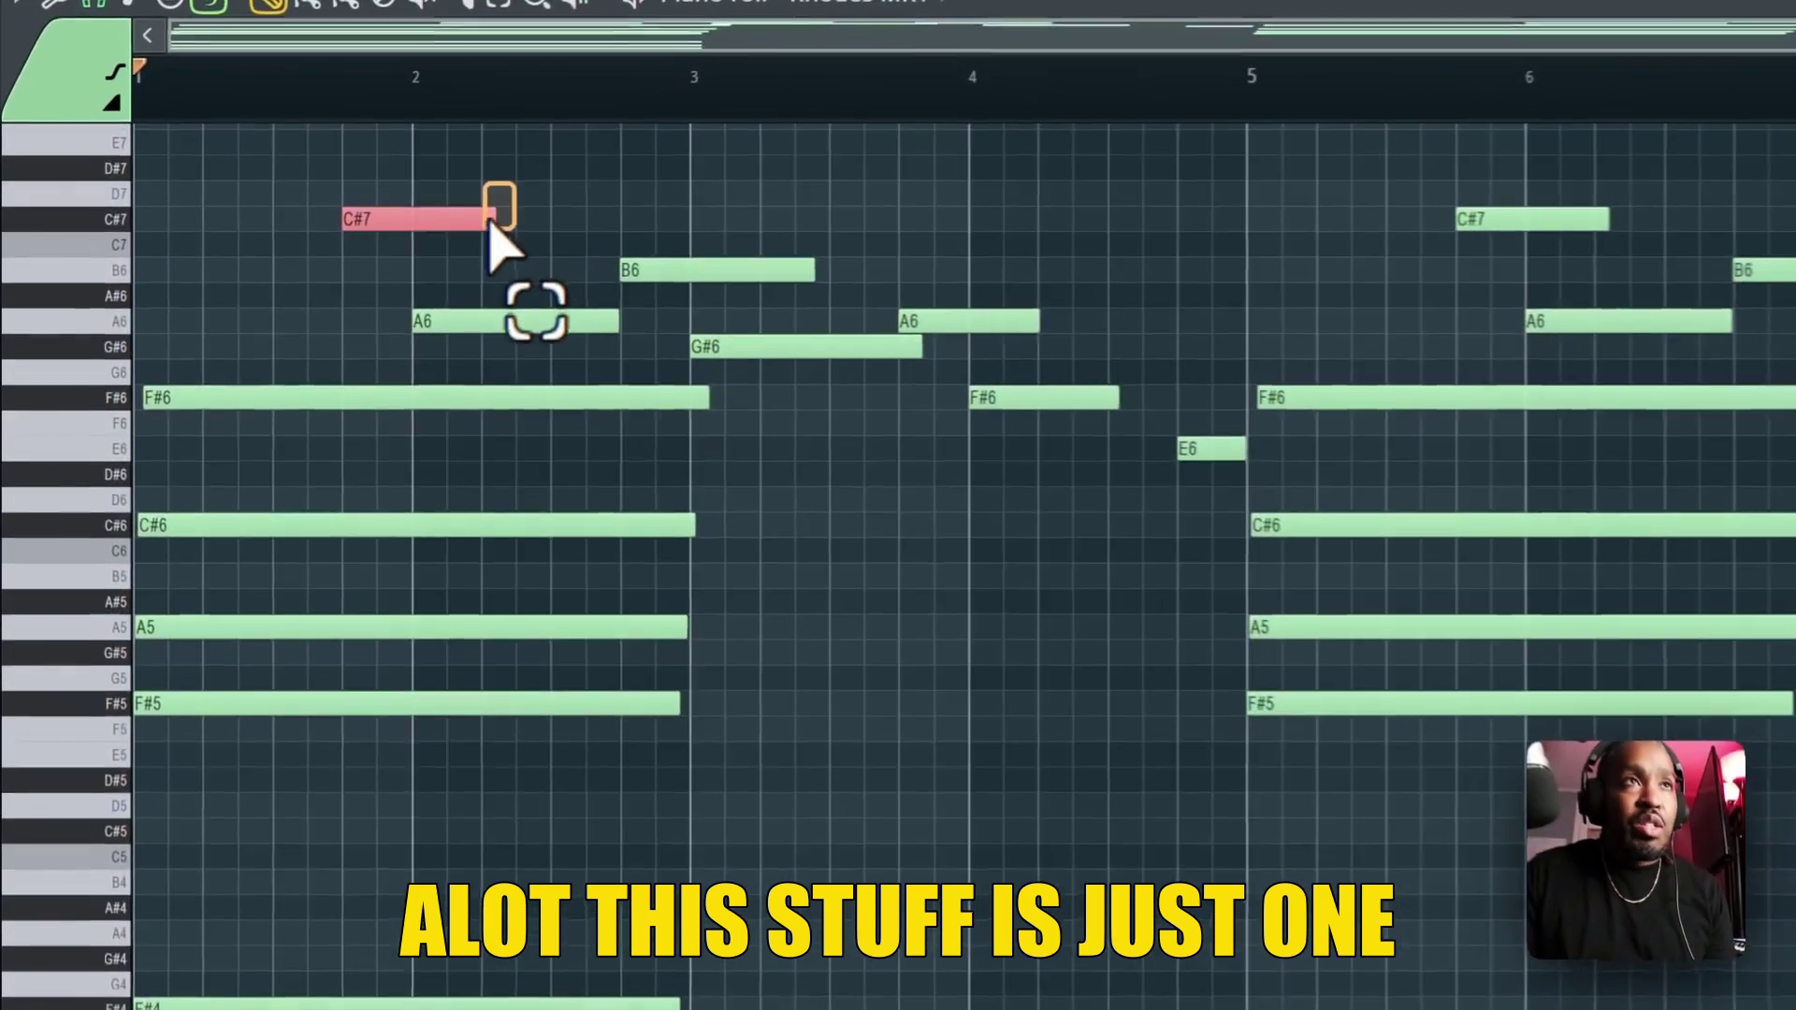
key("super+Page_Down")
key("super+Page_Up")
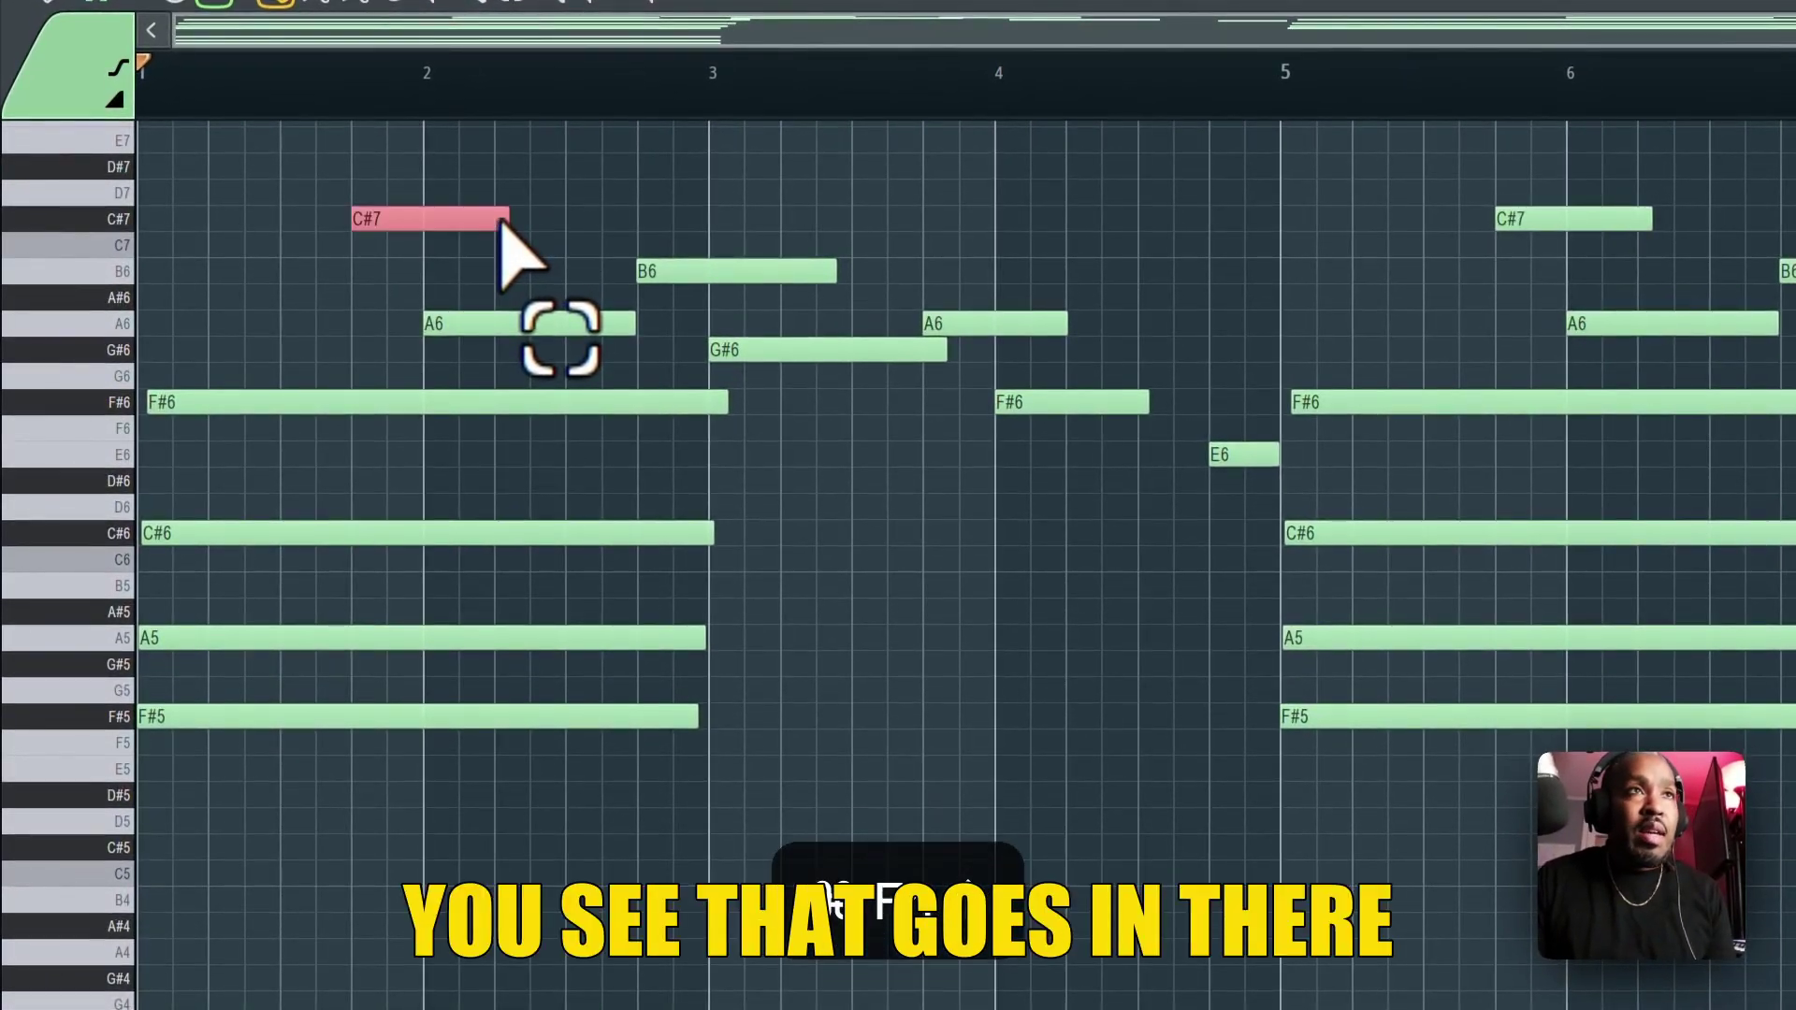
left_click(509, 324)
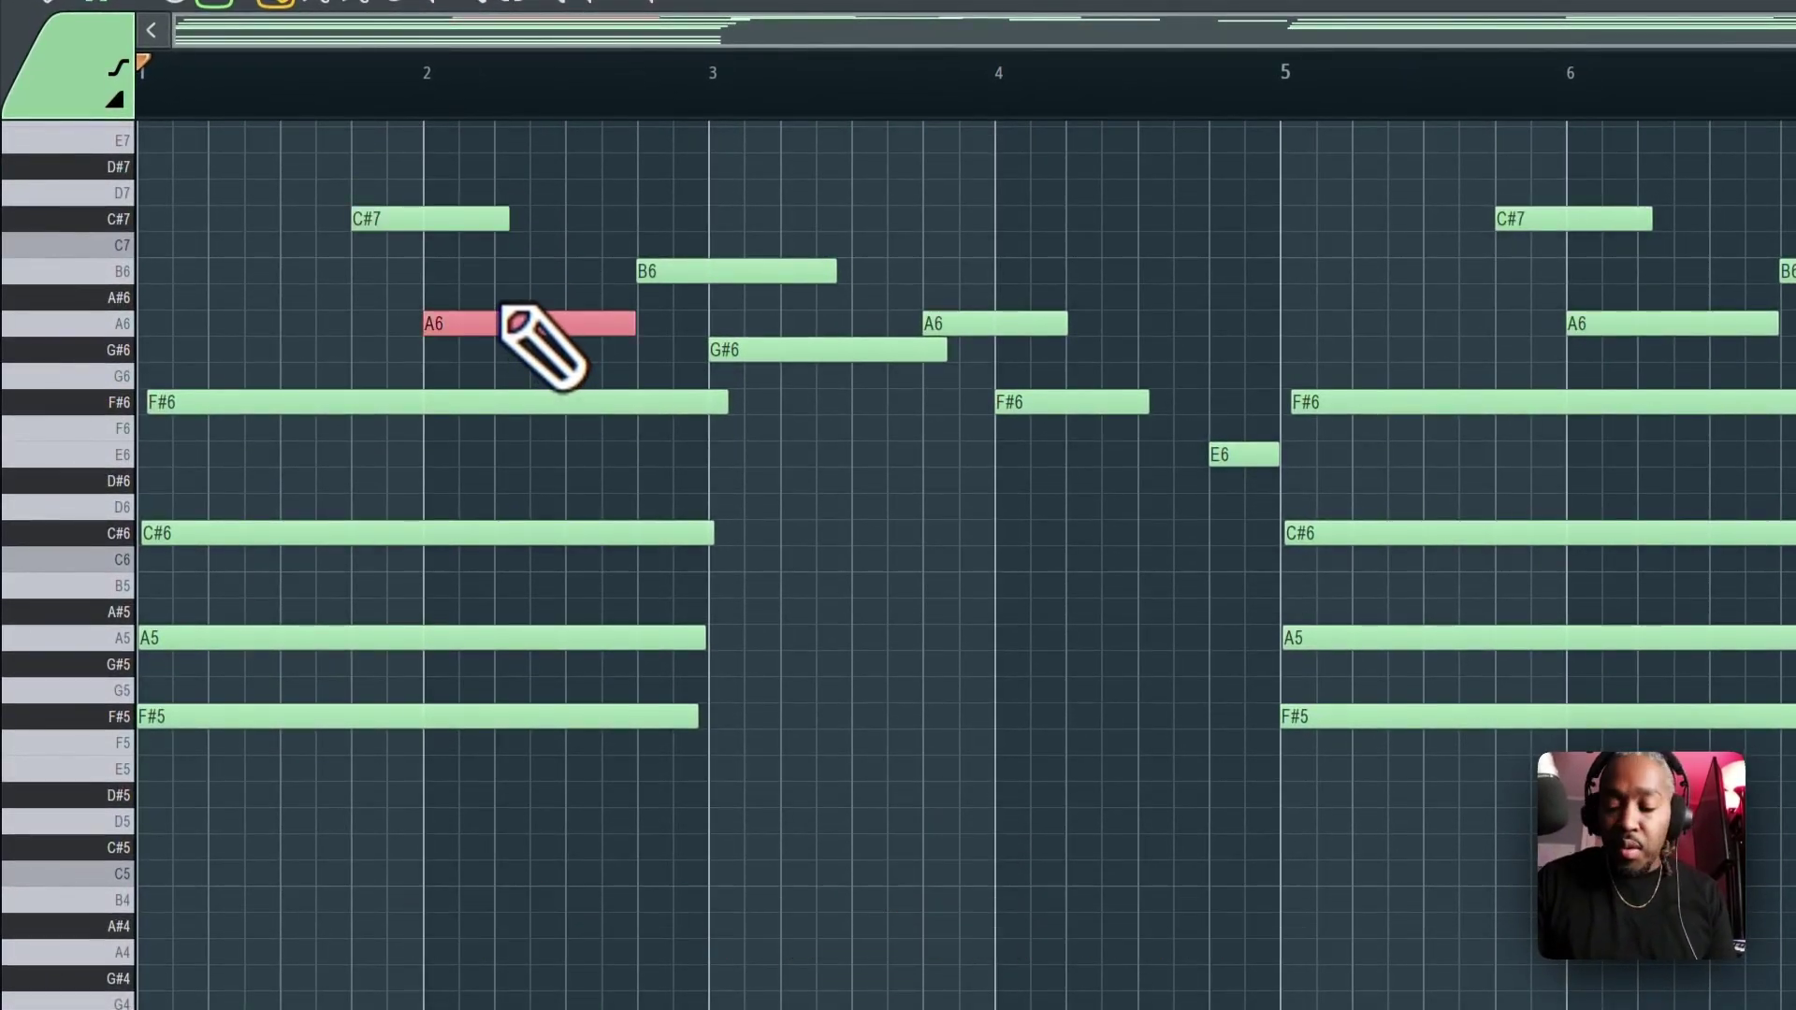
key("super+Page_Down")
key("super+Page_Up")
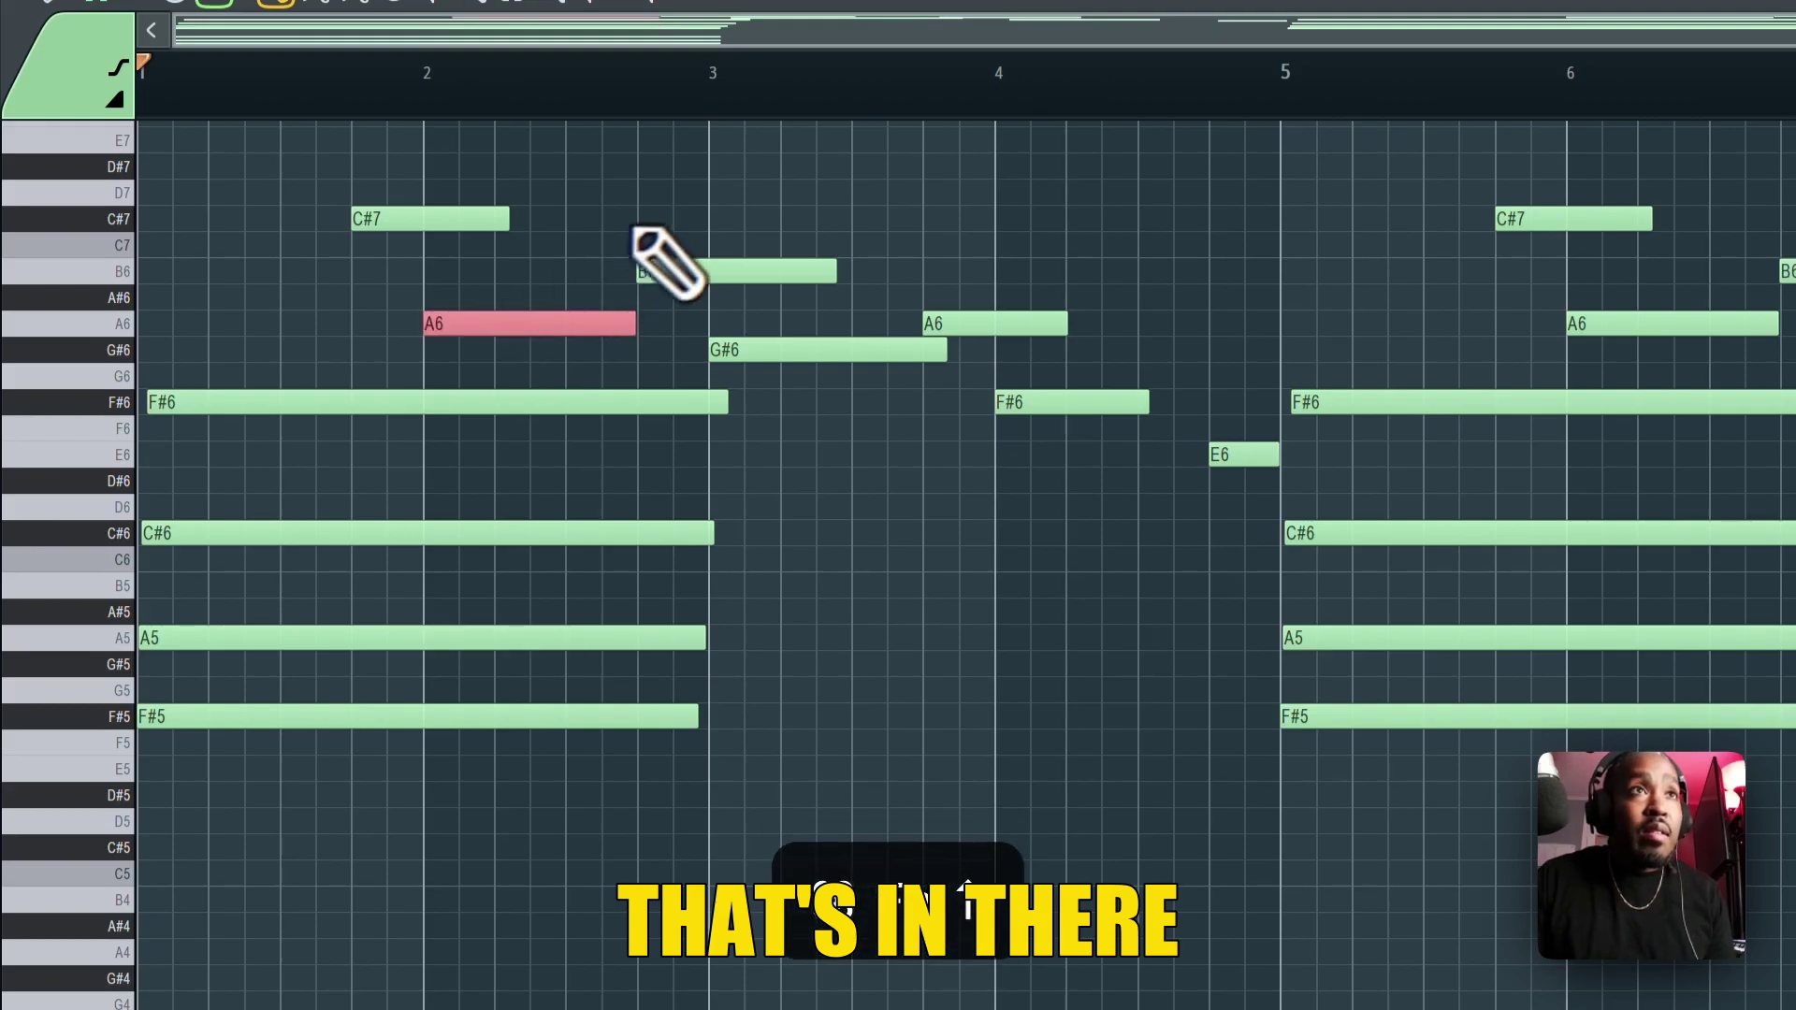
left_click(679, 272)
key("super+Page_Down")
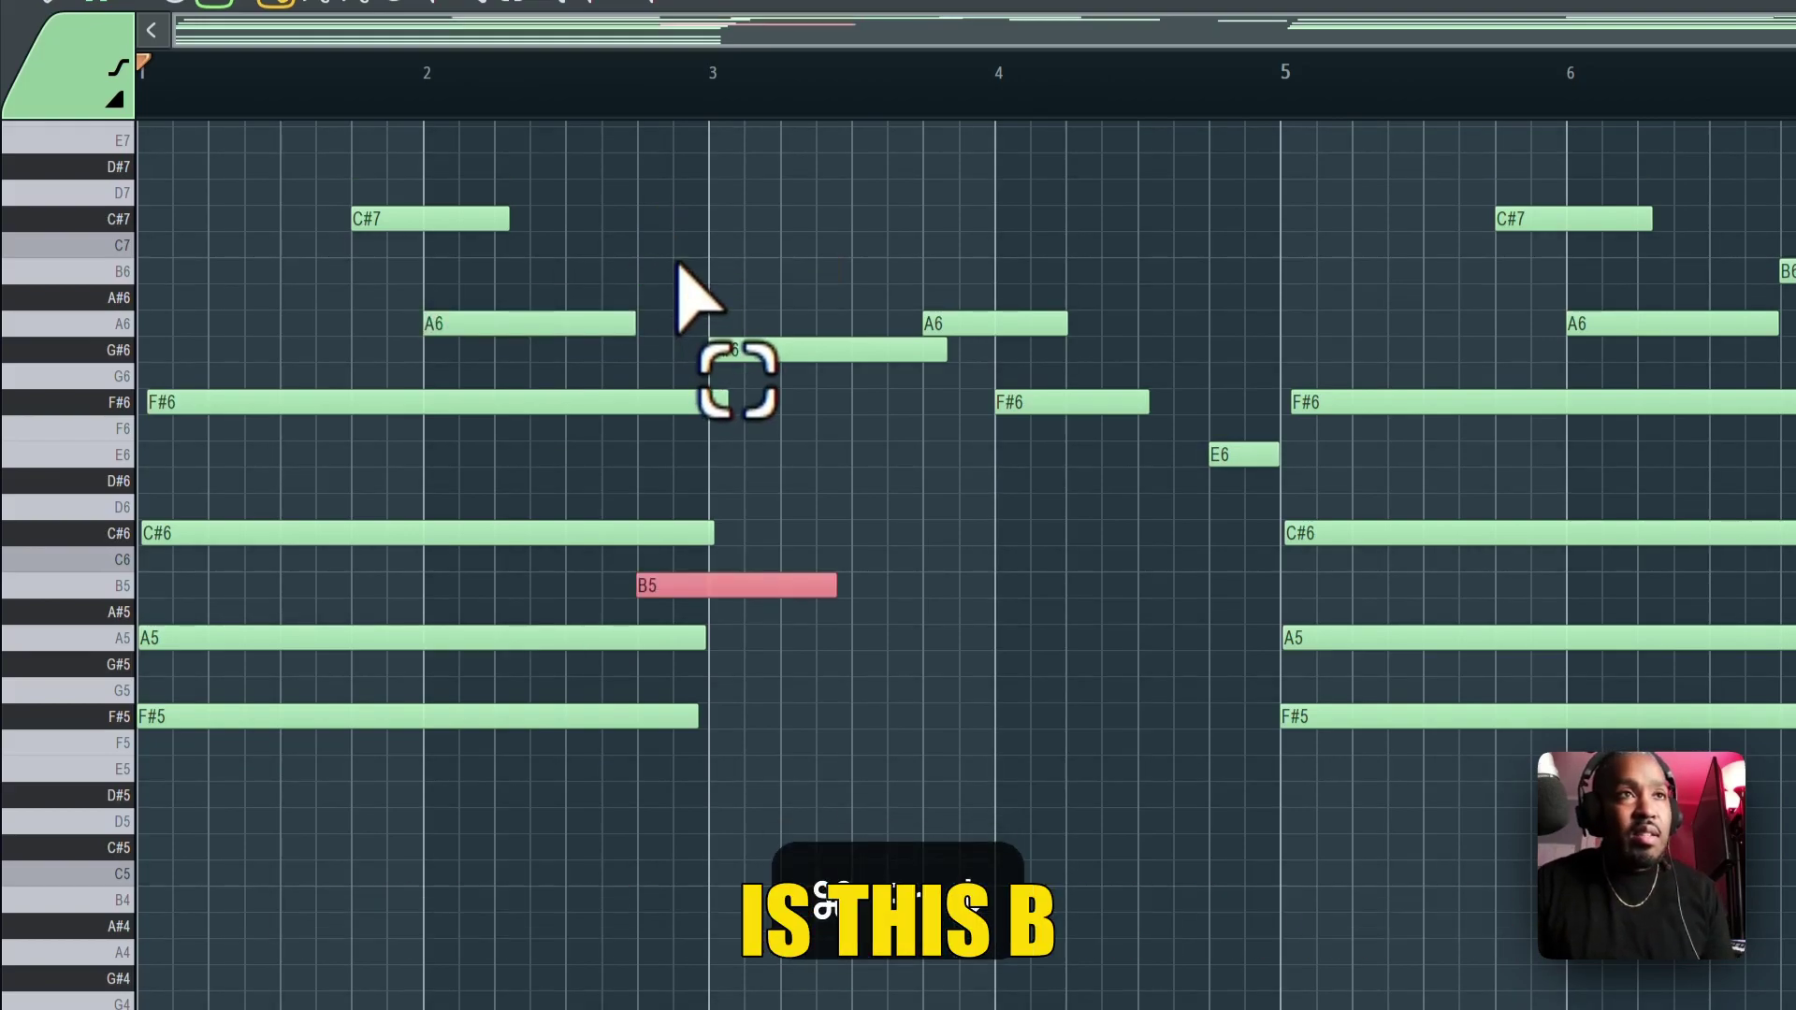
key("super+Page_Up")
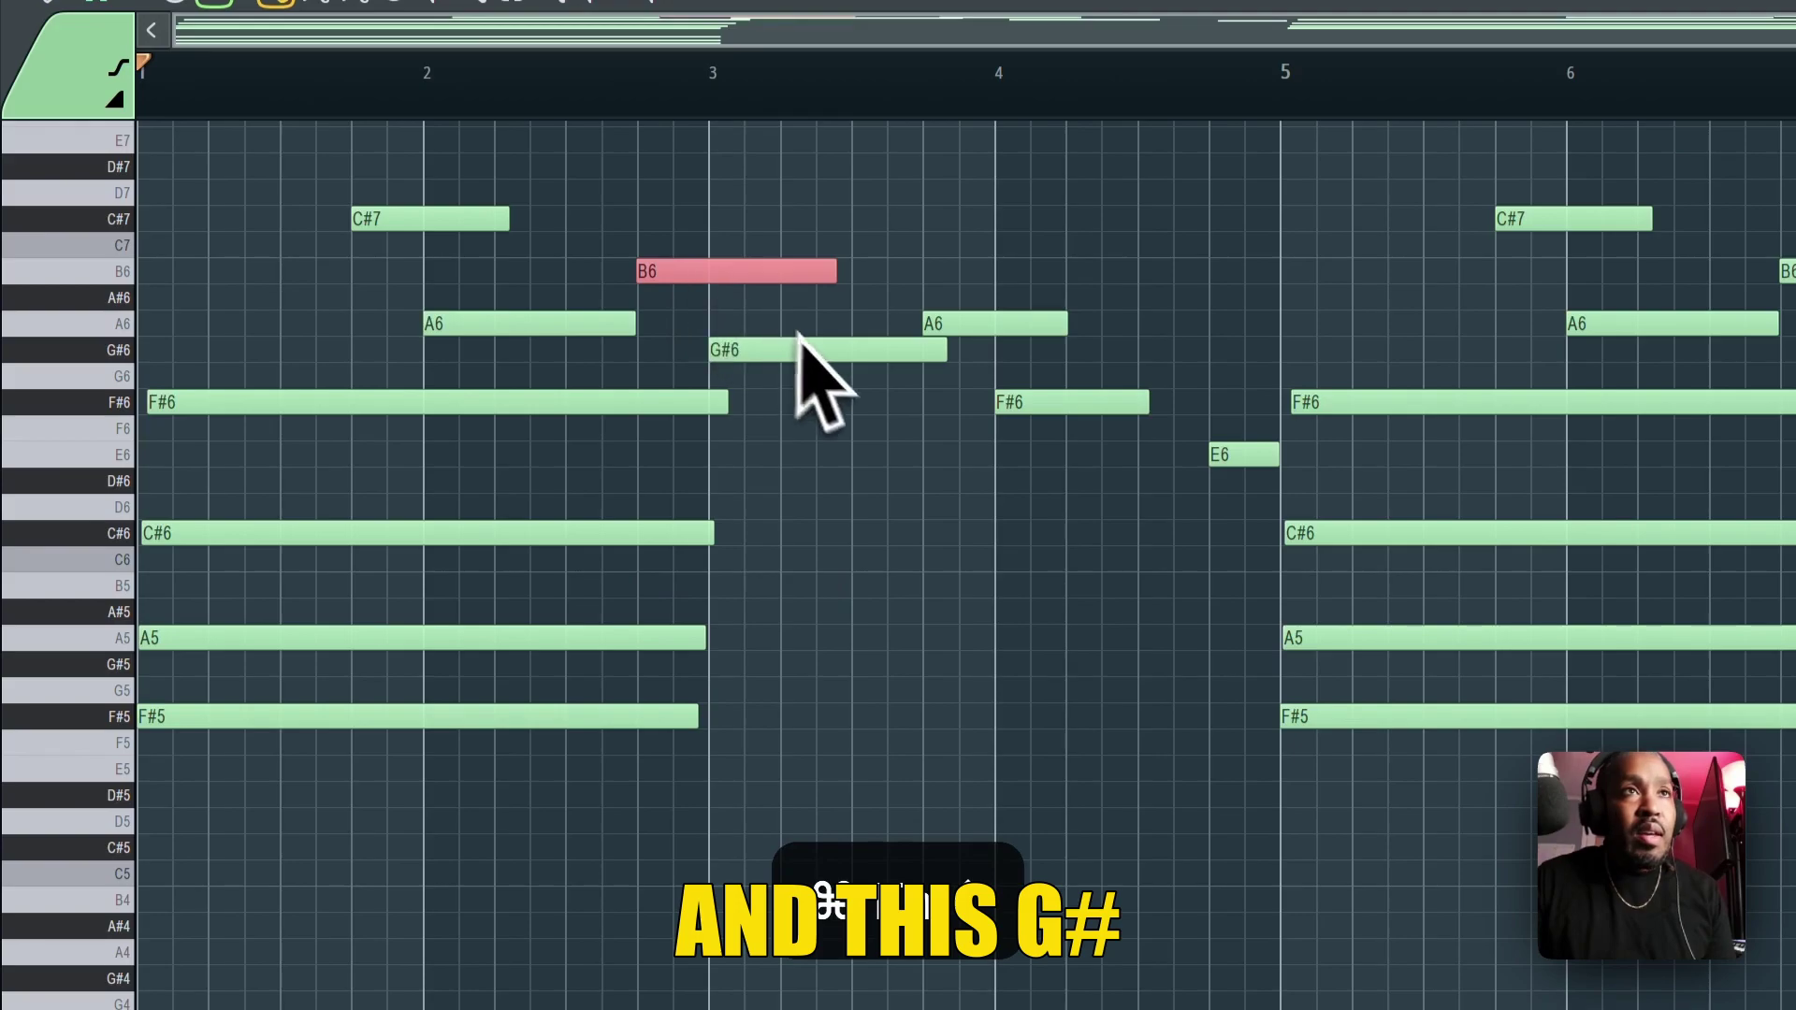
Lower the G#6 note in bar 3 and the A6 note before bar 4 one octave each, restoring each one.
left_click(831, 344)
left_click(814, 352)
key("super+Page_Down")
key("super+Page_Up")
left_click(1012, 258)
left_click(1009, 323)
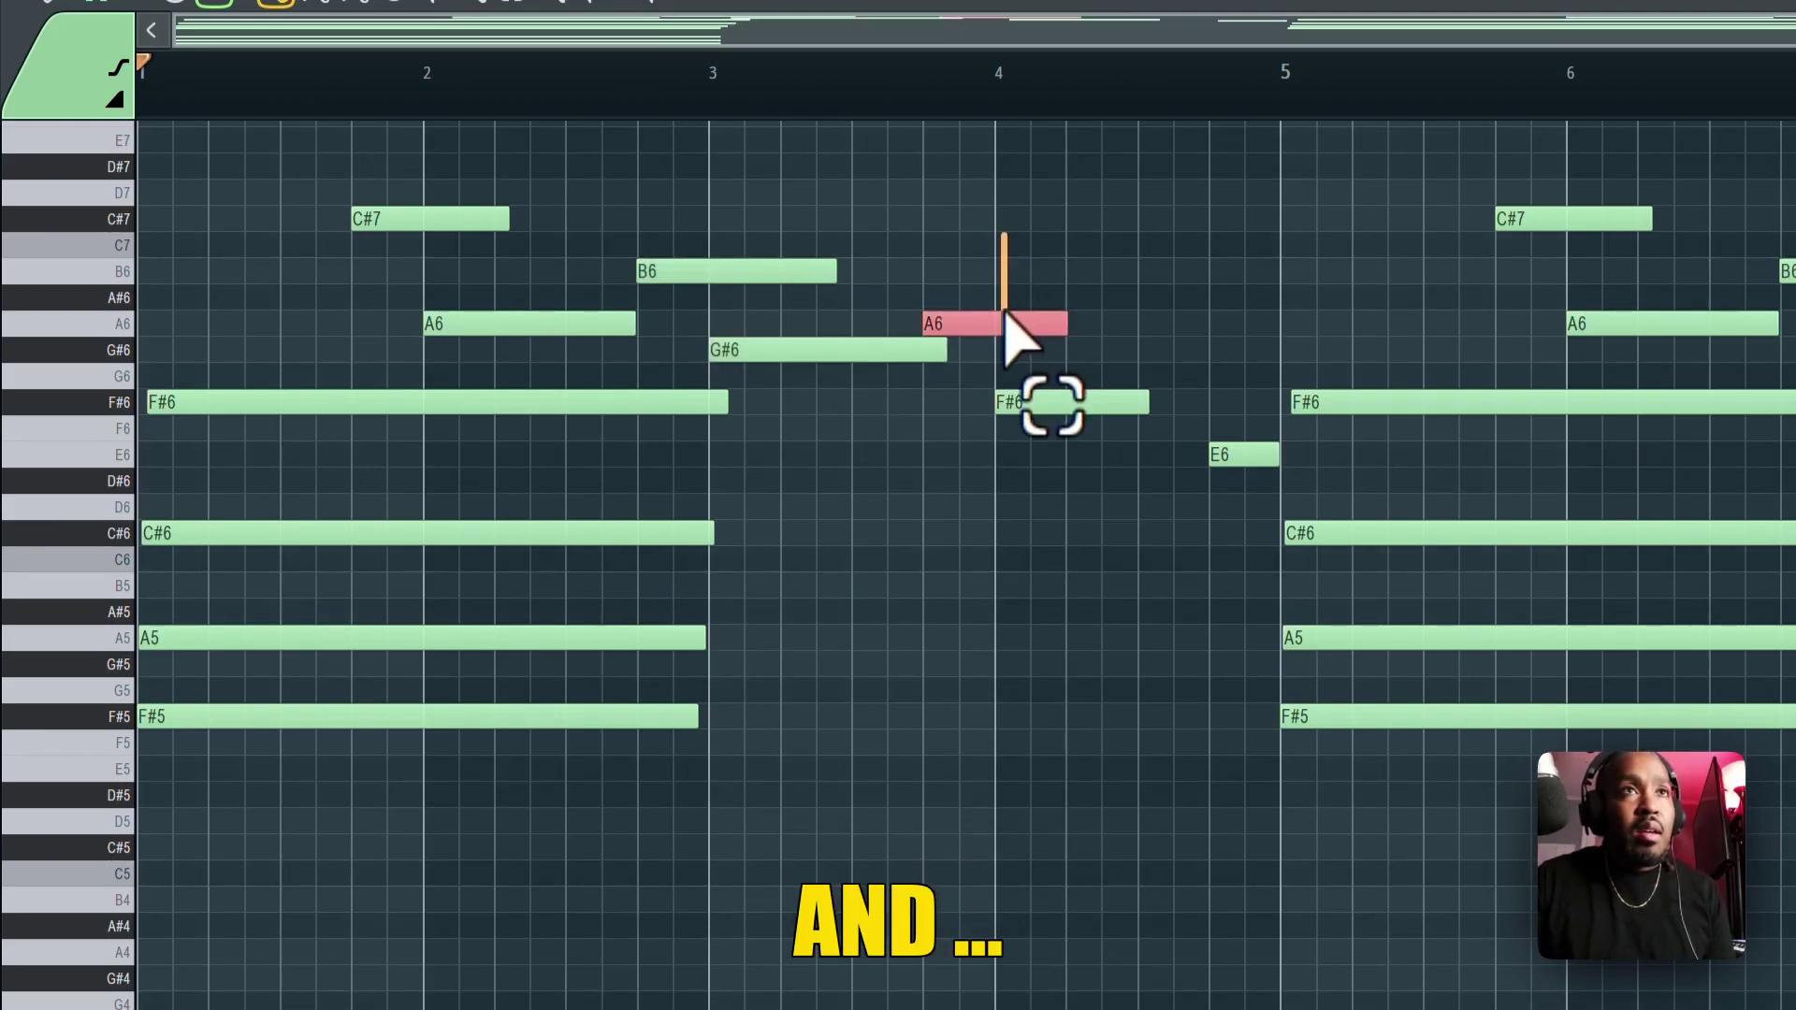
key("super+Page_Down")
key("super+Page_Up")
Lower the F#6 note at bar 4 and the E6 note before bar 5 one octave each, restoring each one.
left_click(1090, 407)
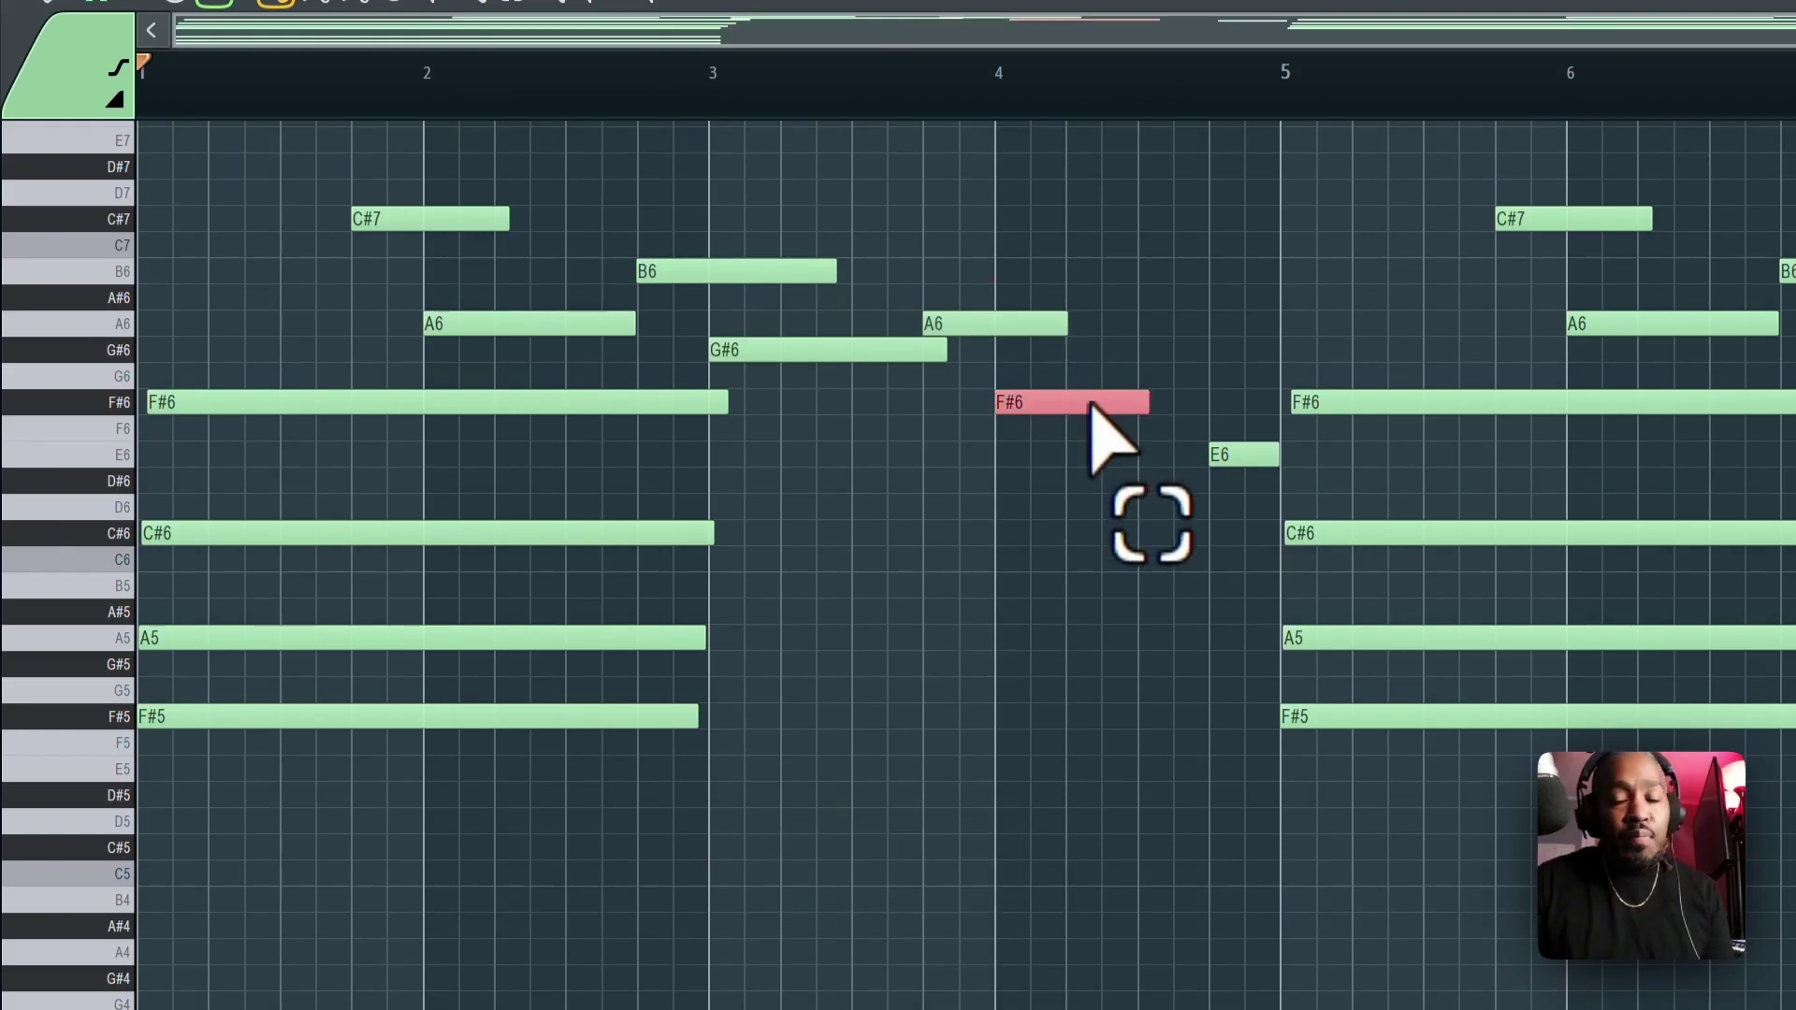
key("super+Page_Down")
key("super+Page_Up")
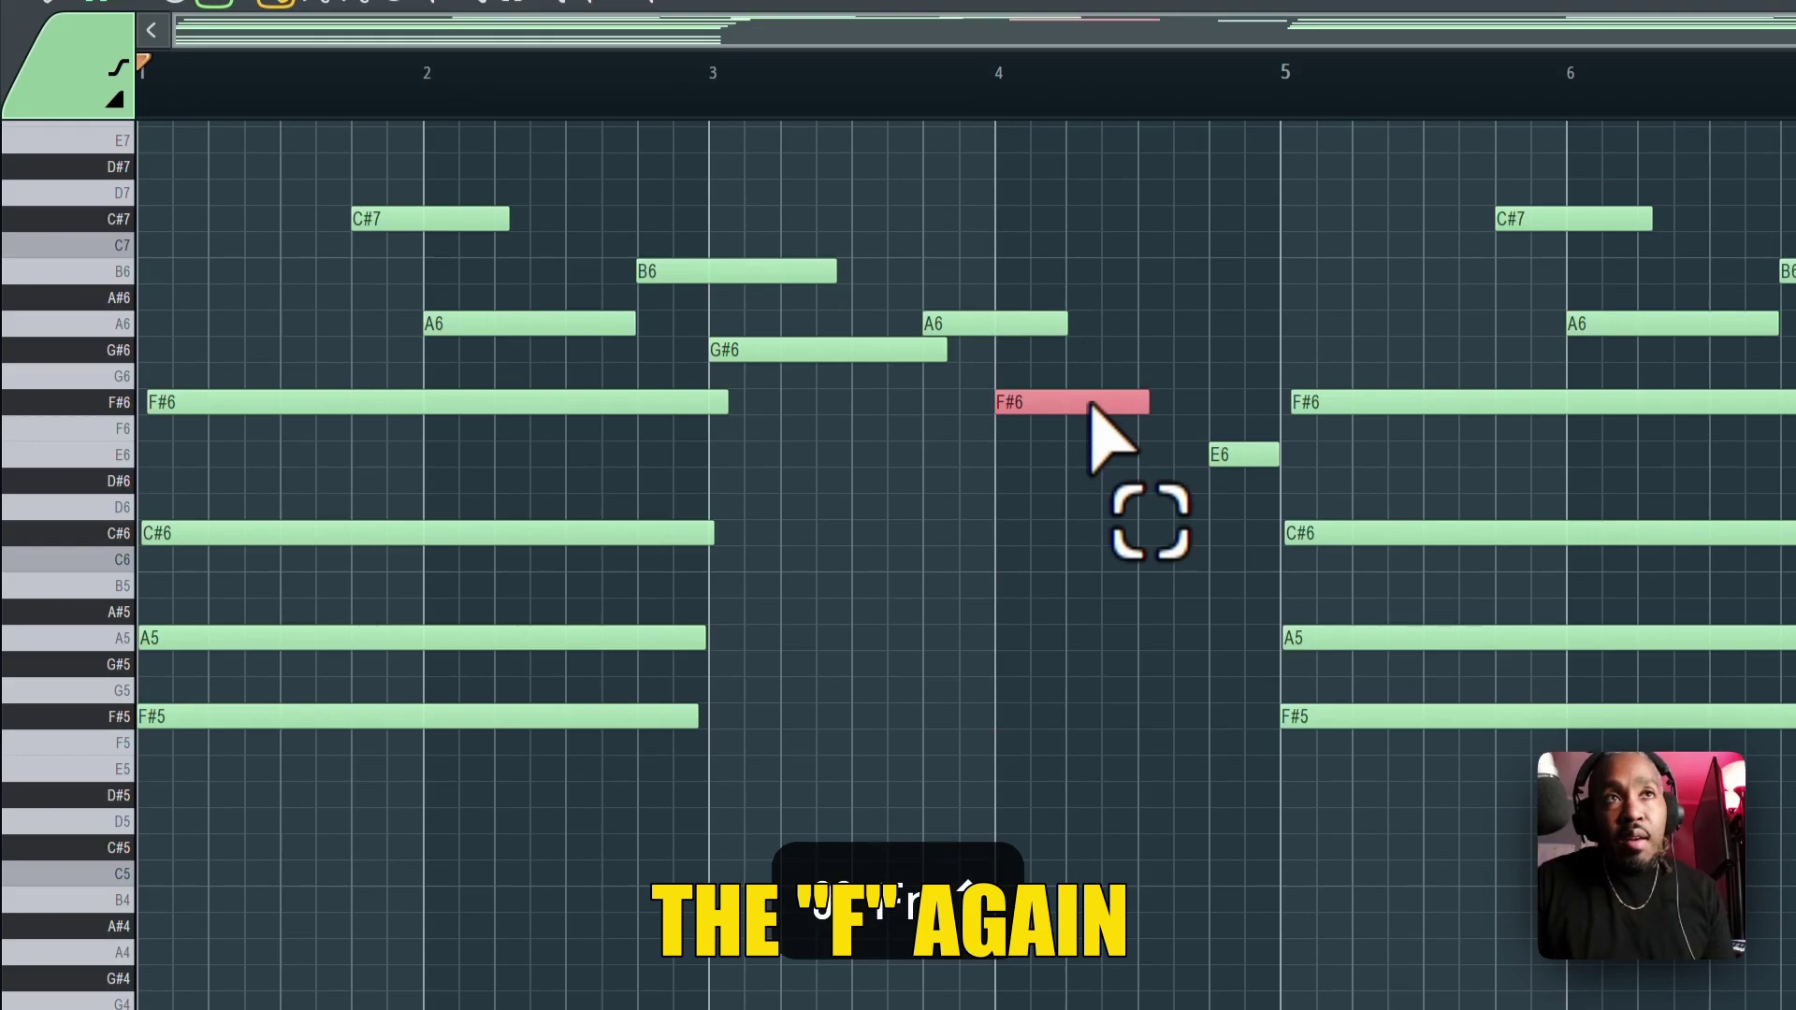
left_click(1233, 457)
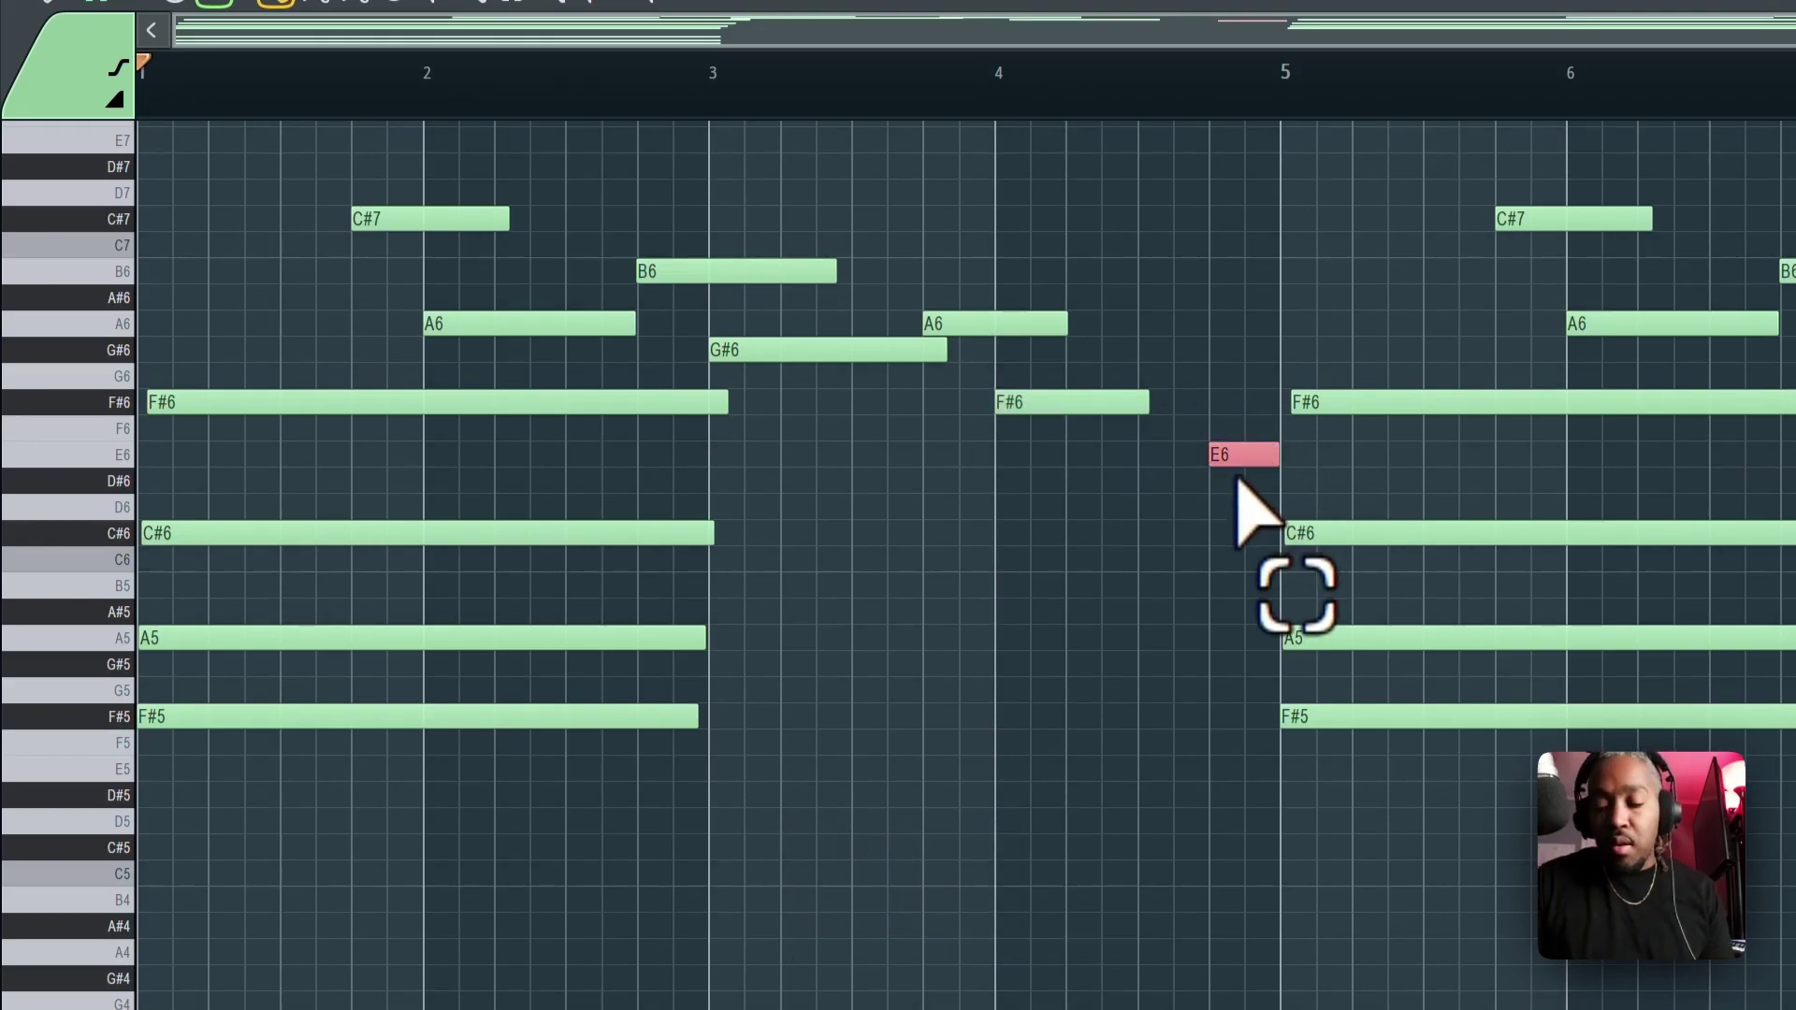
key("super+Page_Down")
key("super+Page_Up")
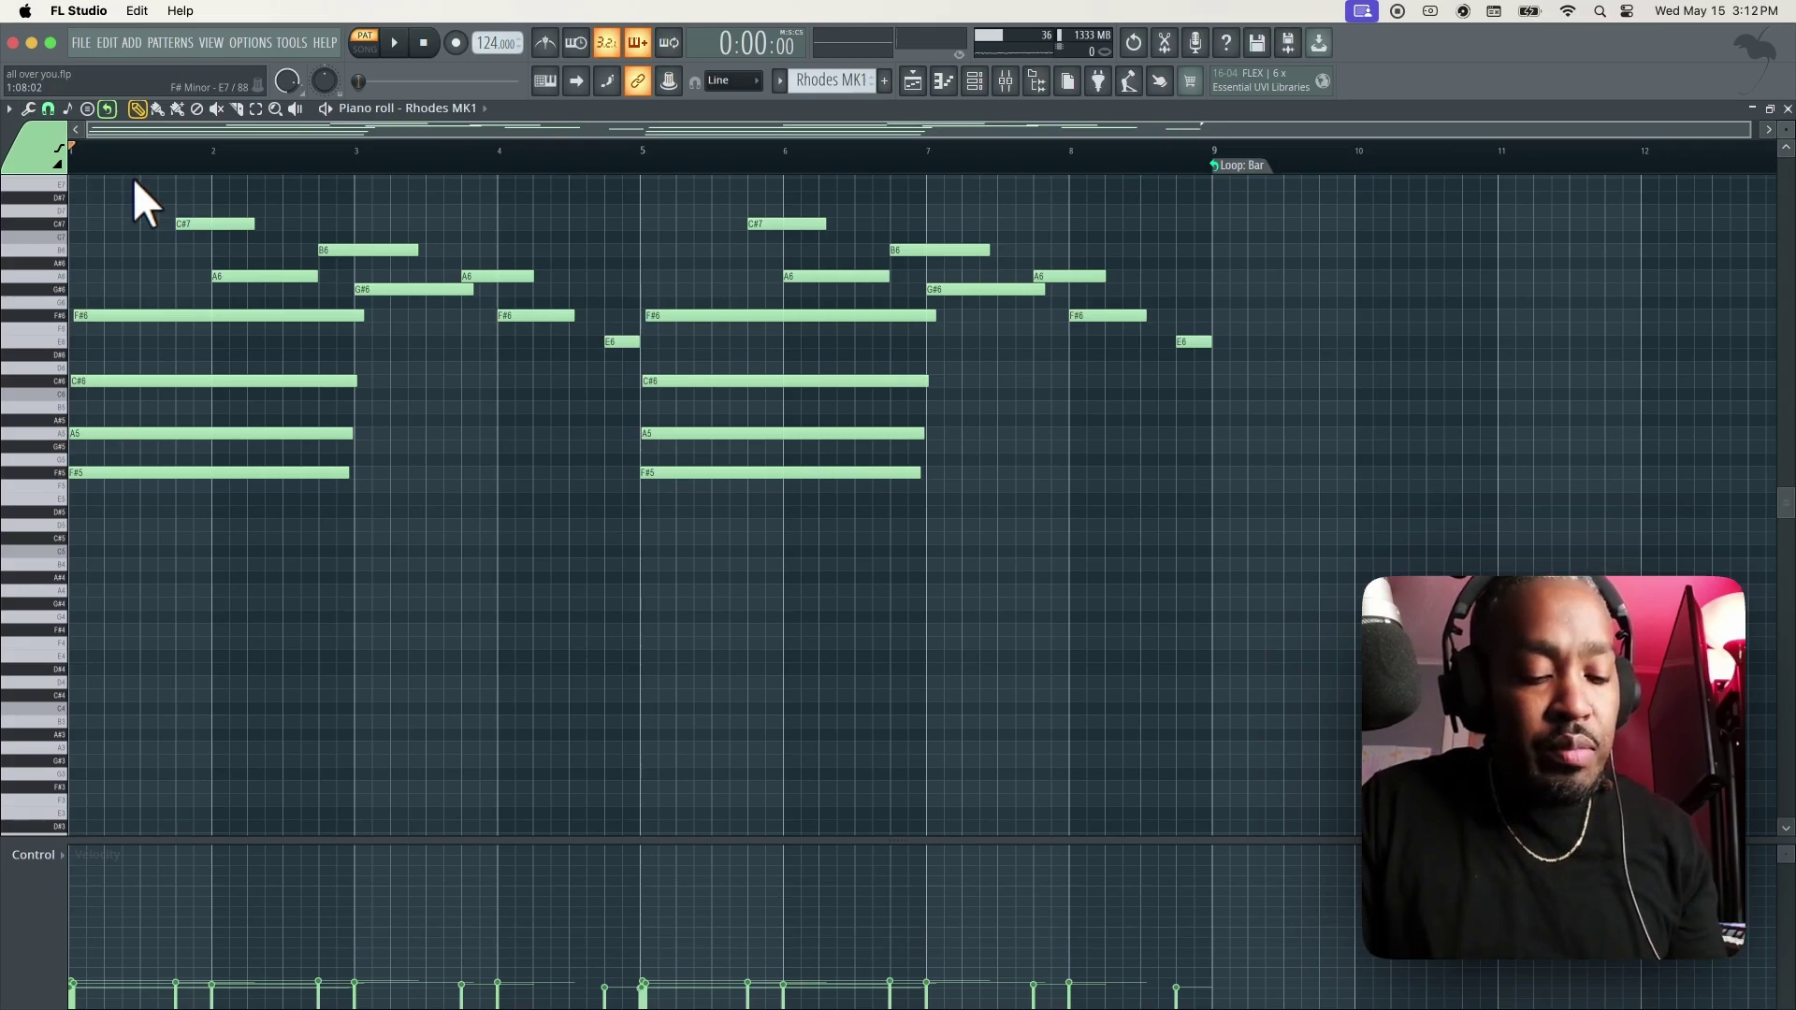
View the settings of the Strum, Humanize and Scale Levels tools for the Rhodes MK1 notes.
key("alt+s")
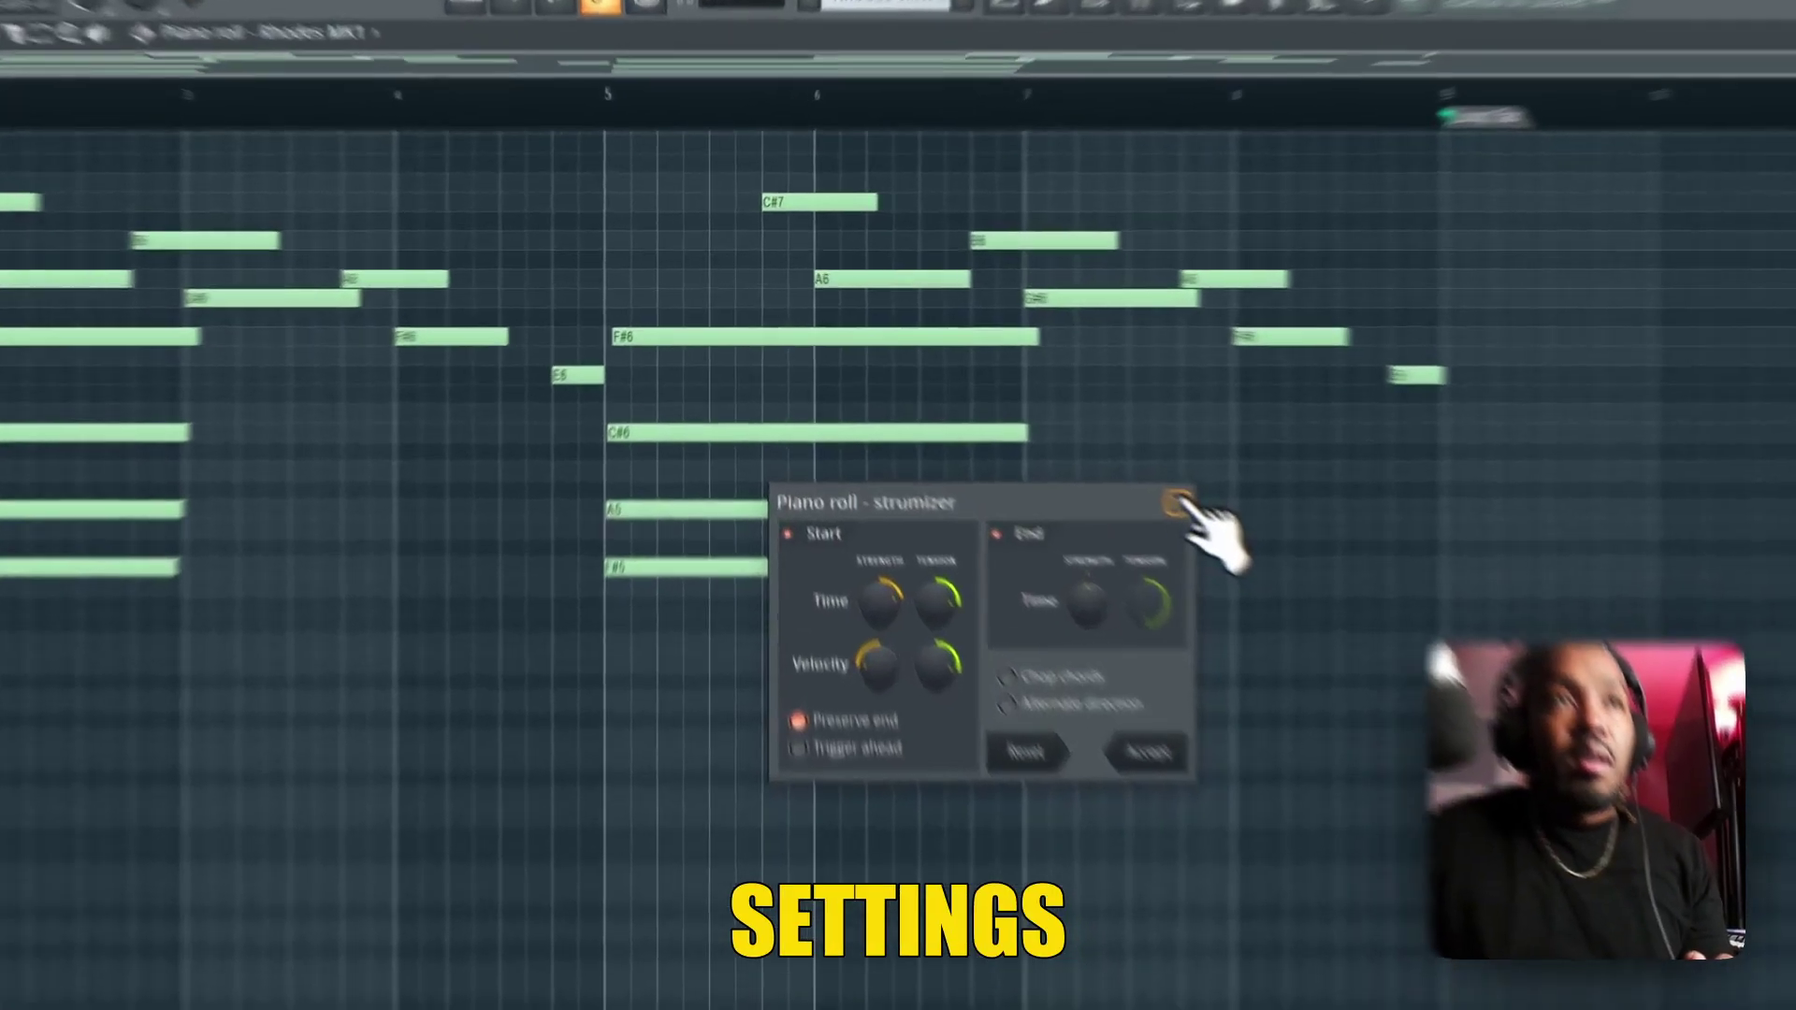
left_click(1031, 429)
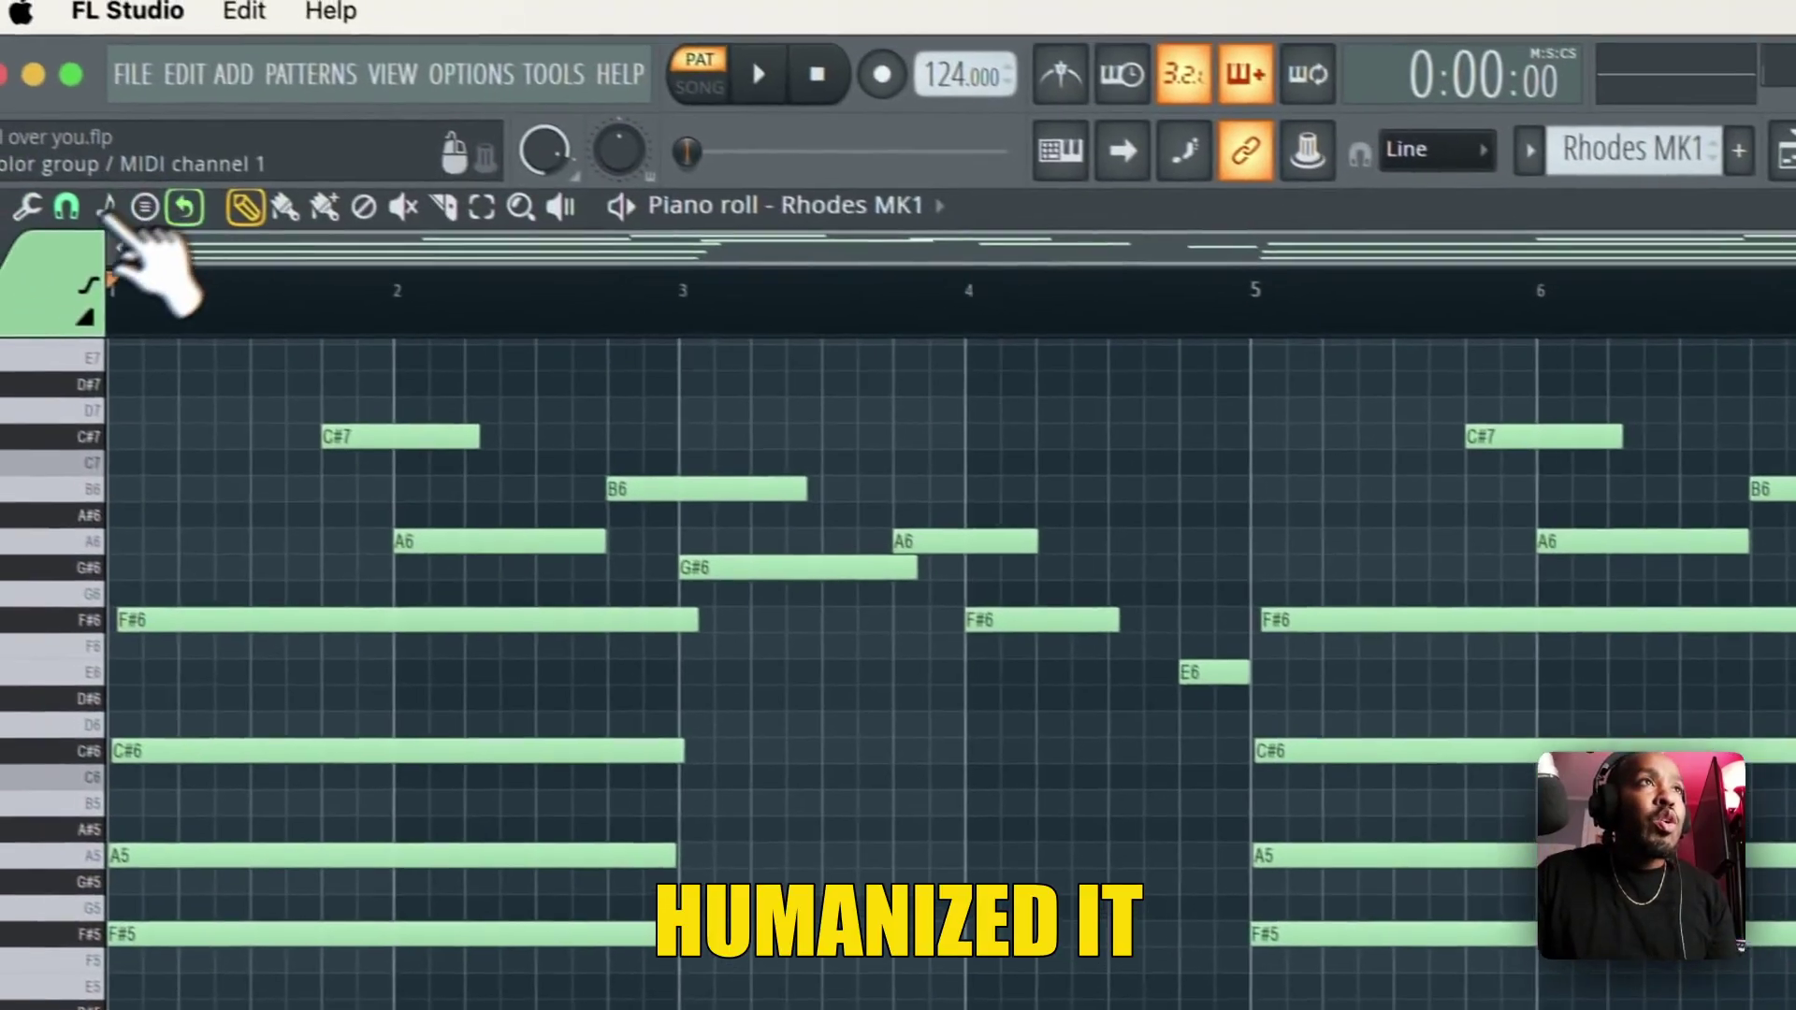
left_click(94, 218)
left_click(117, 269)
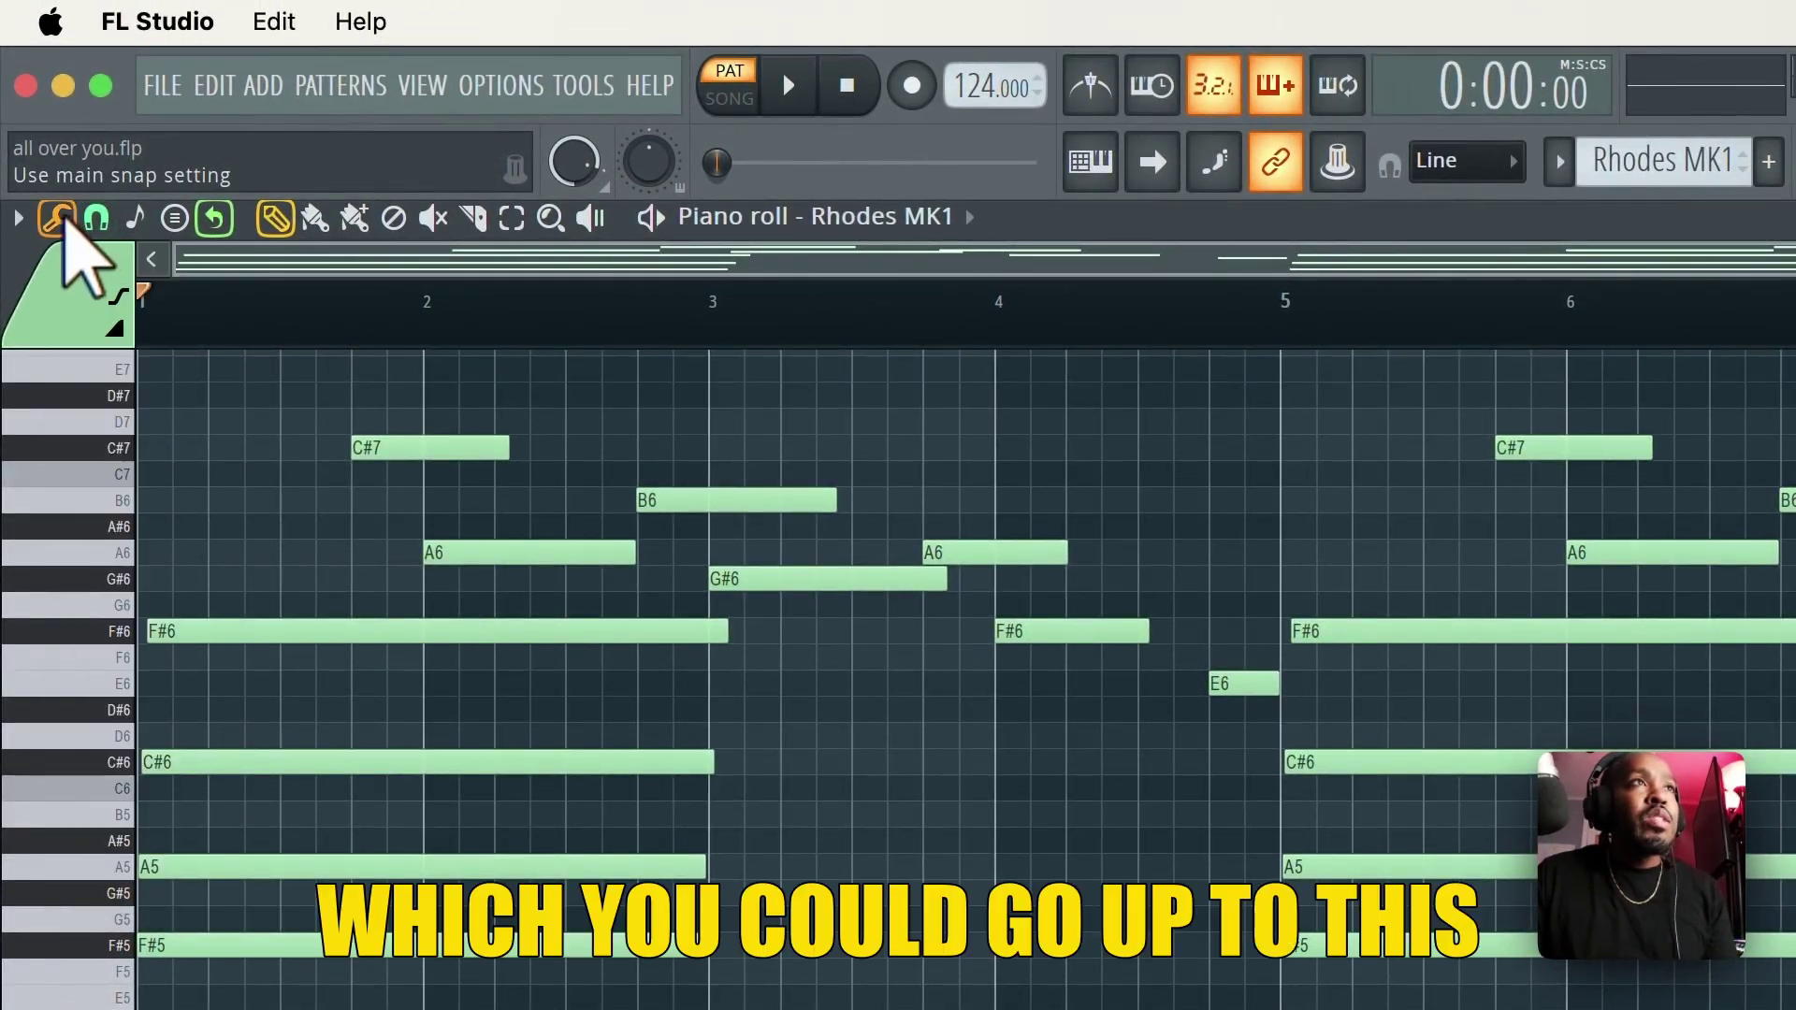
left_click(58, 220)
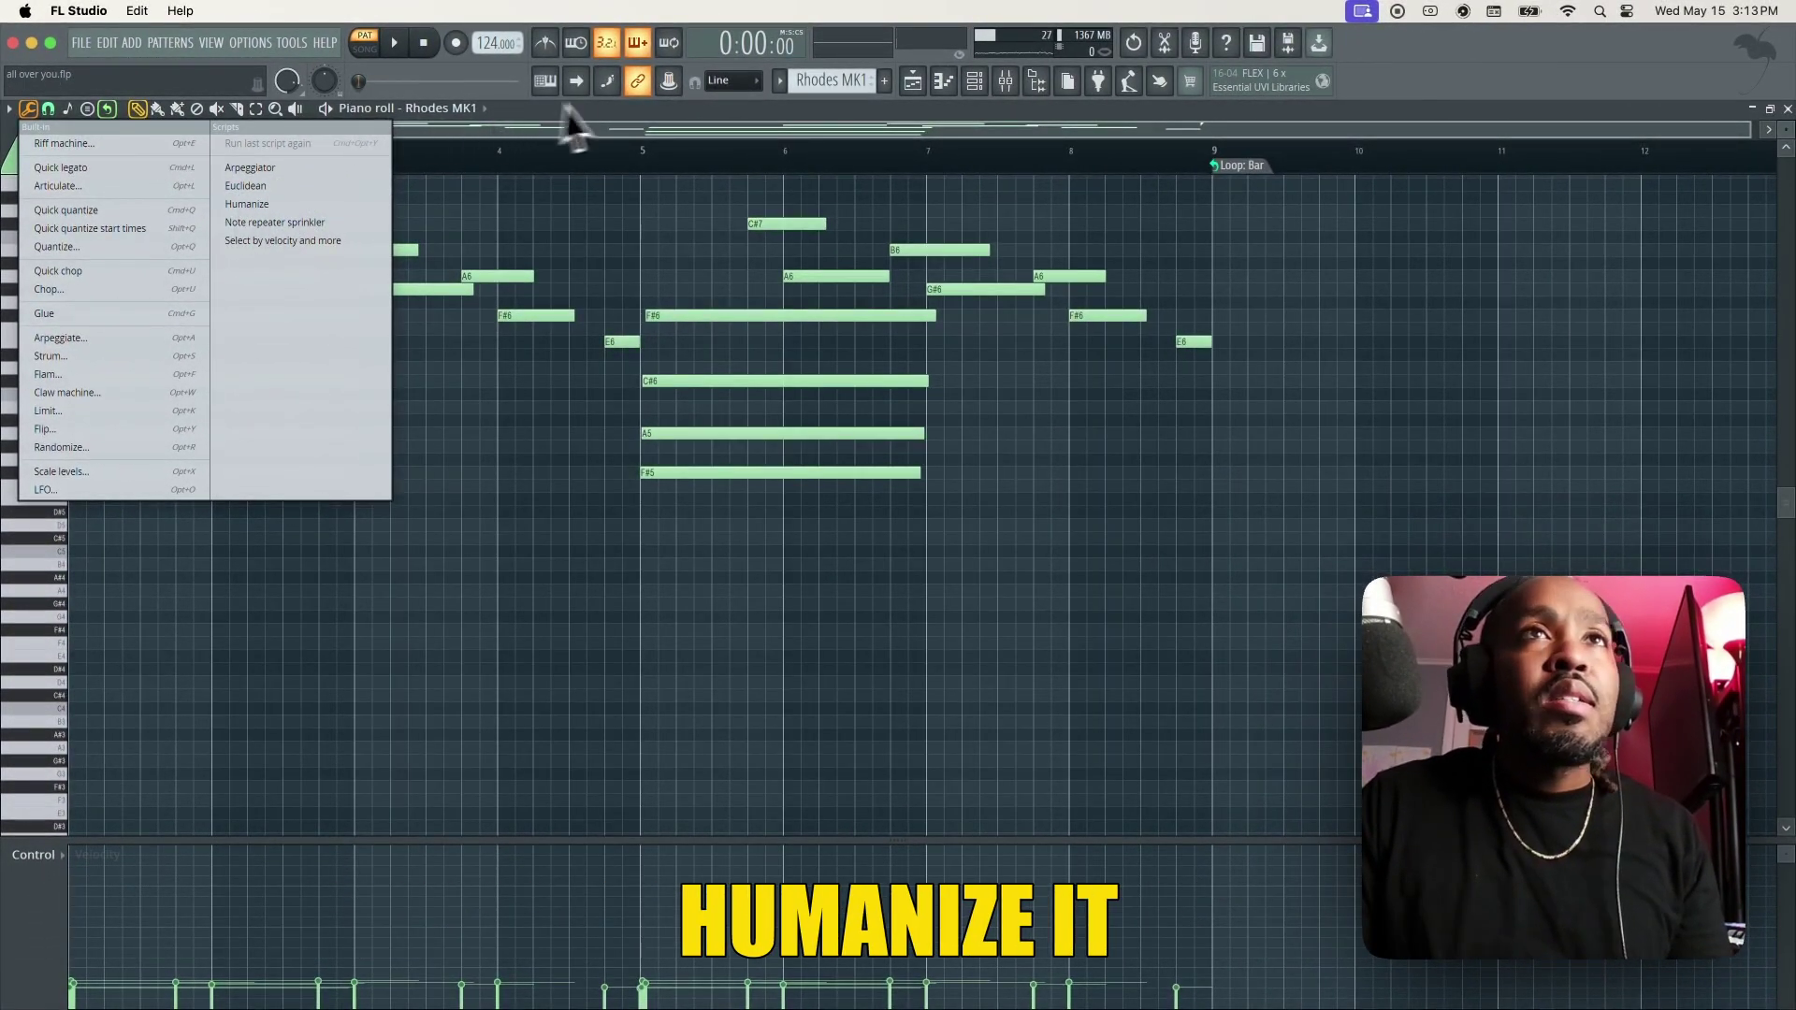
left_click(286, 204)
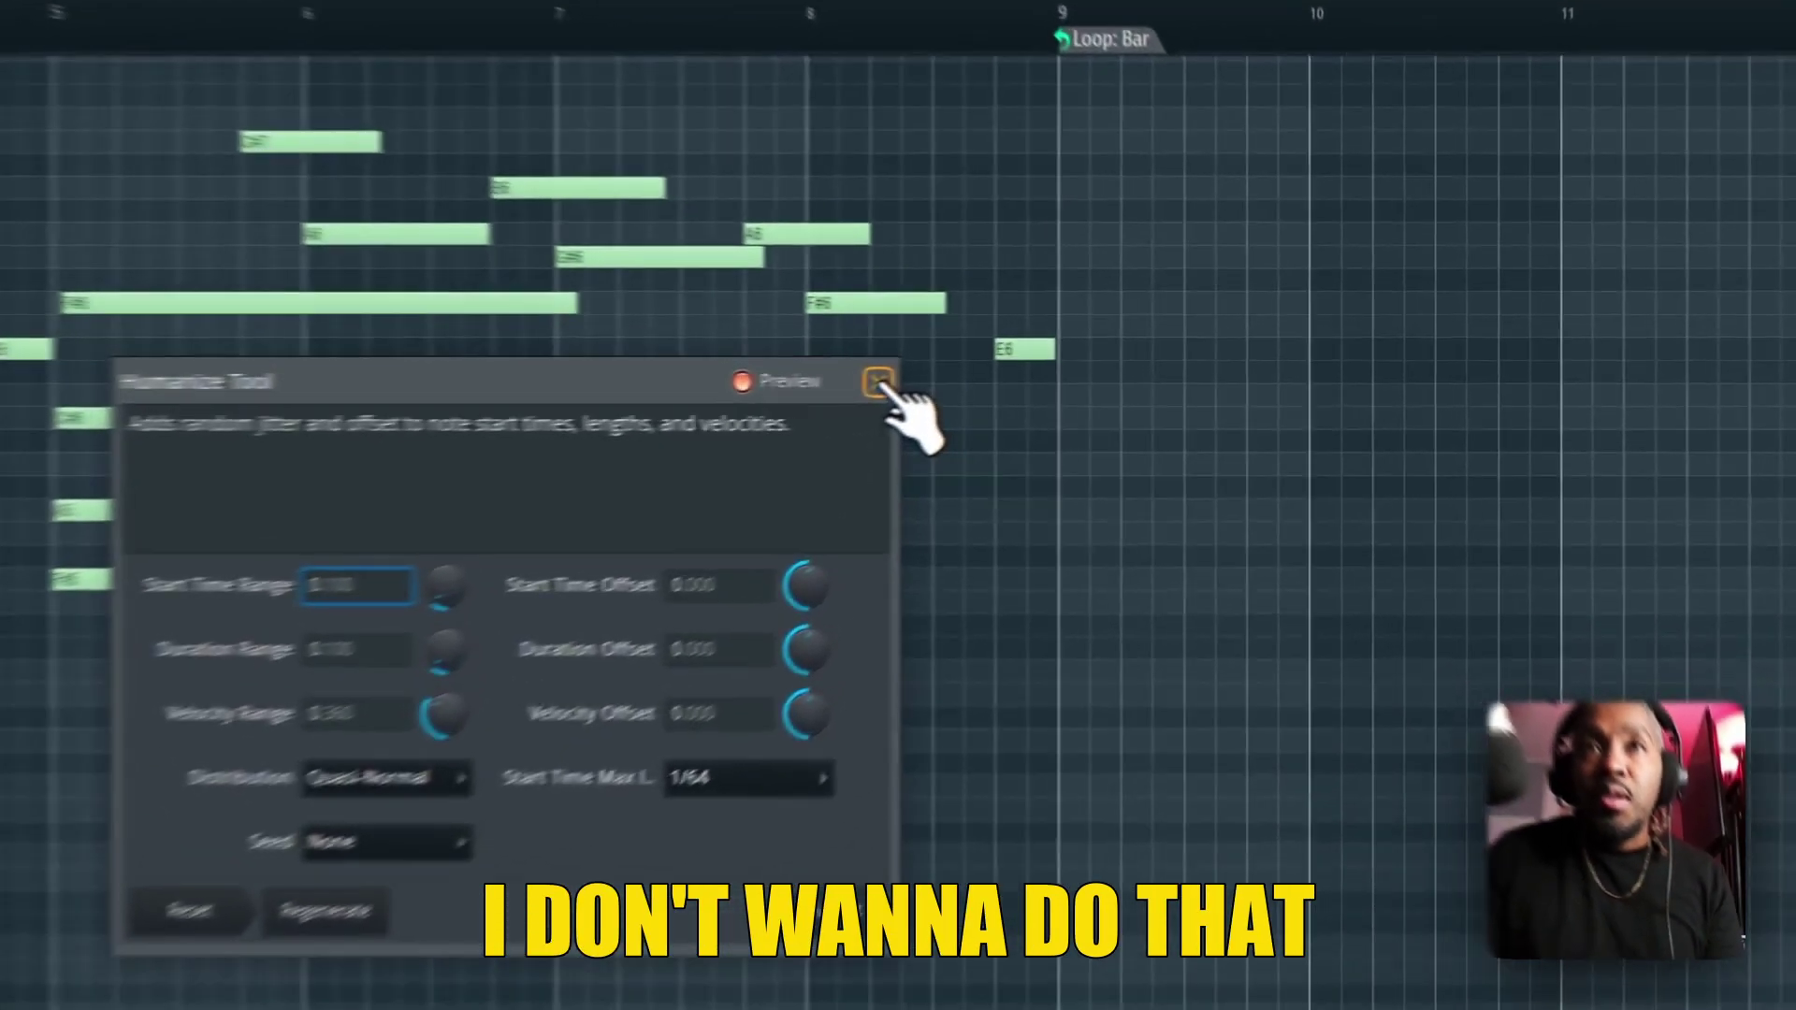
left_click(1109, 361)
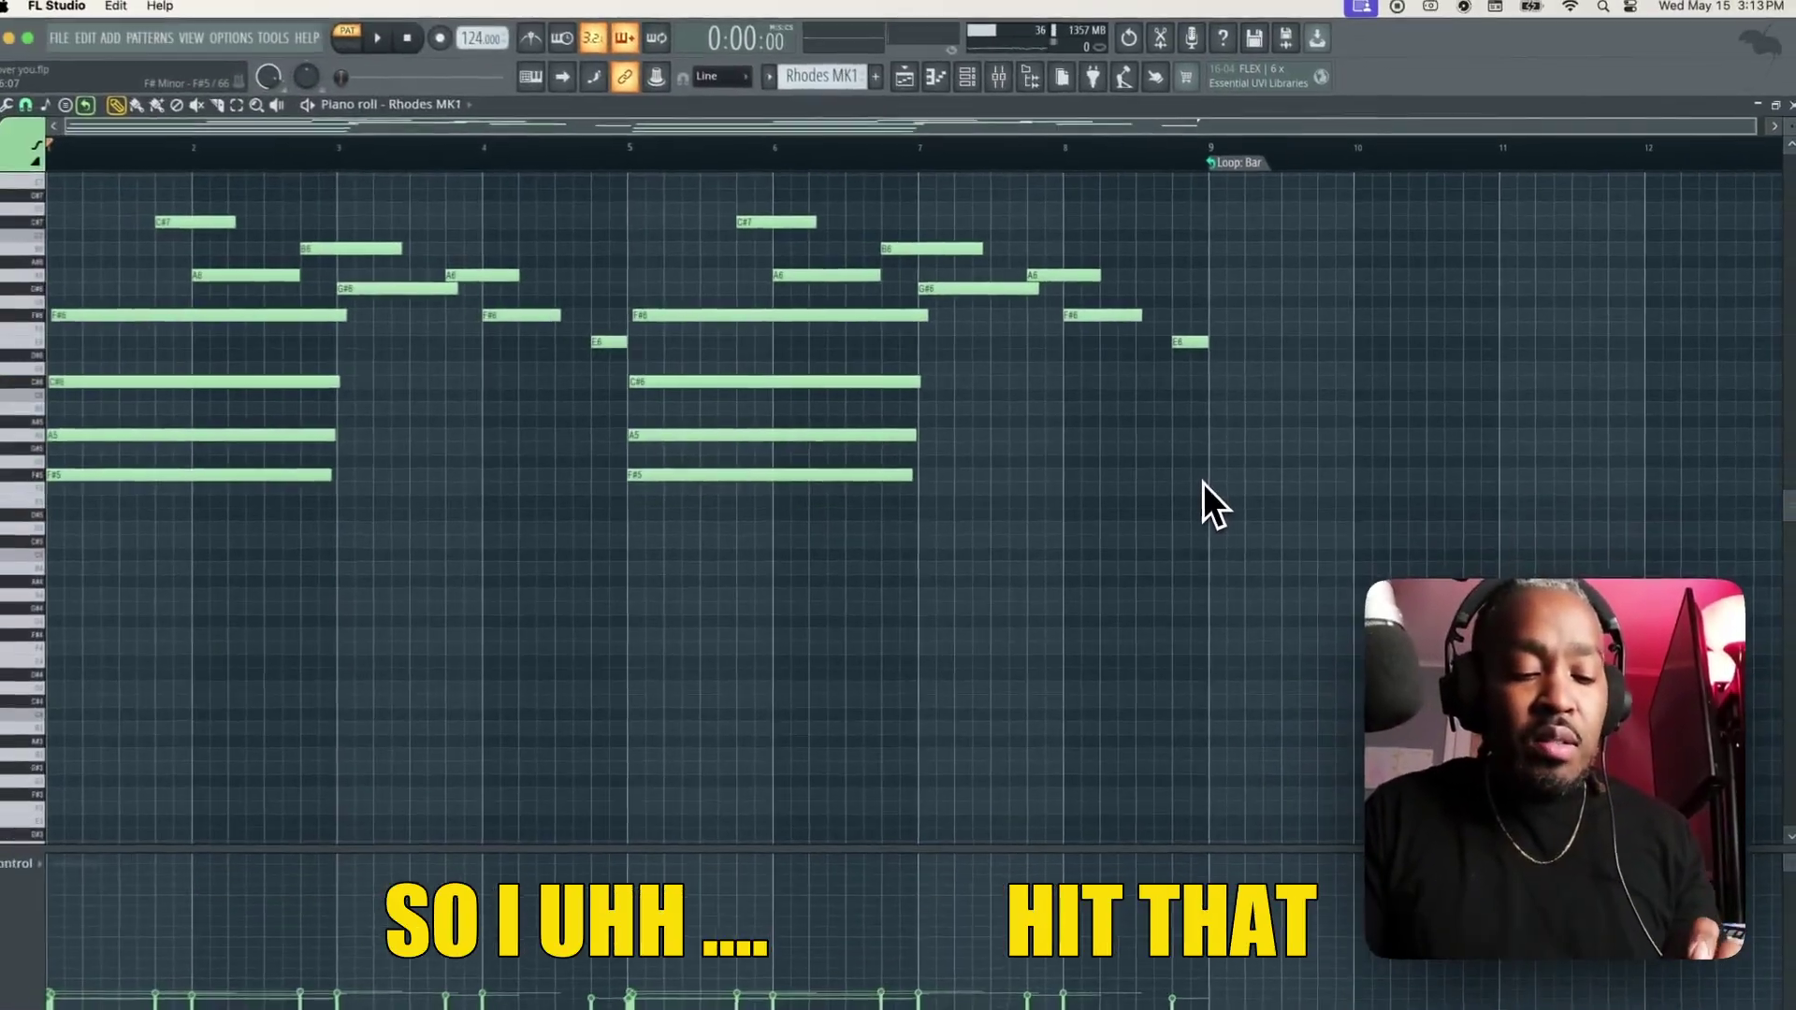
key("alt+x")
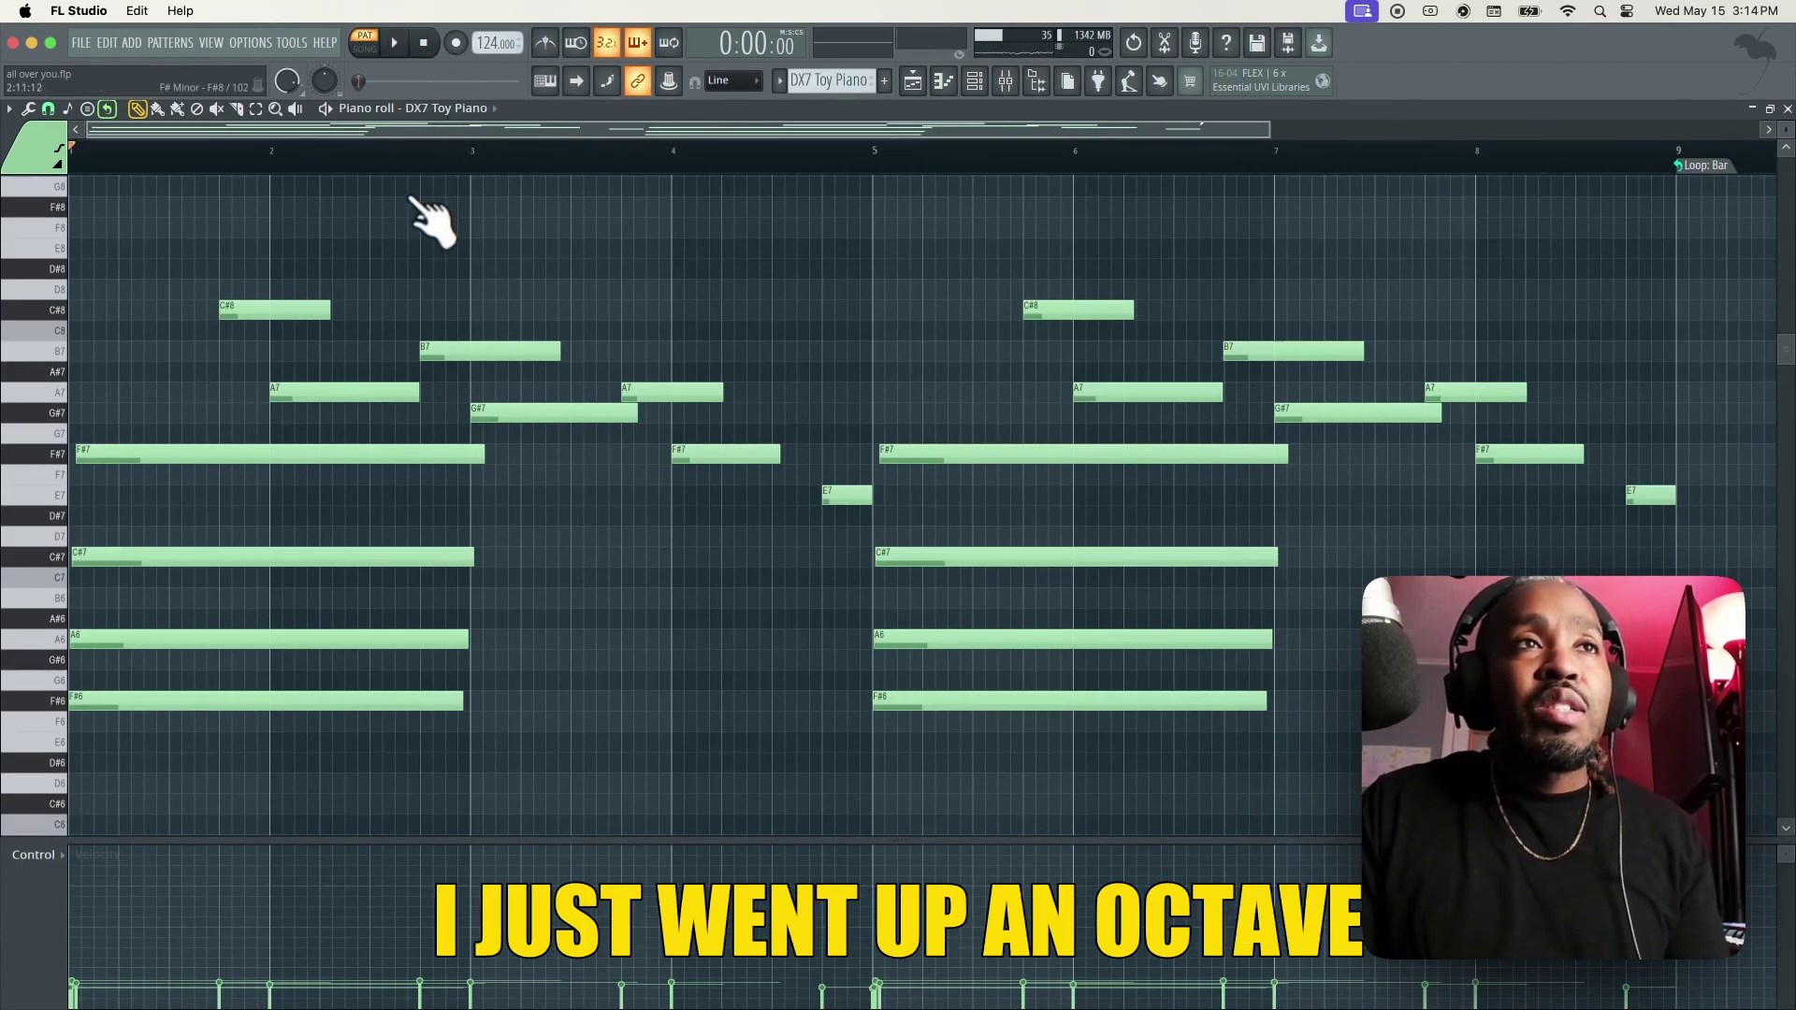
Play the DX7 Toy Piano pattern and browse the Saif Sameer Synthwave presets in its instrument.
key("space")
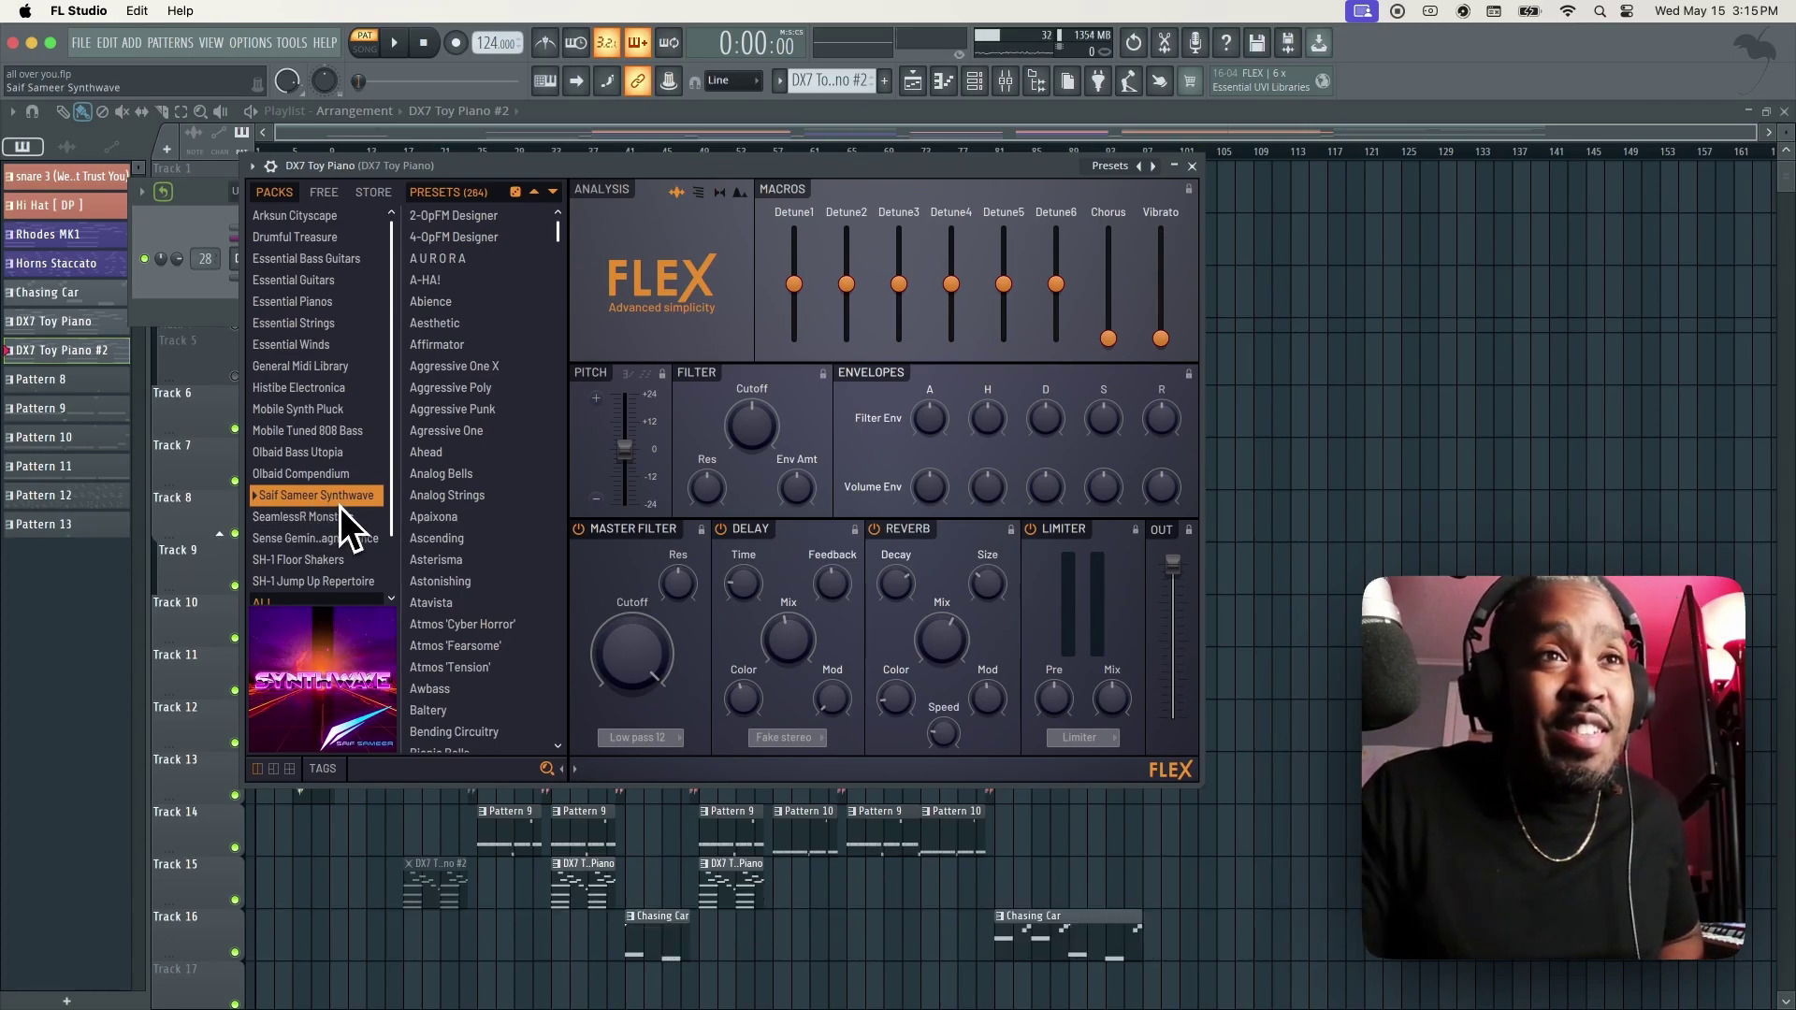
left_click(417, 493)
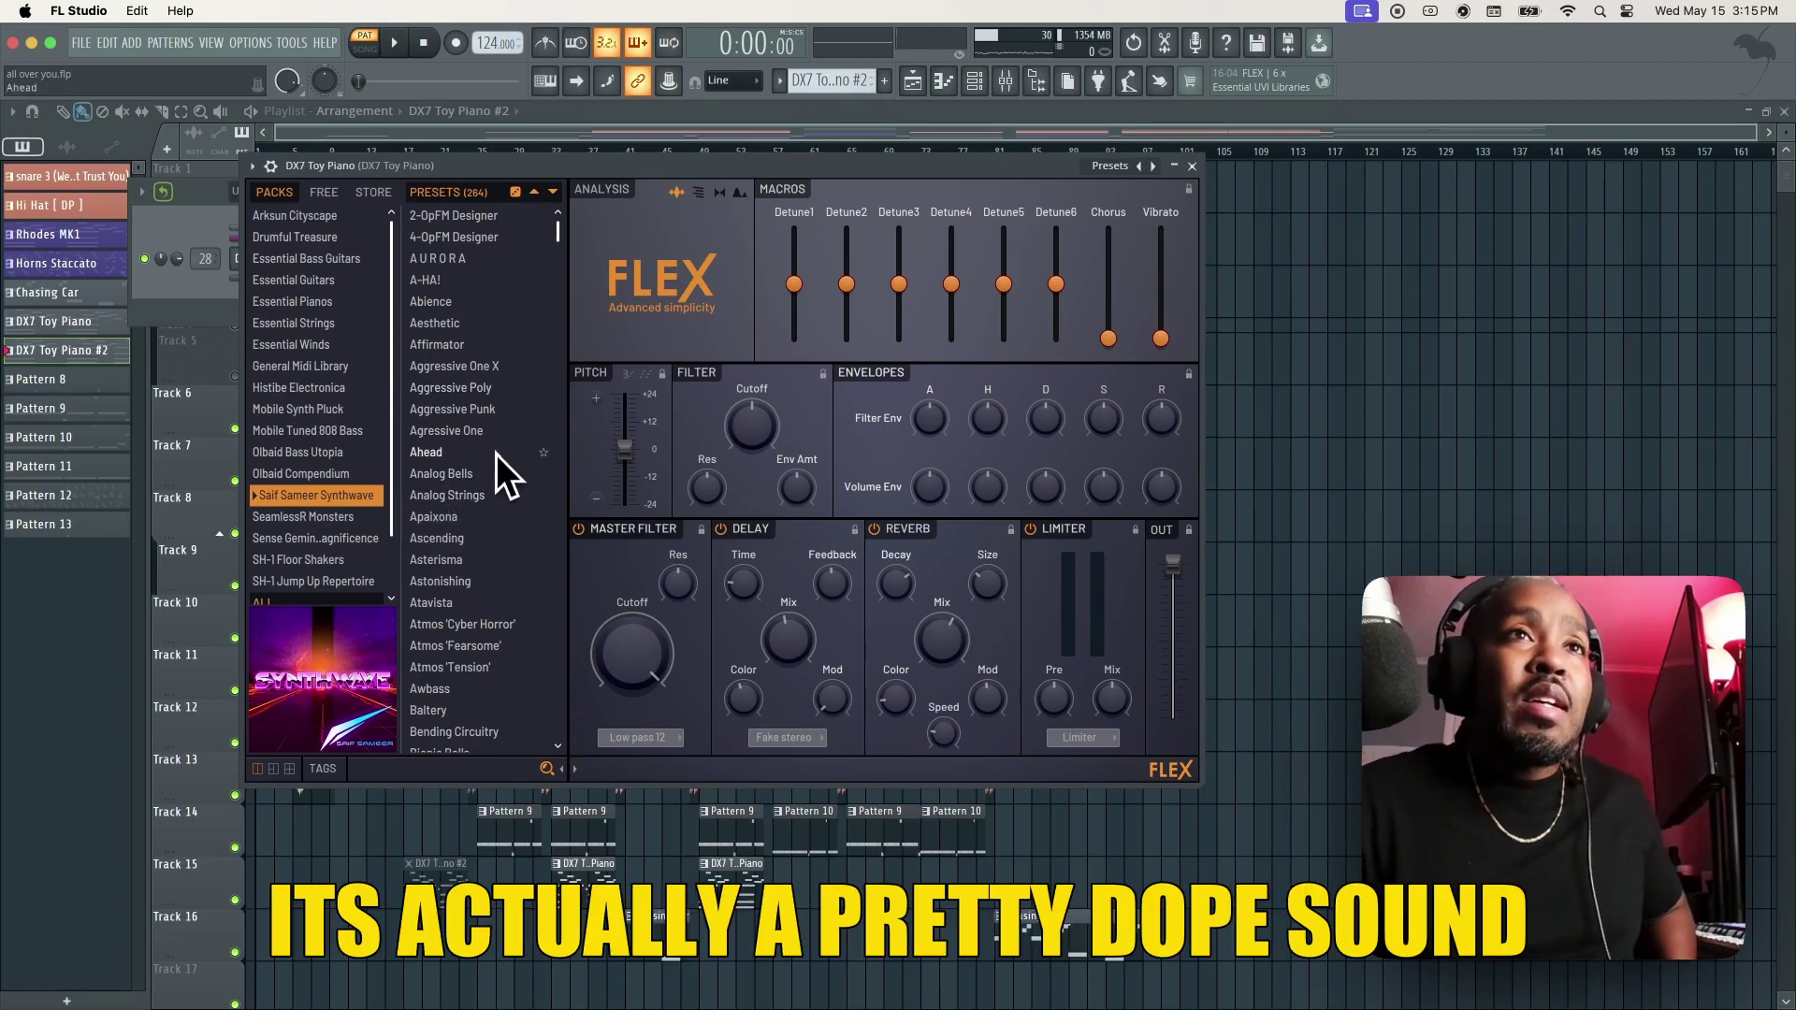
left_click(498, 625)
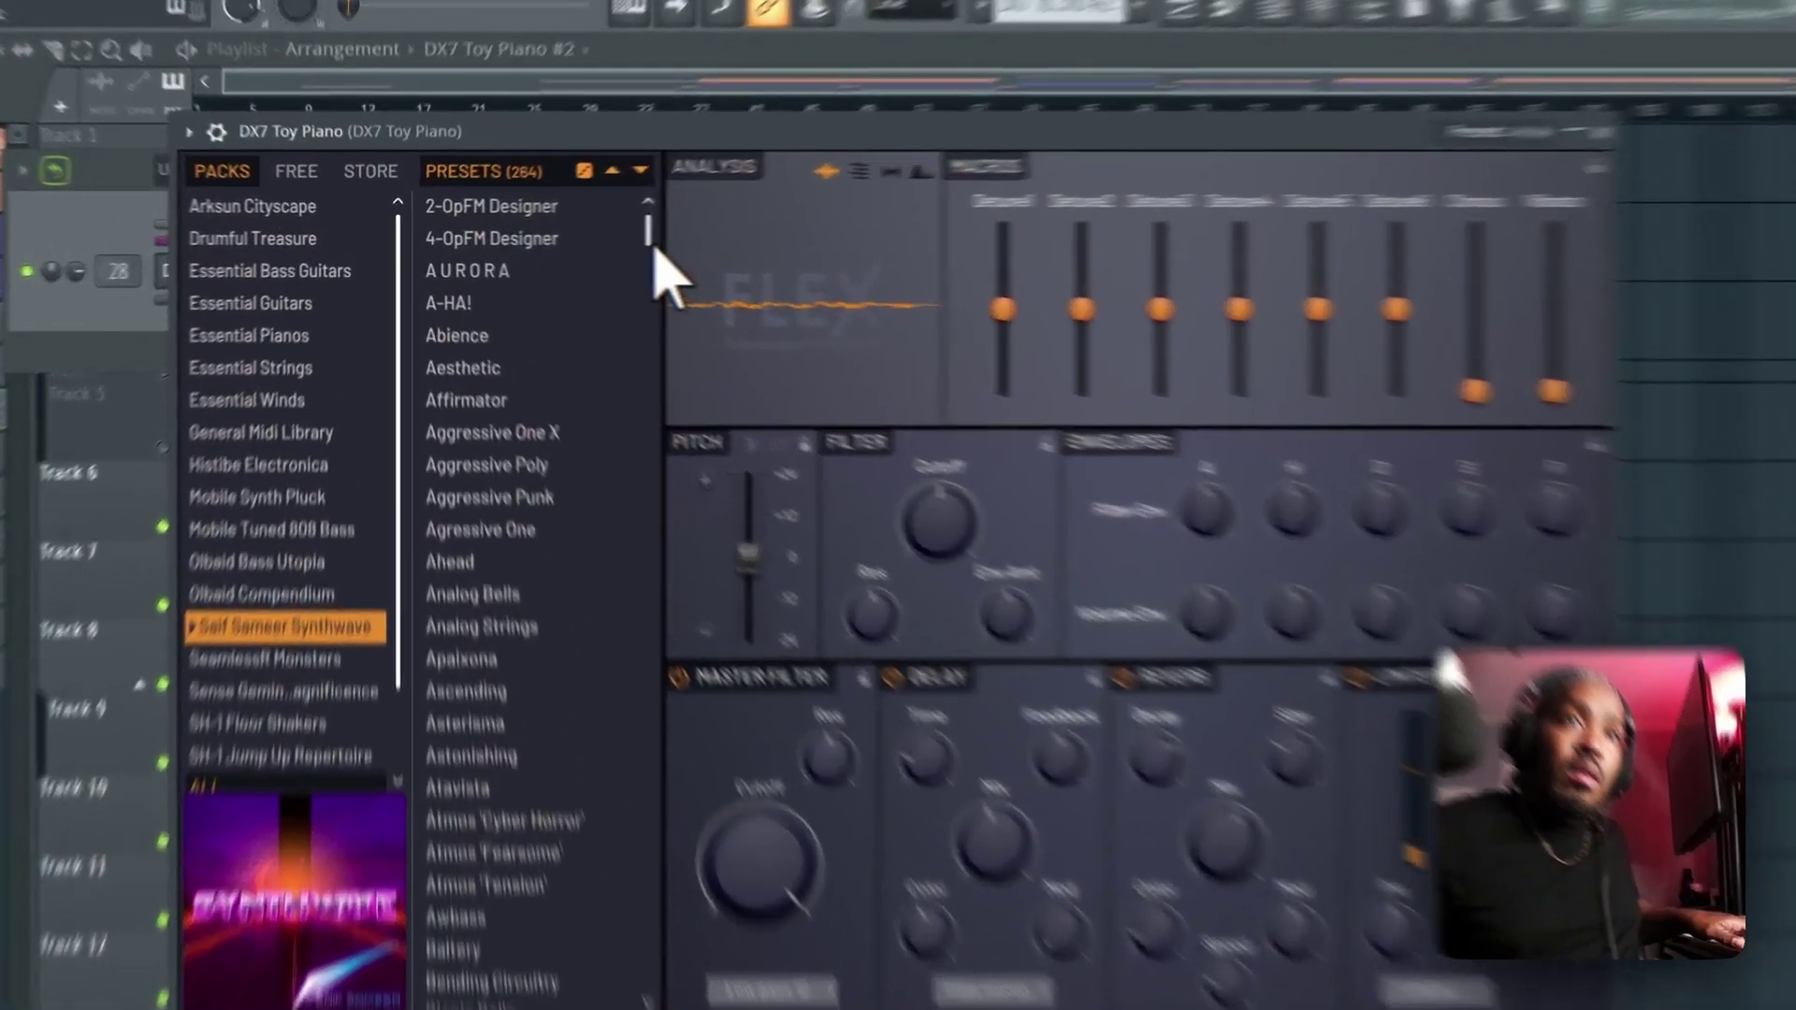
scroll(563, 272, "down", 20)
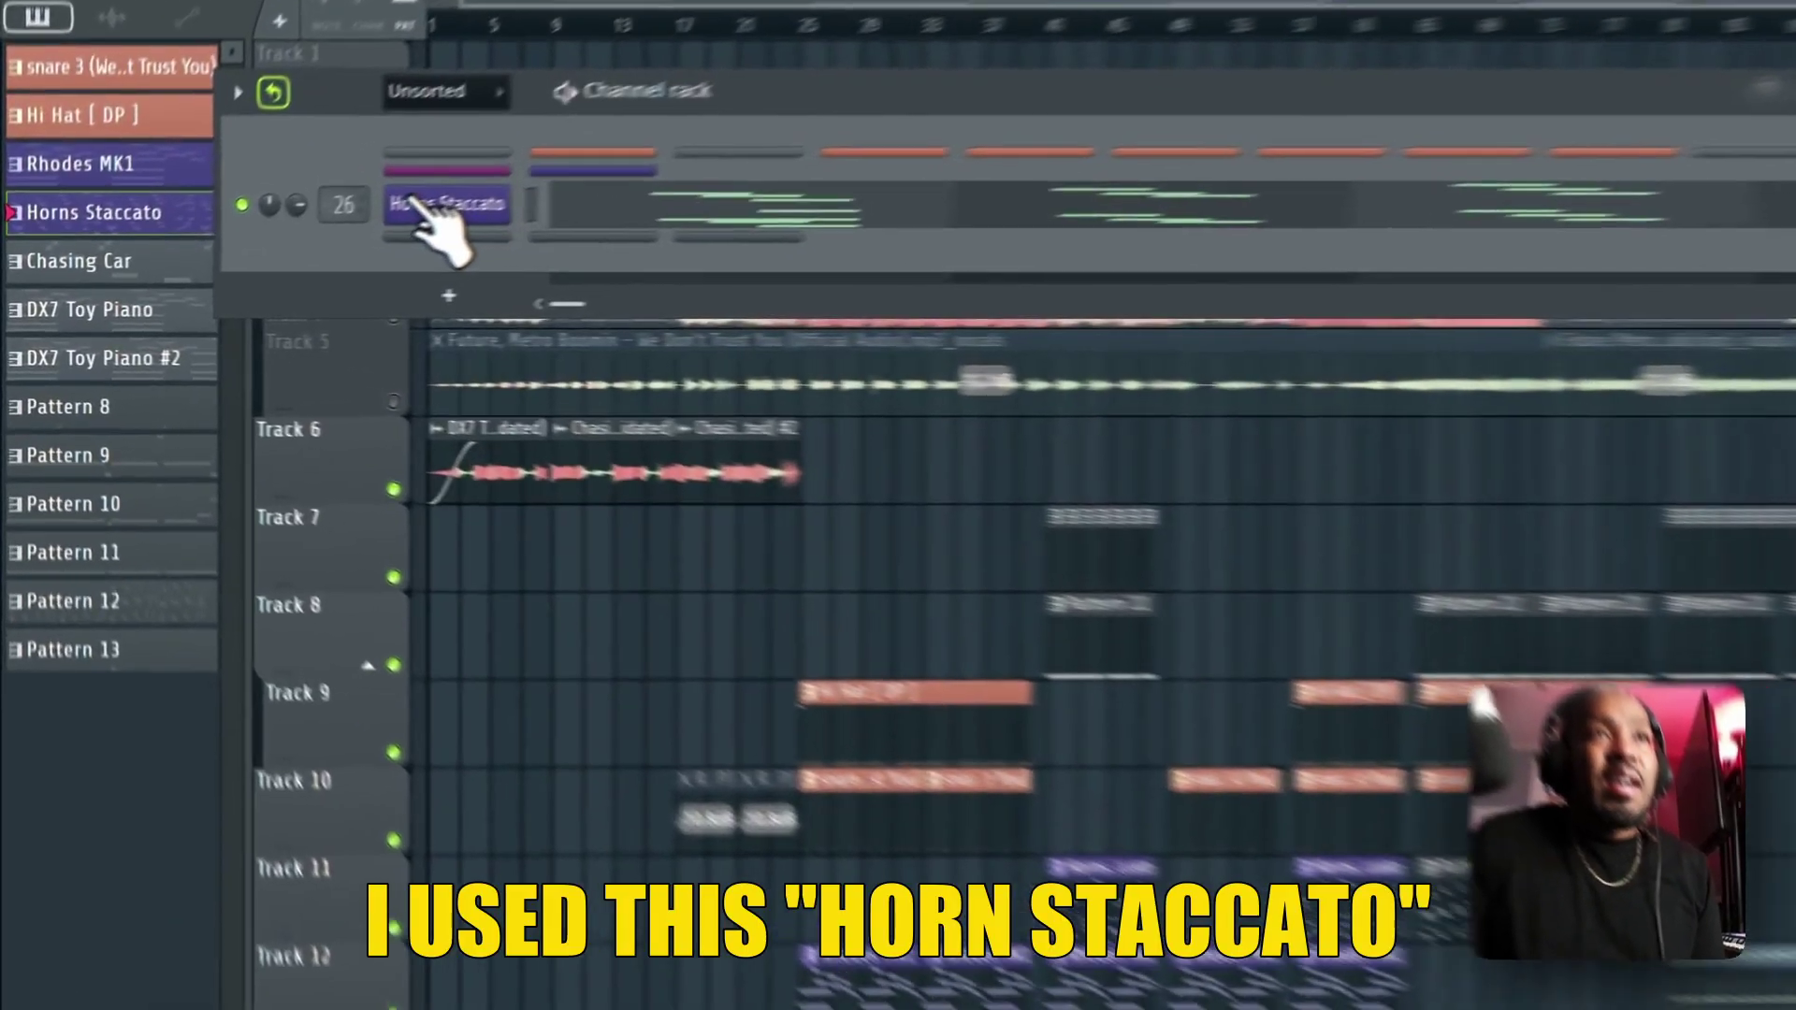
Inspect the Horns Staccato channel's Essential Winds preset and open its notes in the piano roll.
left_click(267, 258)
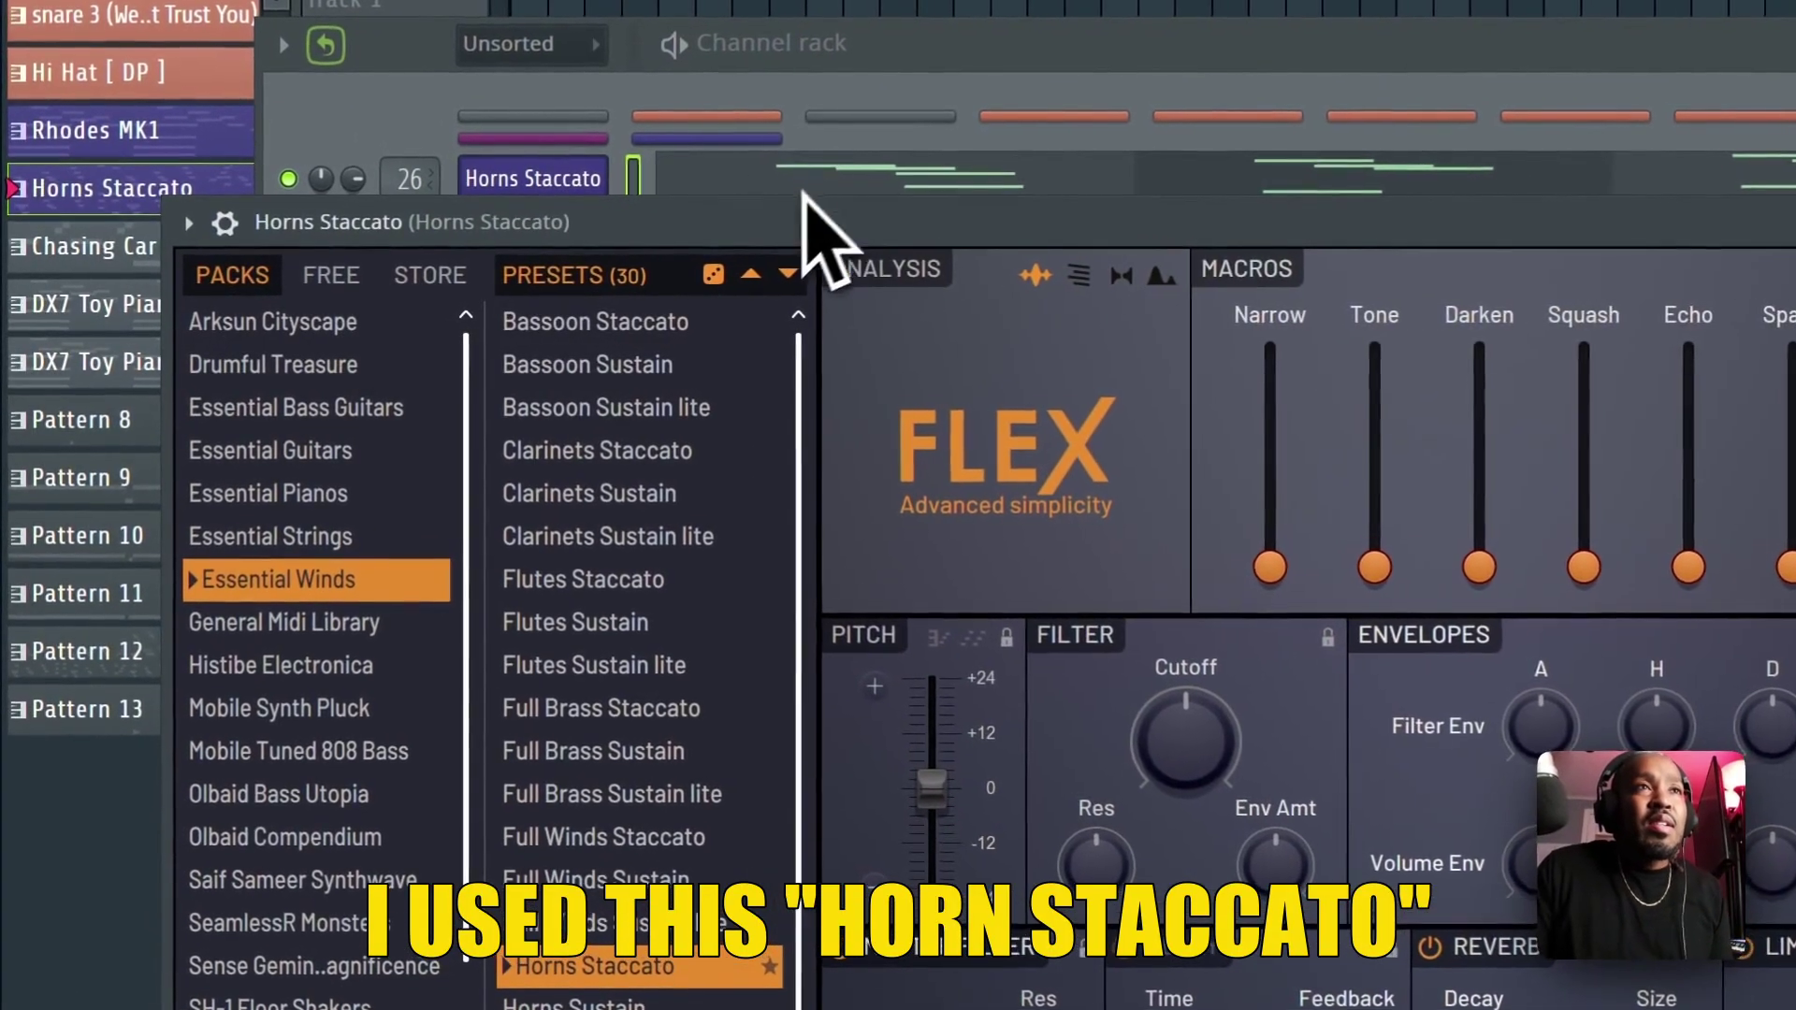
left_click_drag(786, 229, 1011, 158)
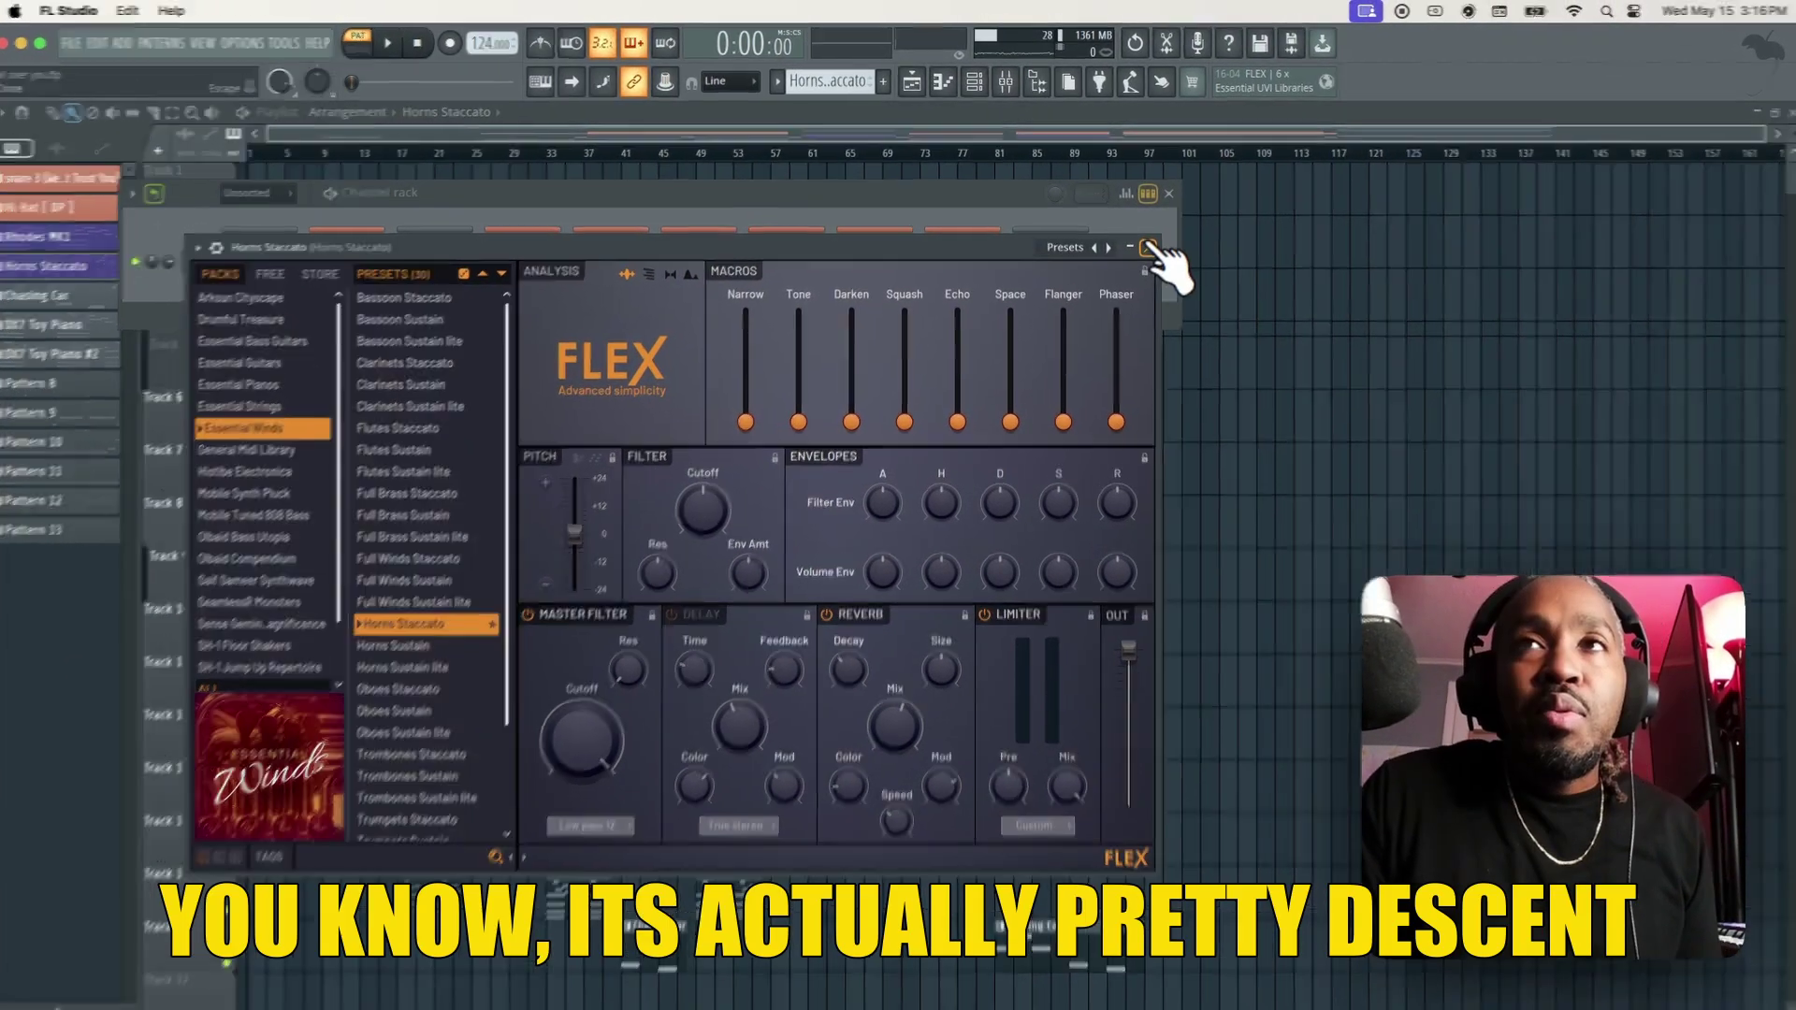
left_click(1147, 245)
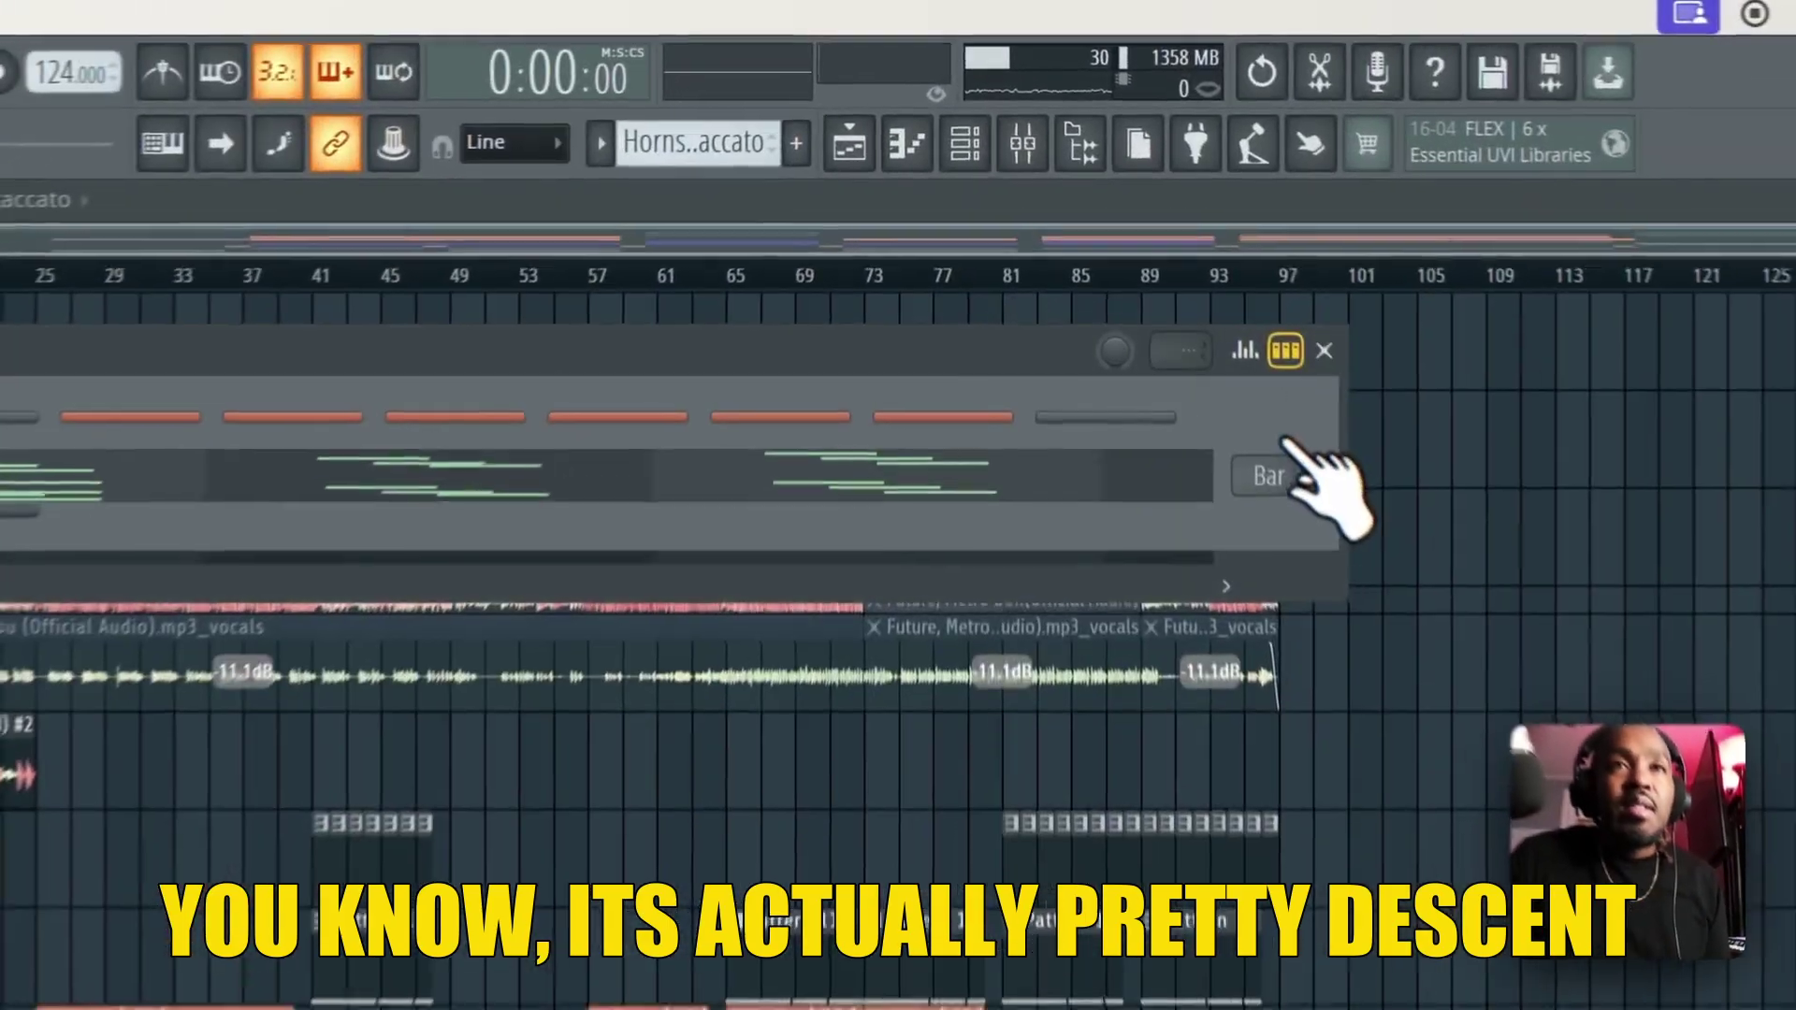
left_click(823, 513)
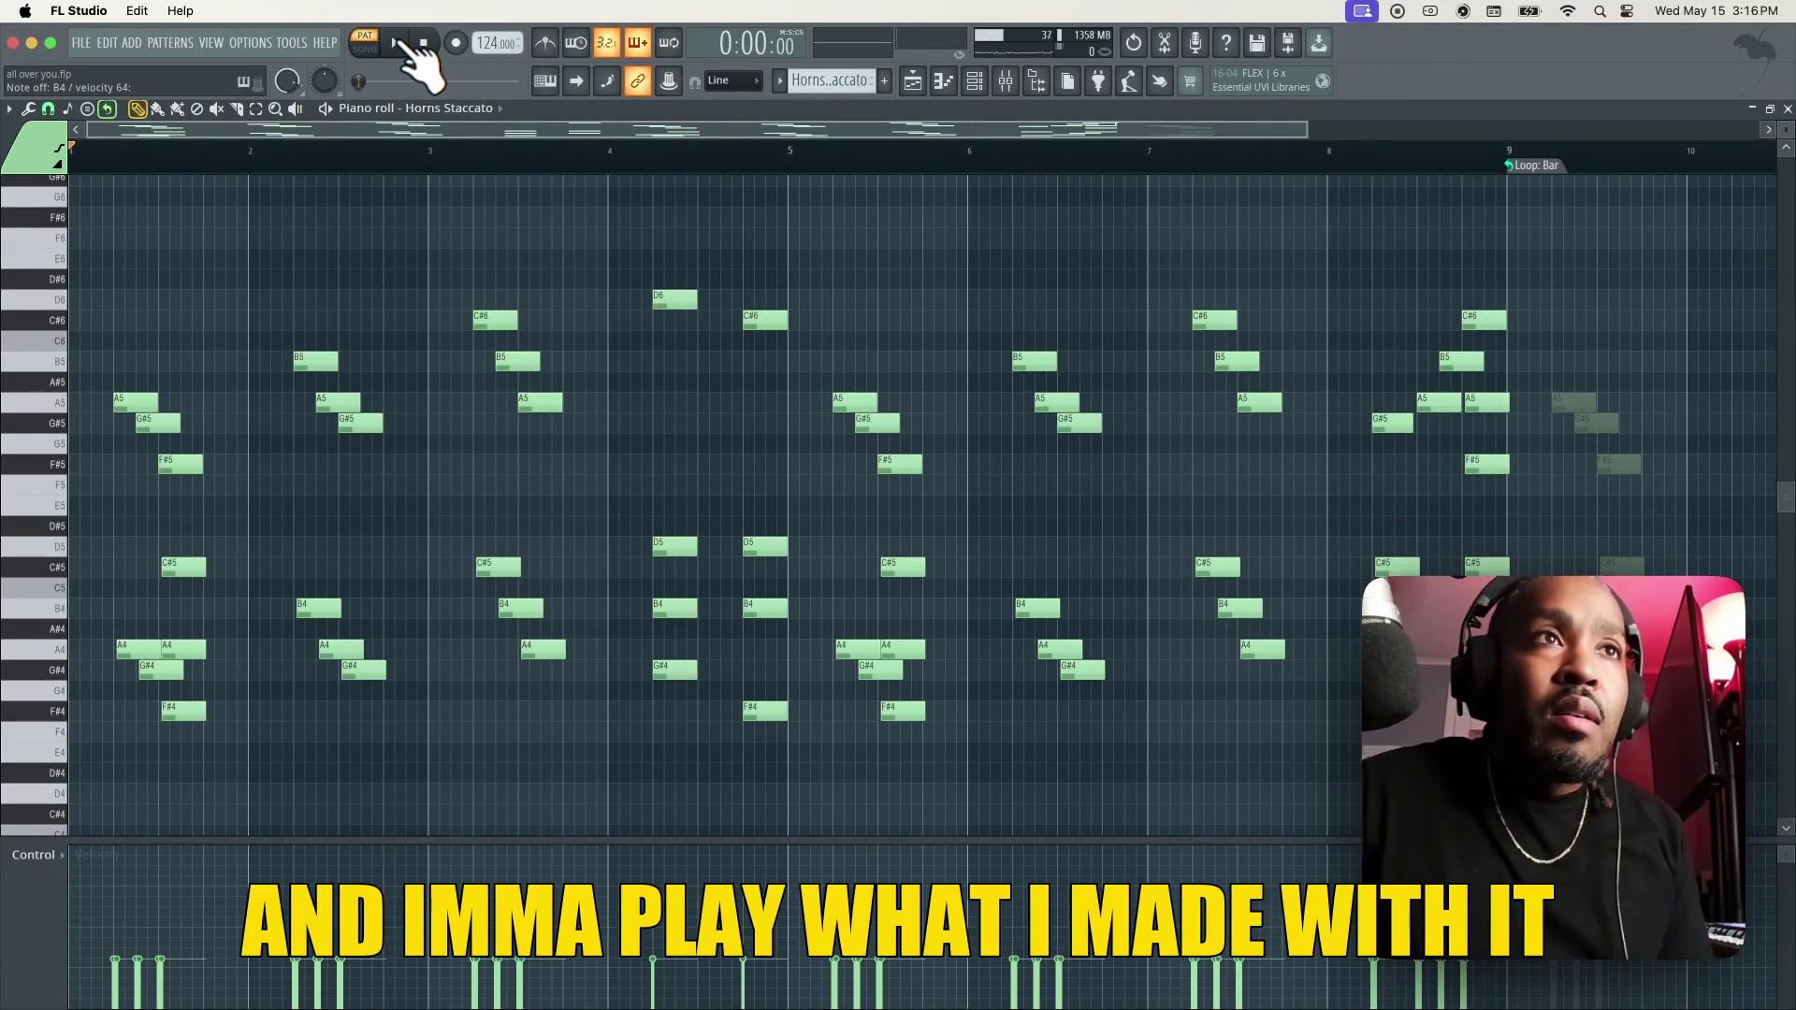
Play the Horns Staccato pattern and audition its opening A5 and G#5 notes in the piano roll.
left_click(399, 43)
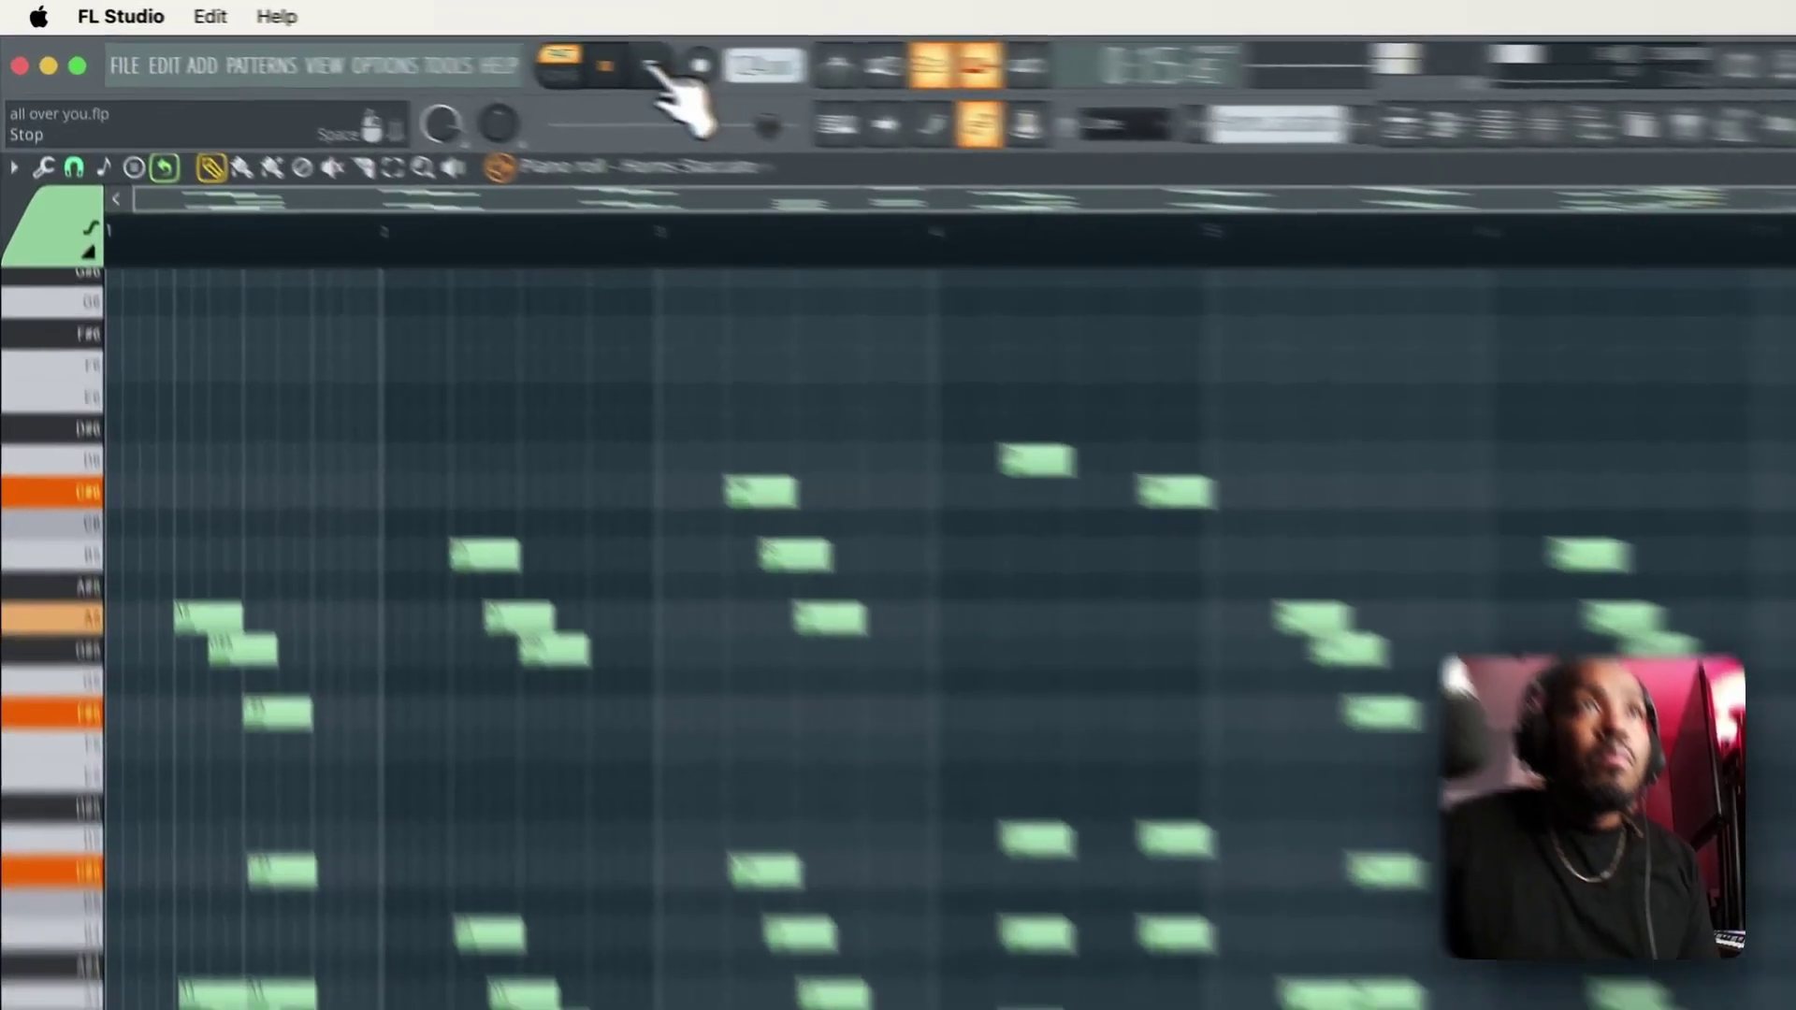
left_click(655, 67)
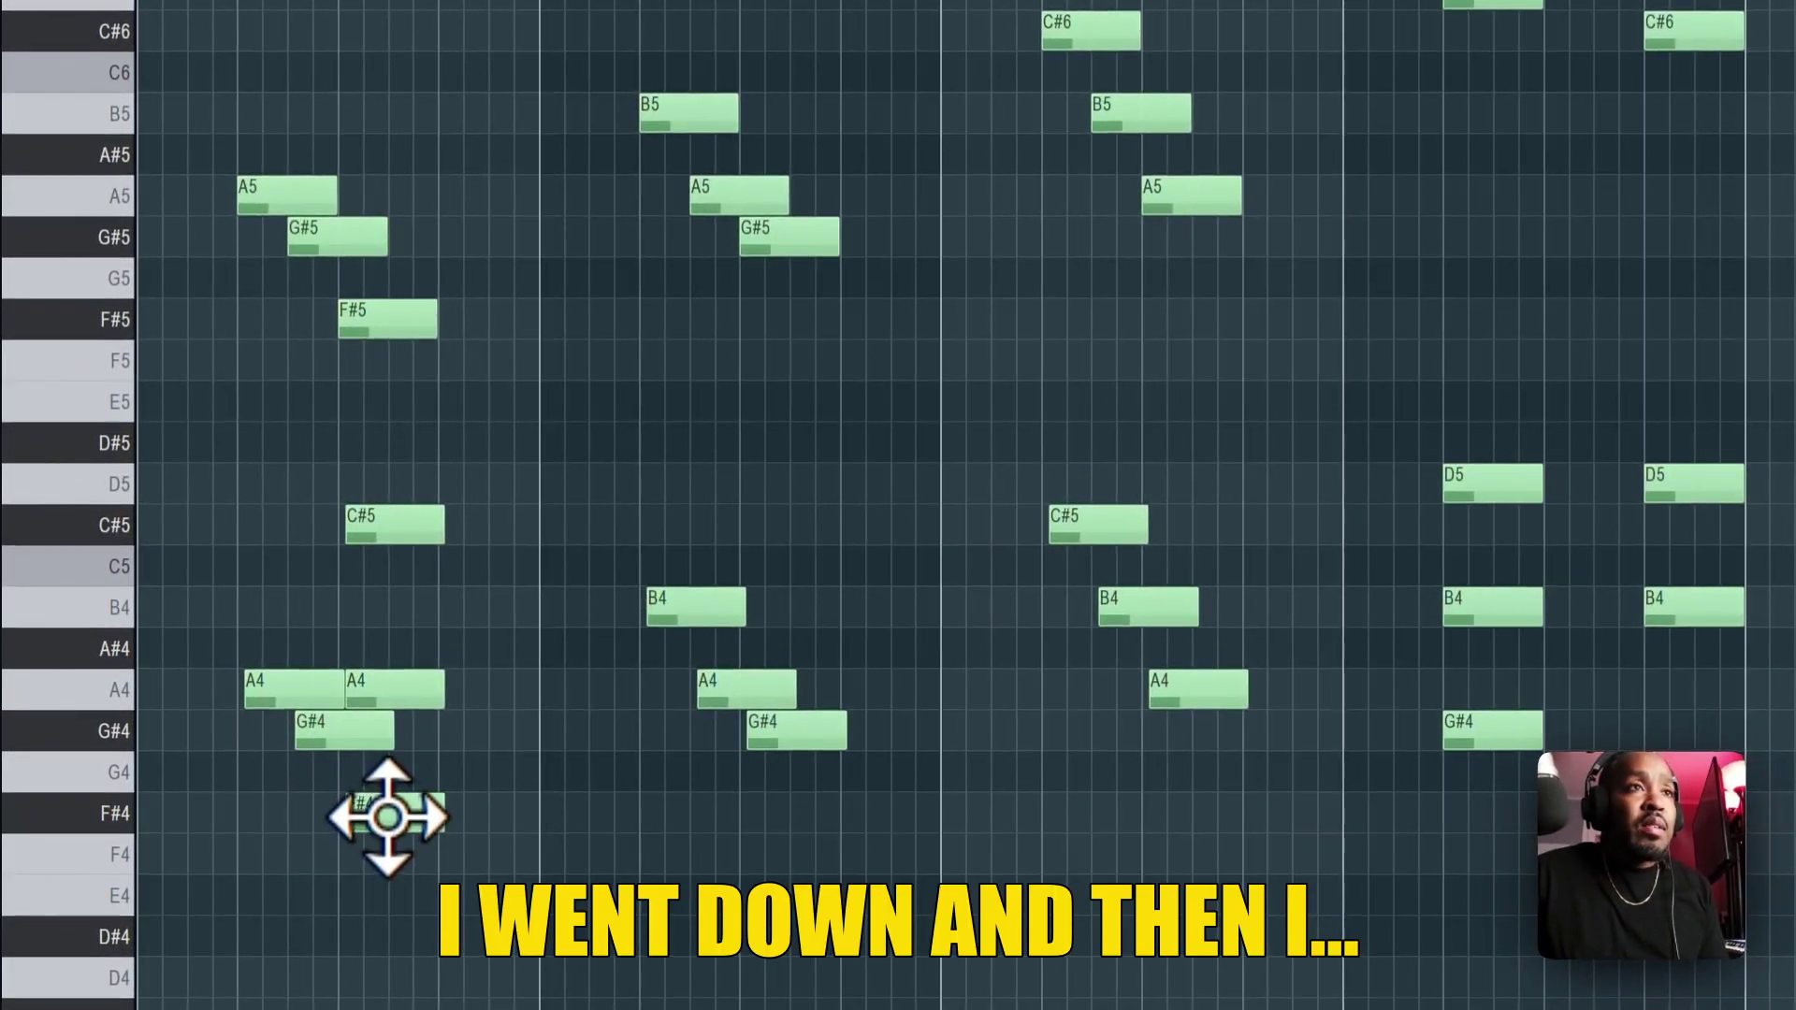
left_click(282, 192)
left_click(337, 231)
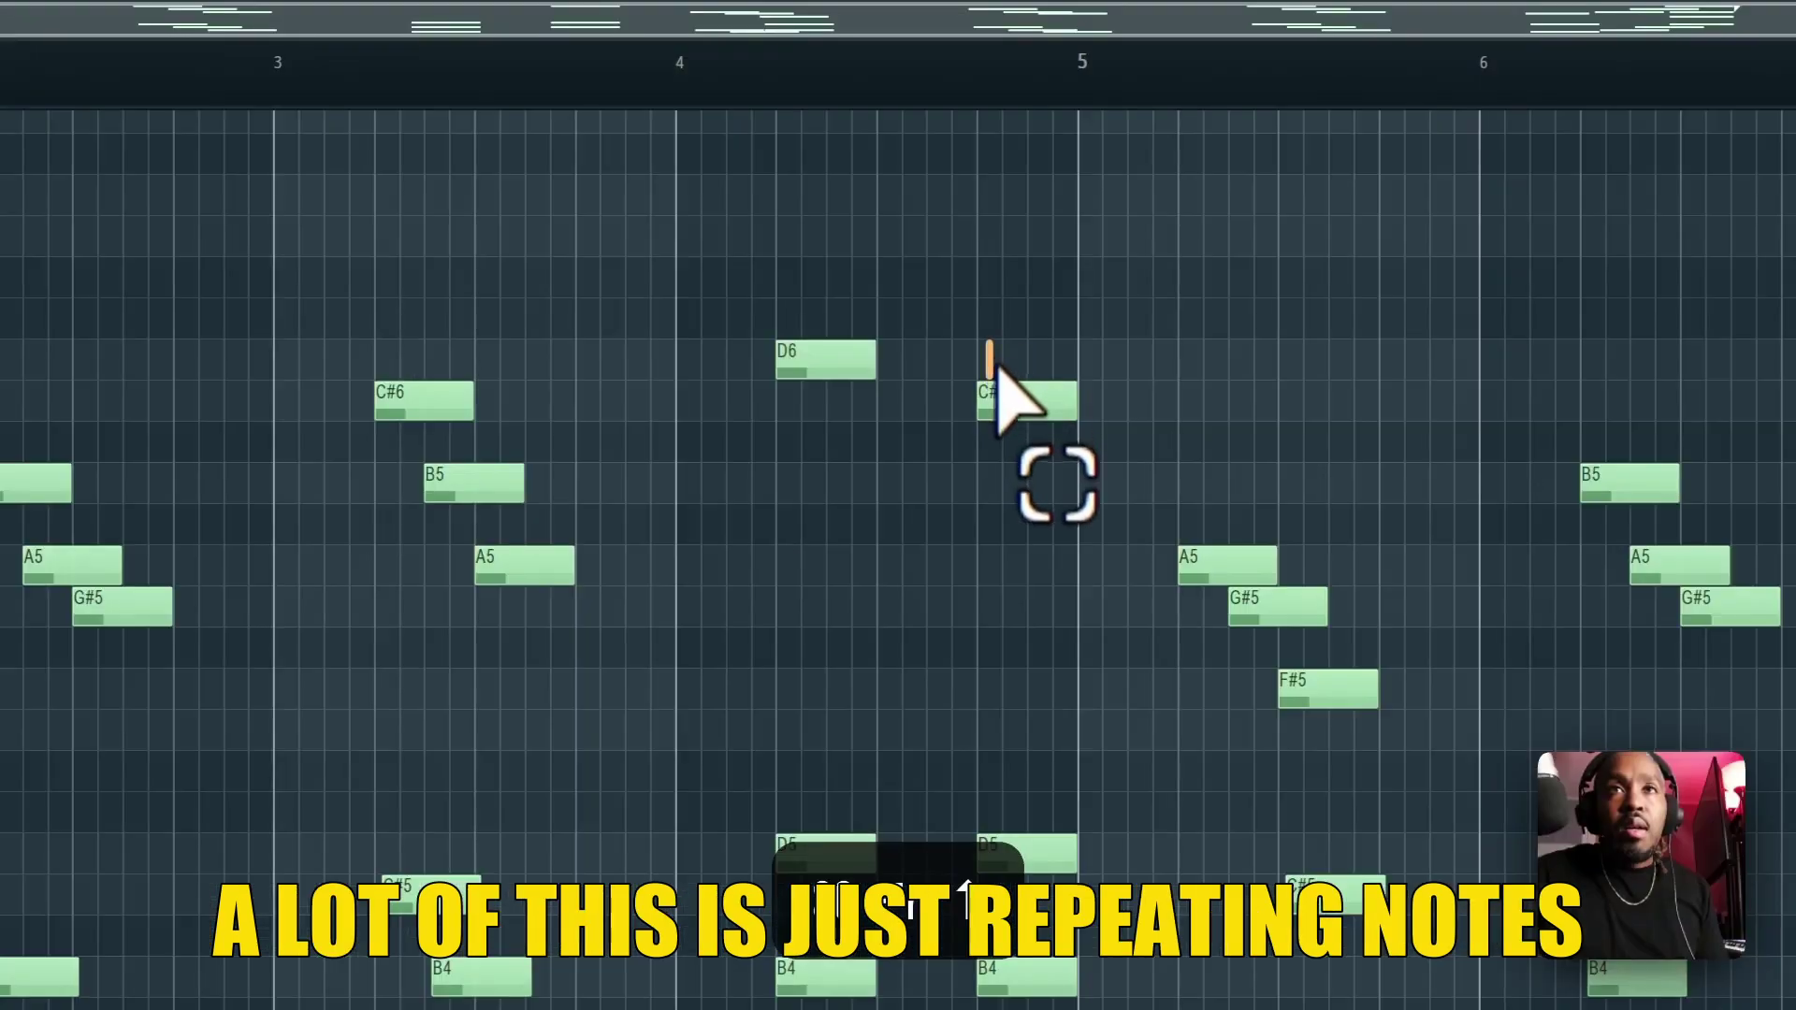
Play the Horns Staccato passage from bar 4 with the D6 and C#6 chords.
right_click(844, 263)
key("ctrl+Up")
left_click(661, 851, "ctrl")
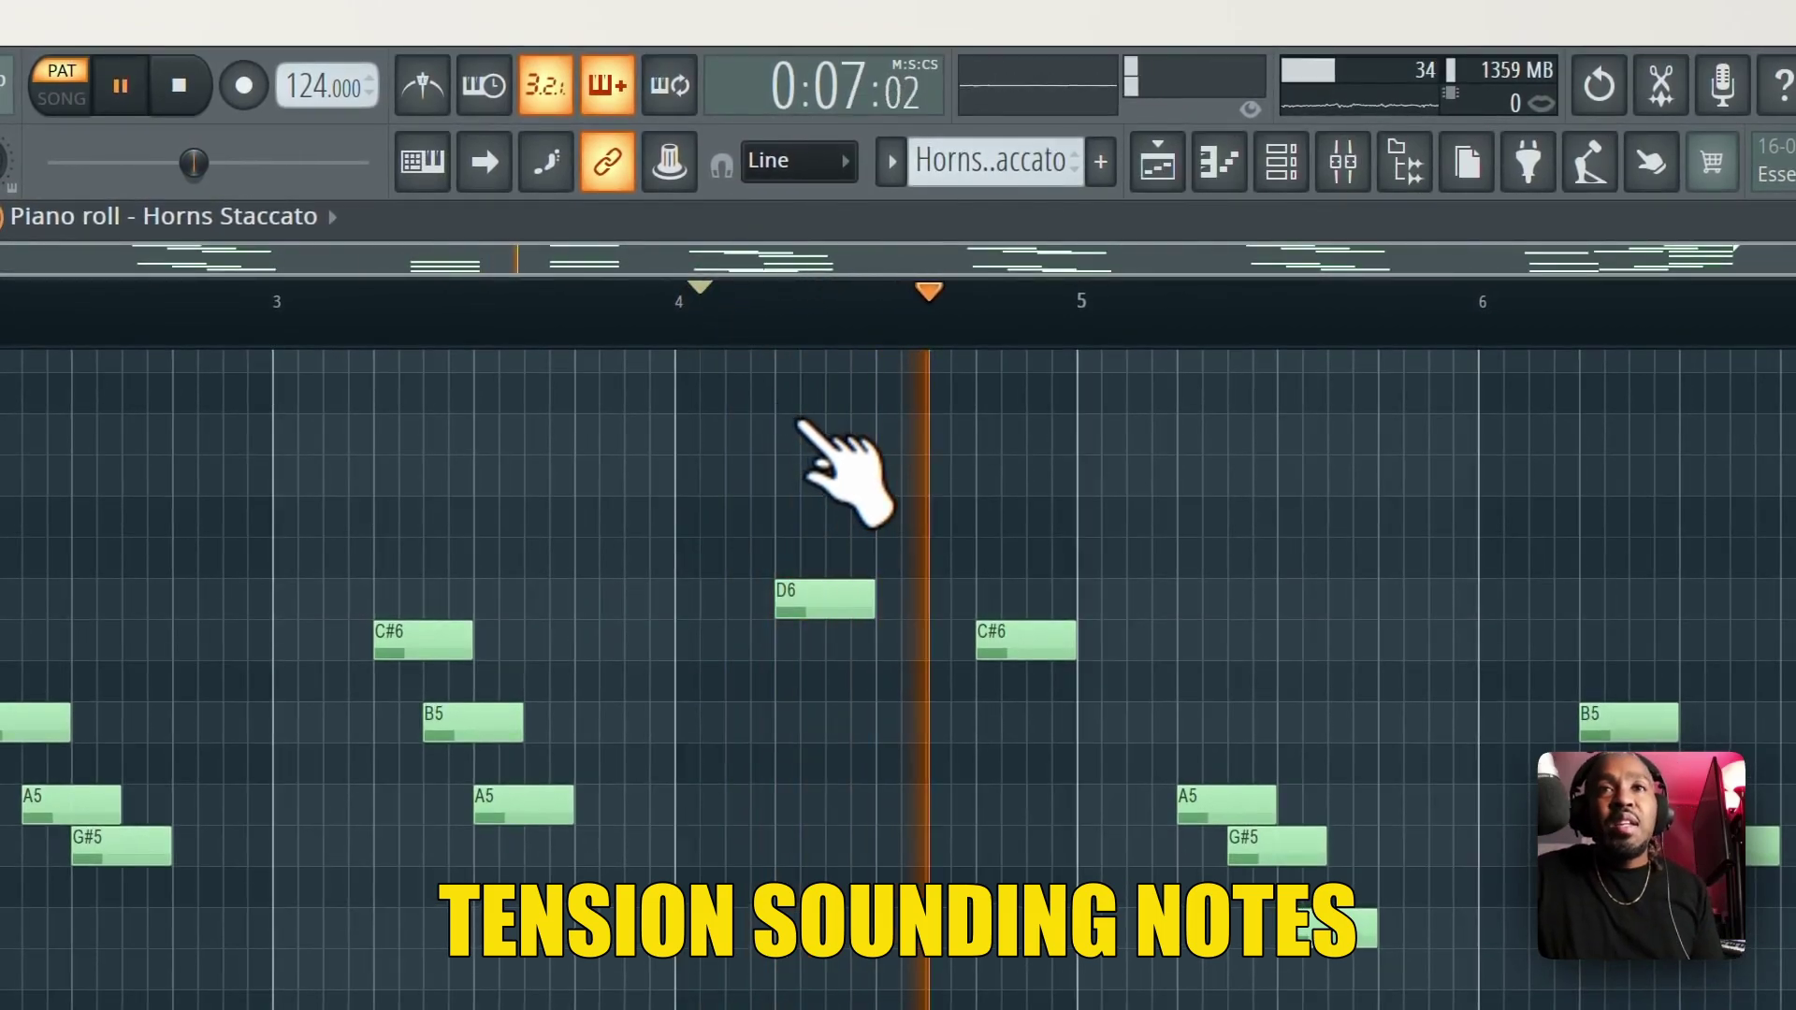
key("space")
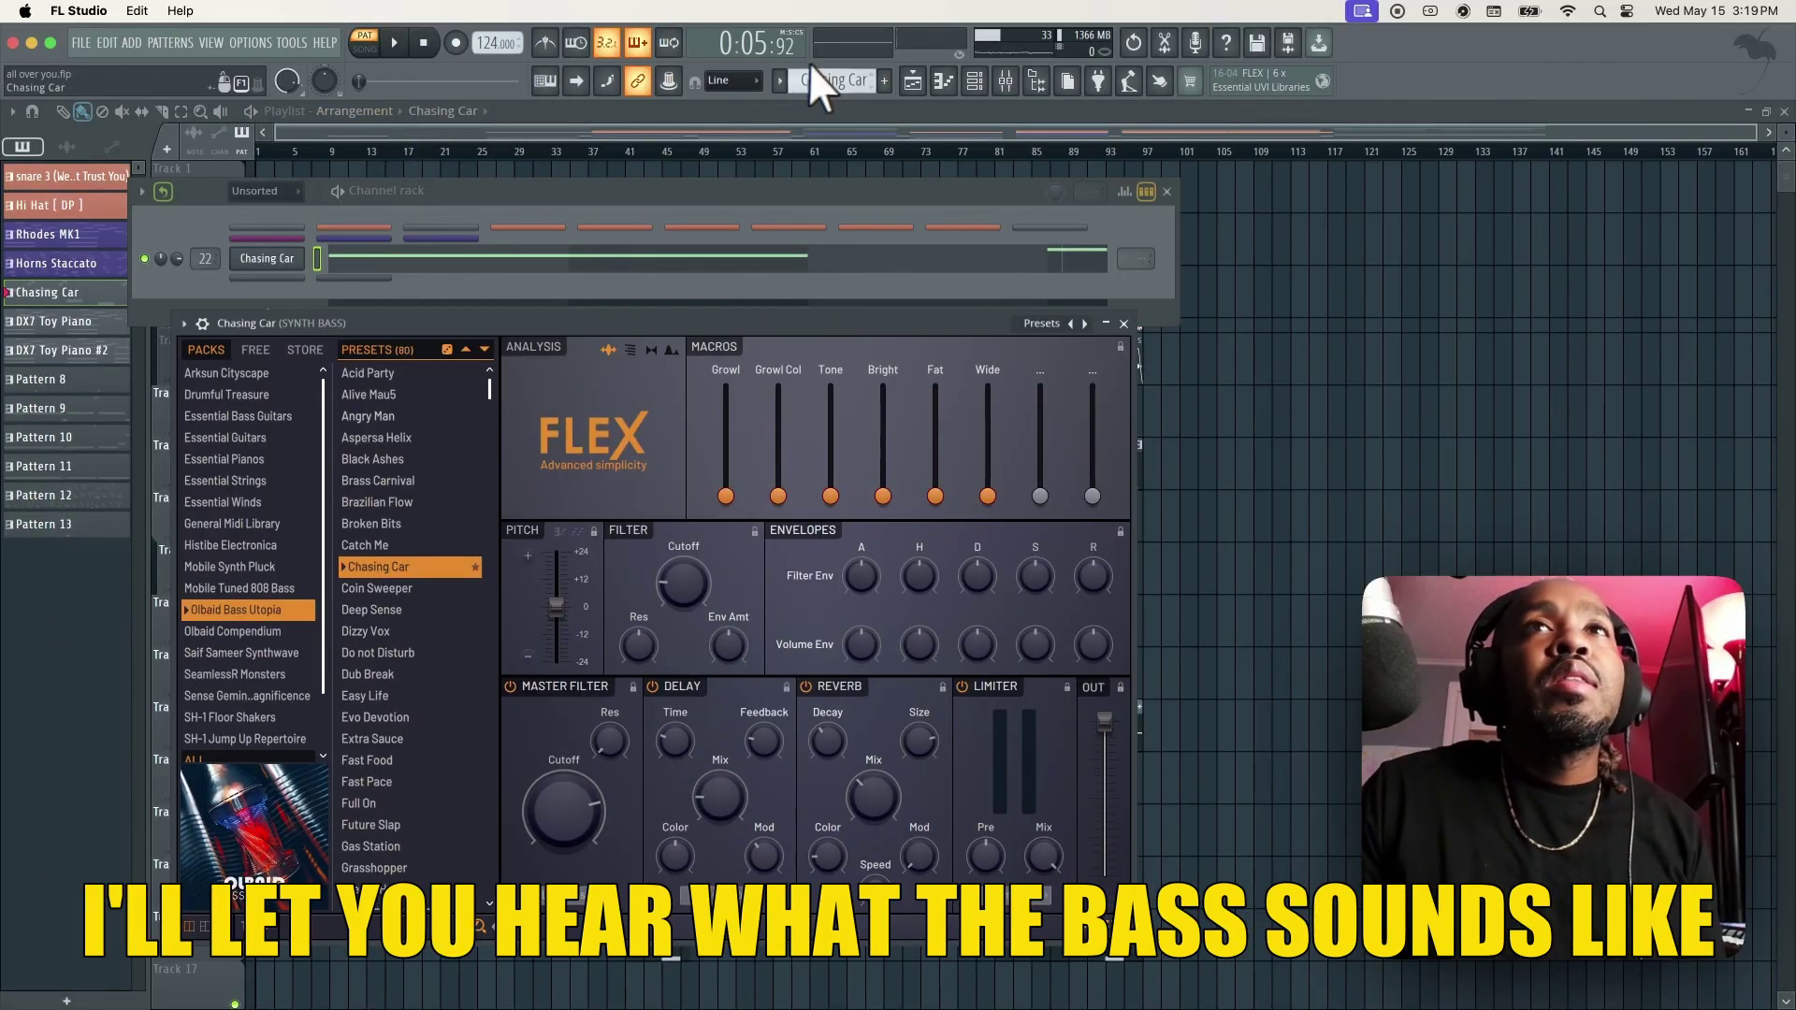
Play the Chasing Car bass pattern through and view its notes in the piano roll.
left_click(394, 43)
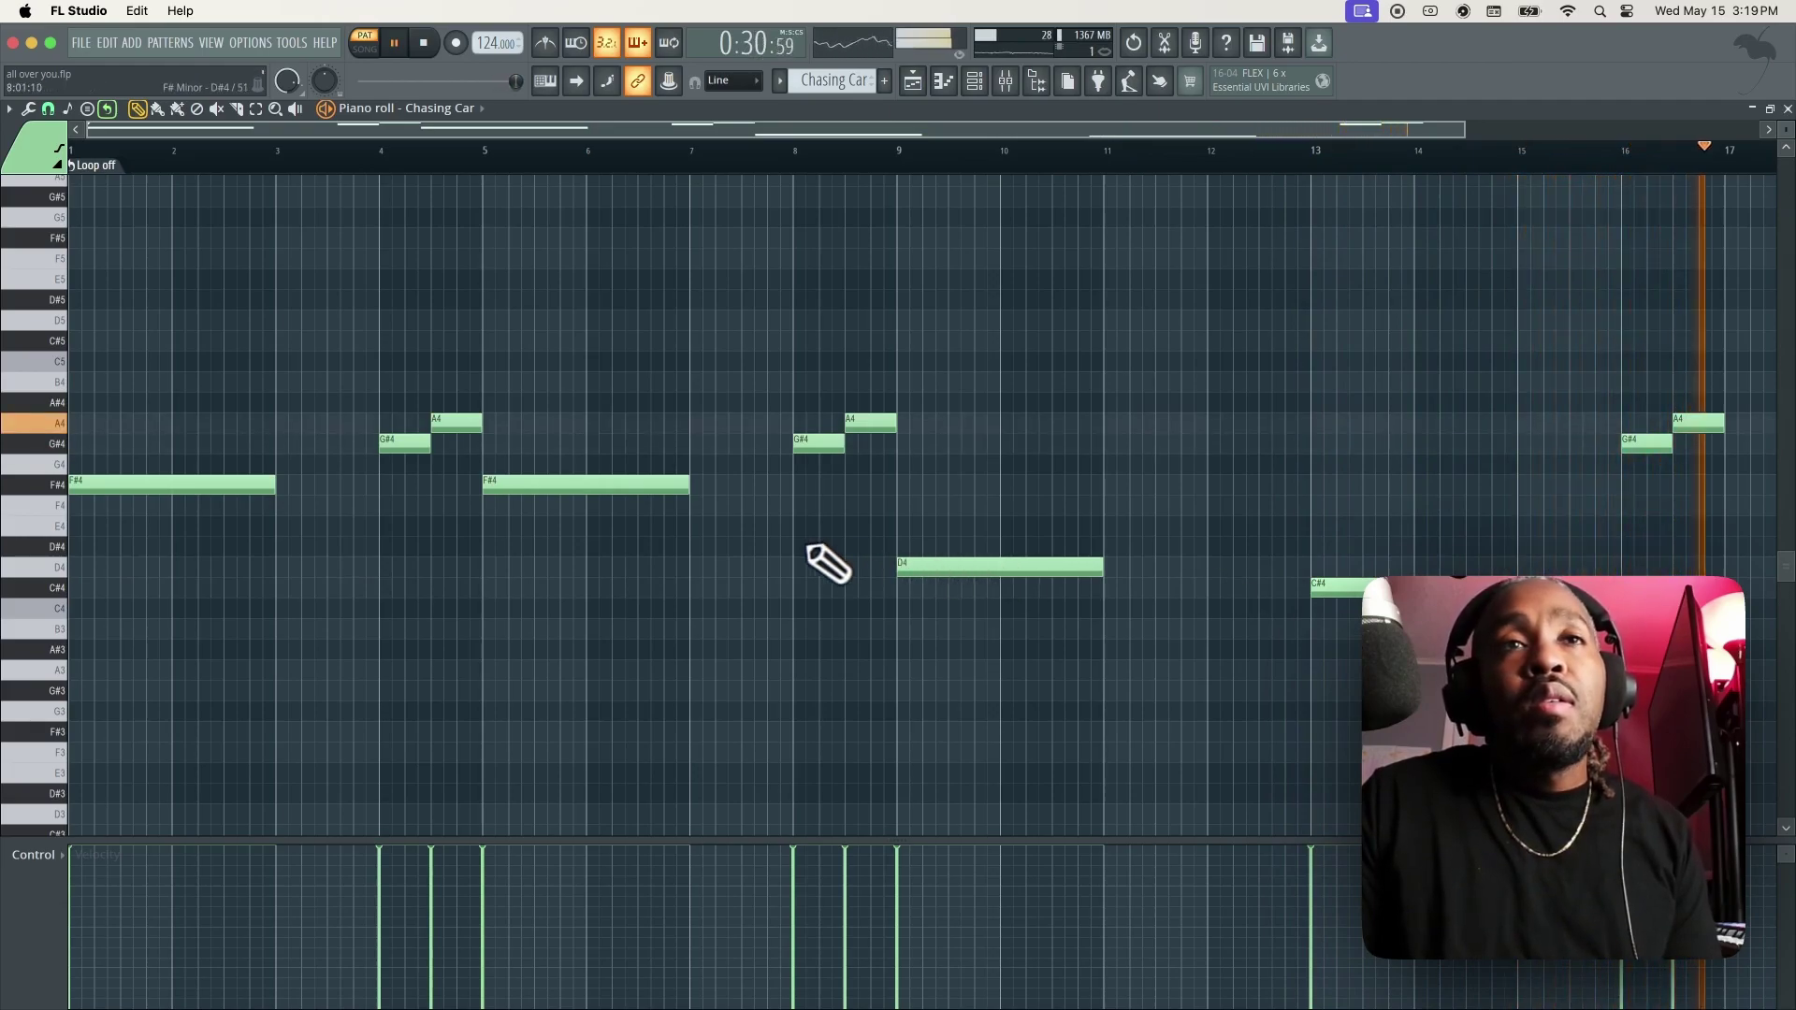
key("space")
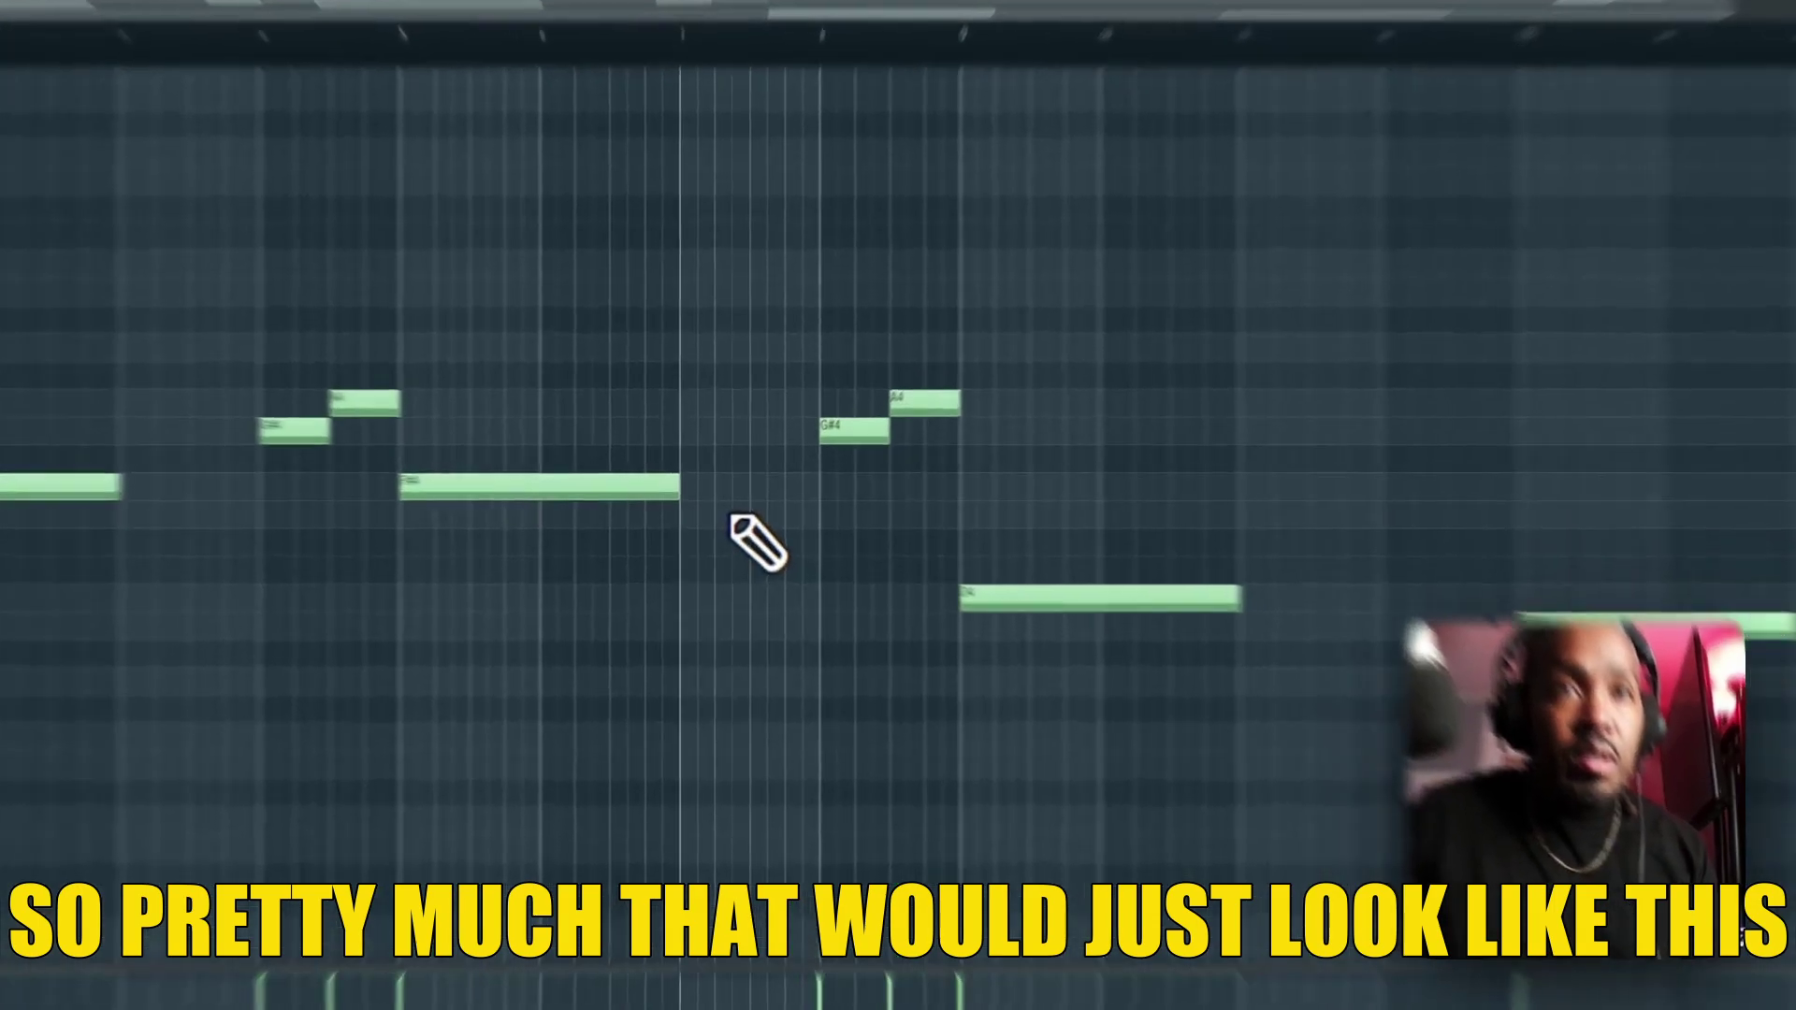
Place an F#4 note above the D4 note at bar 9 of the Chasing Car bass and lower it four semitones to D4.
left_click_drag(726, 519, 634, 484)
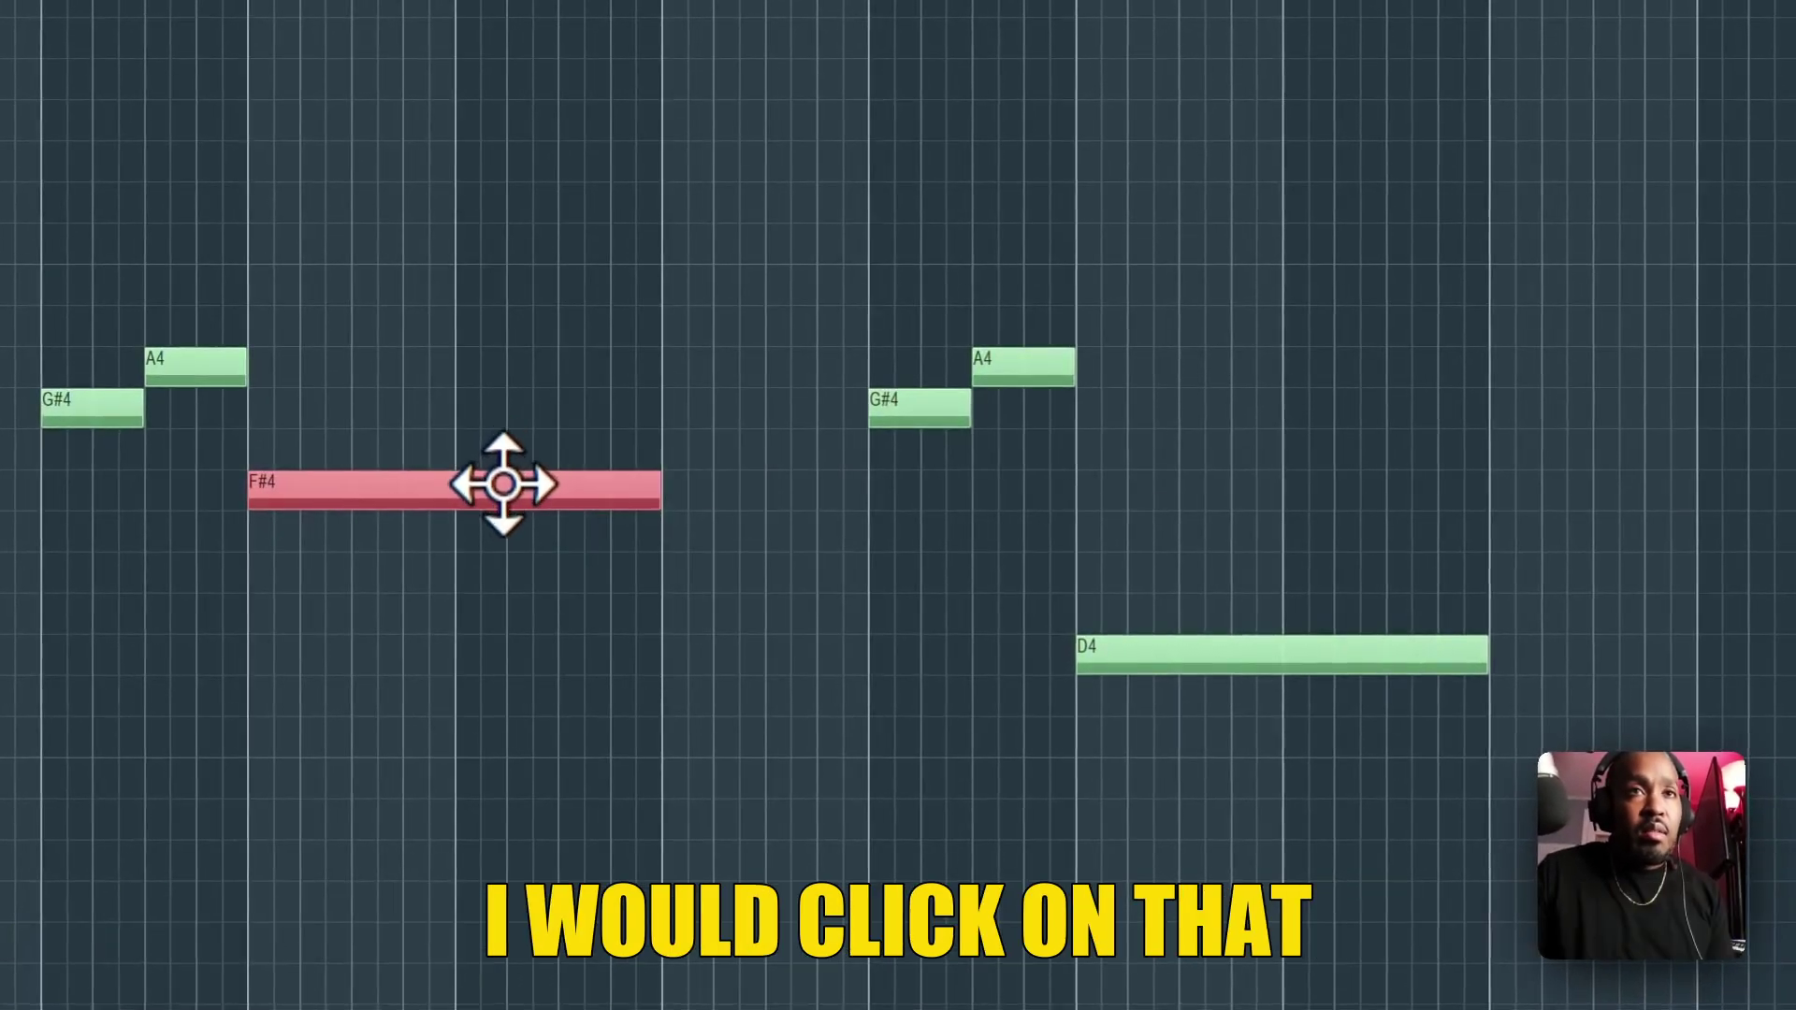
left_click(1091, 489)
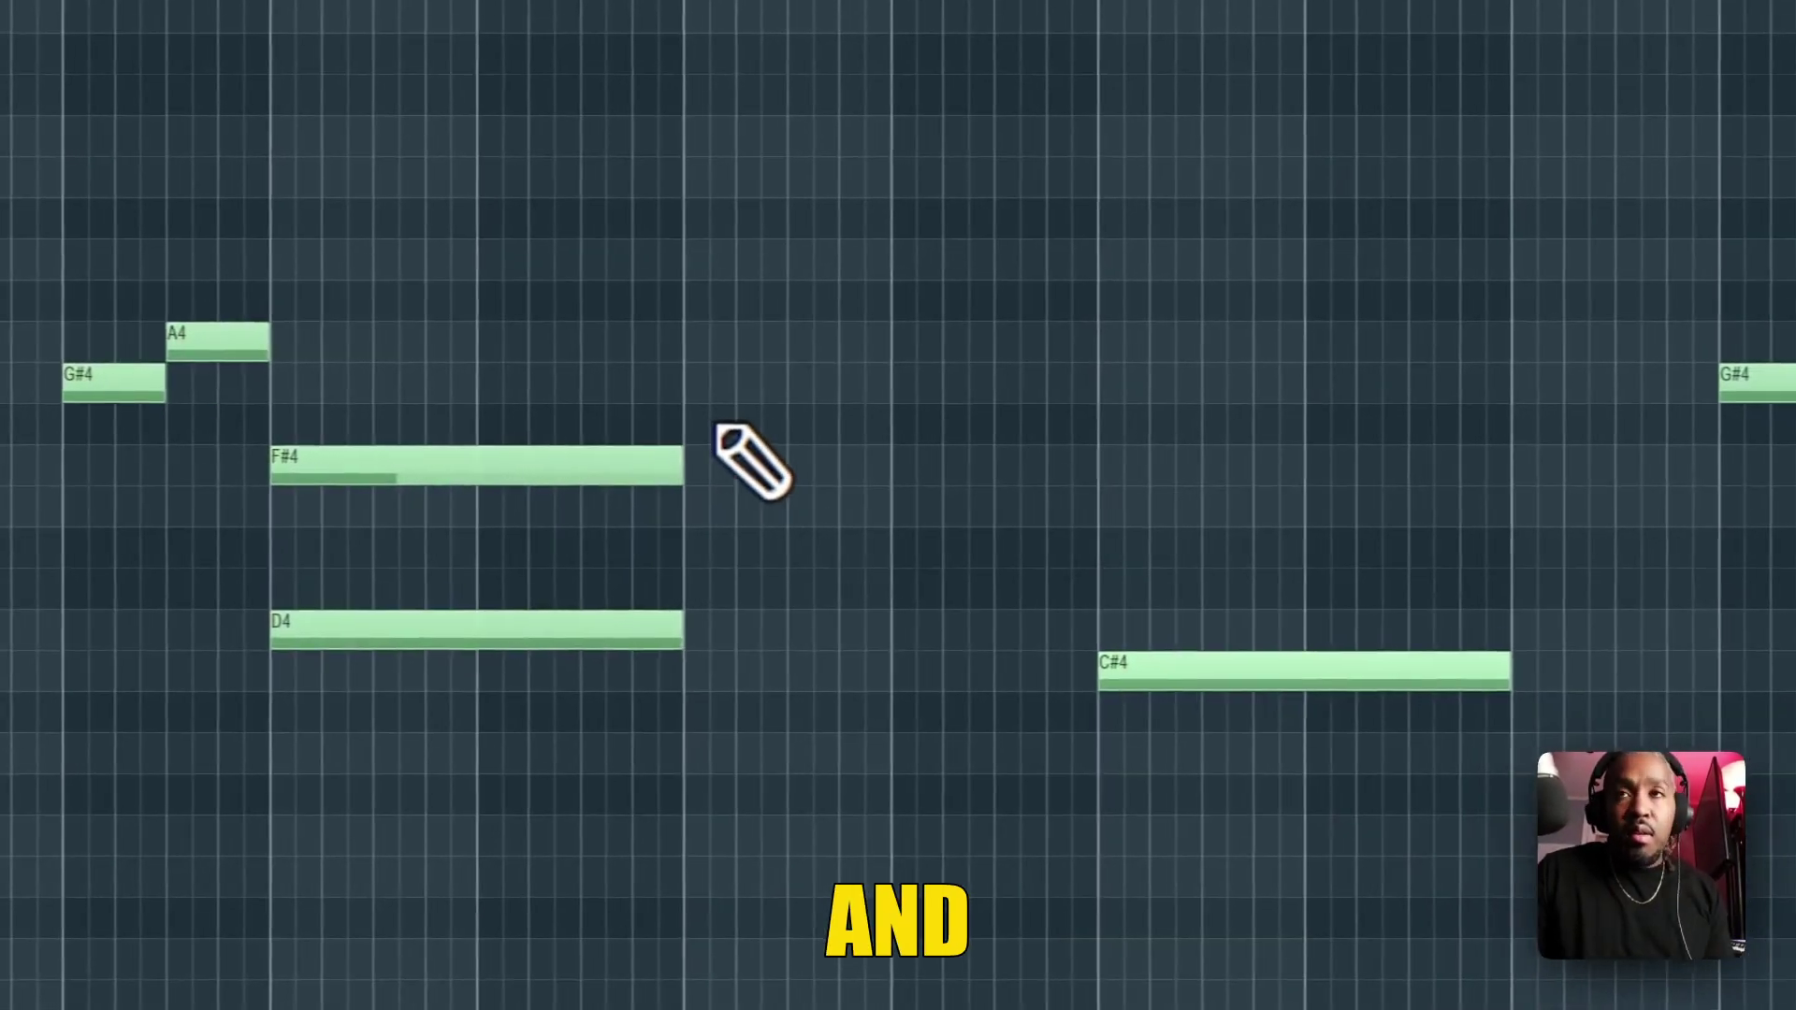
left_click(608, 475, "ctrl")
key("shift+Down")
key("shift+Down")
key("shift+Down")
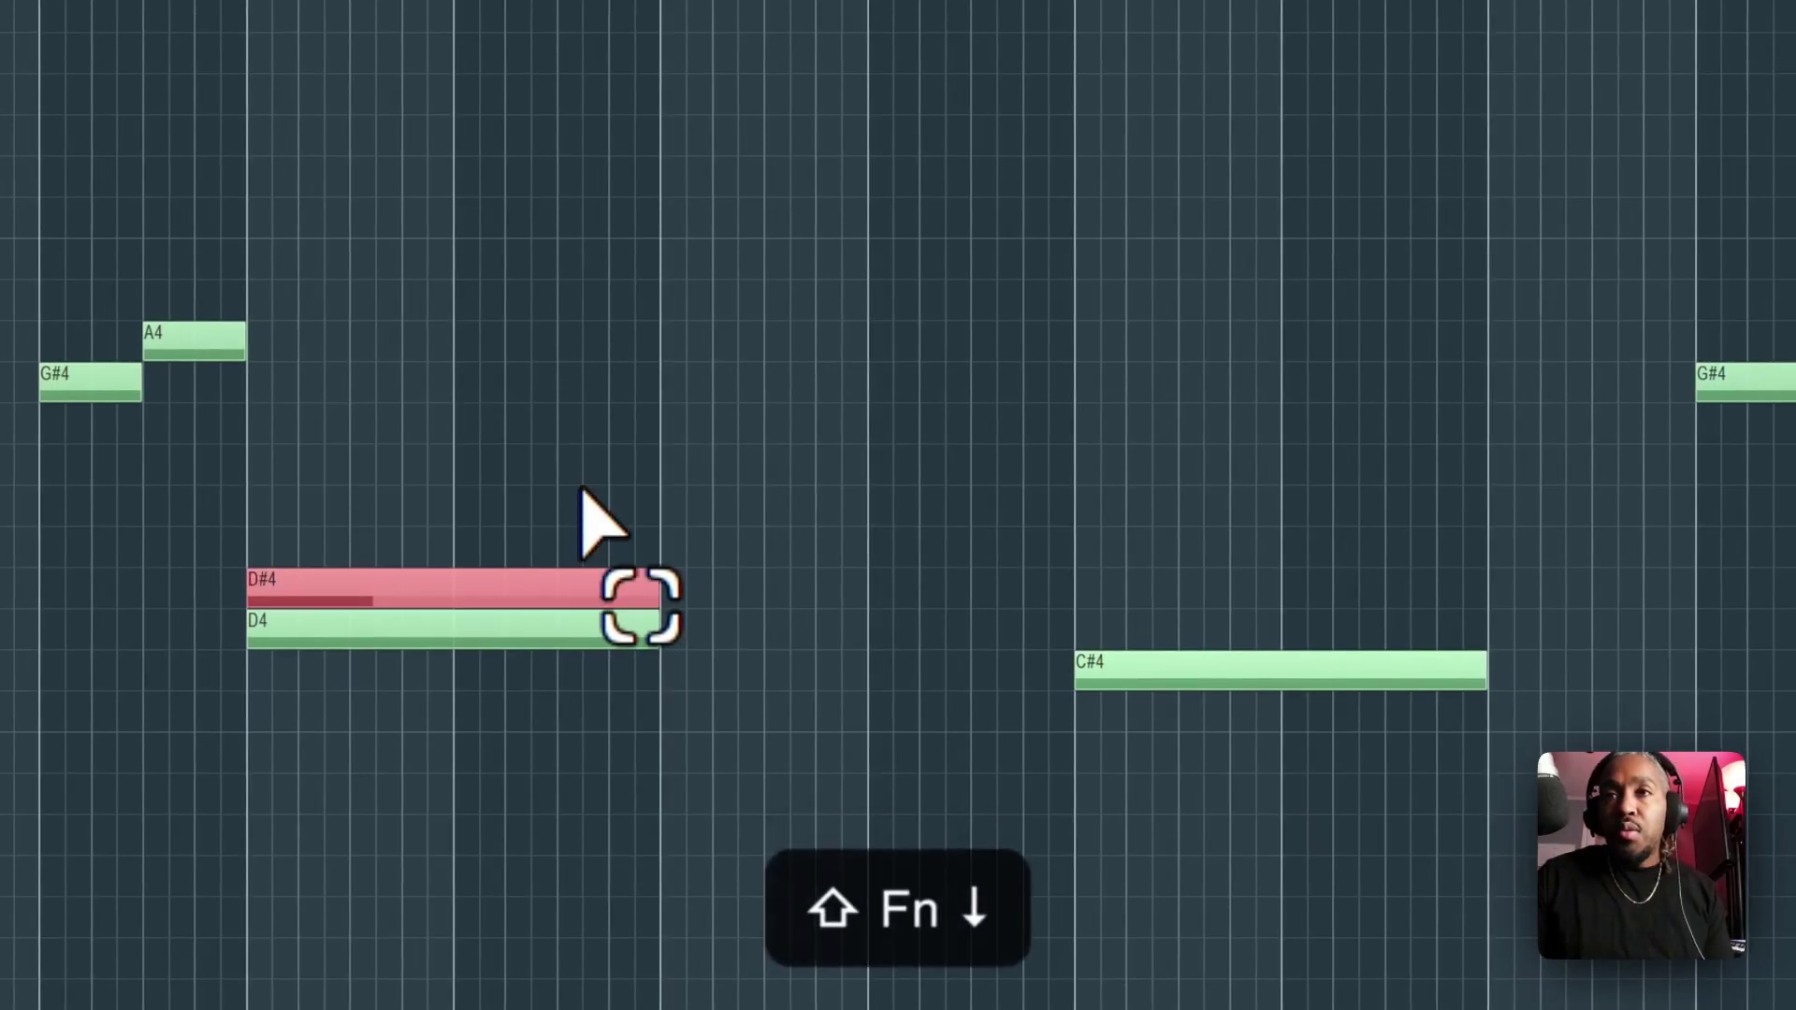
key("shift+Down")
Move the D4 note over to bar 13 and lower it one semitone to match the C#4 note.
left_click_drag(598, 629, 1156, 597)
left_click_drag(1219, 625, 1394, 666)
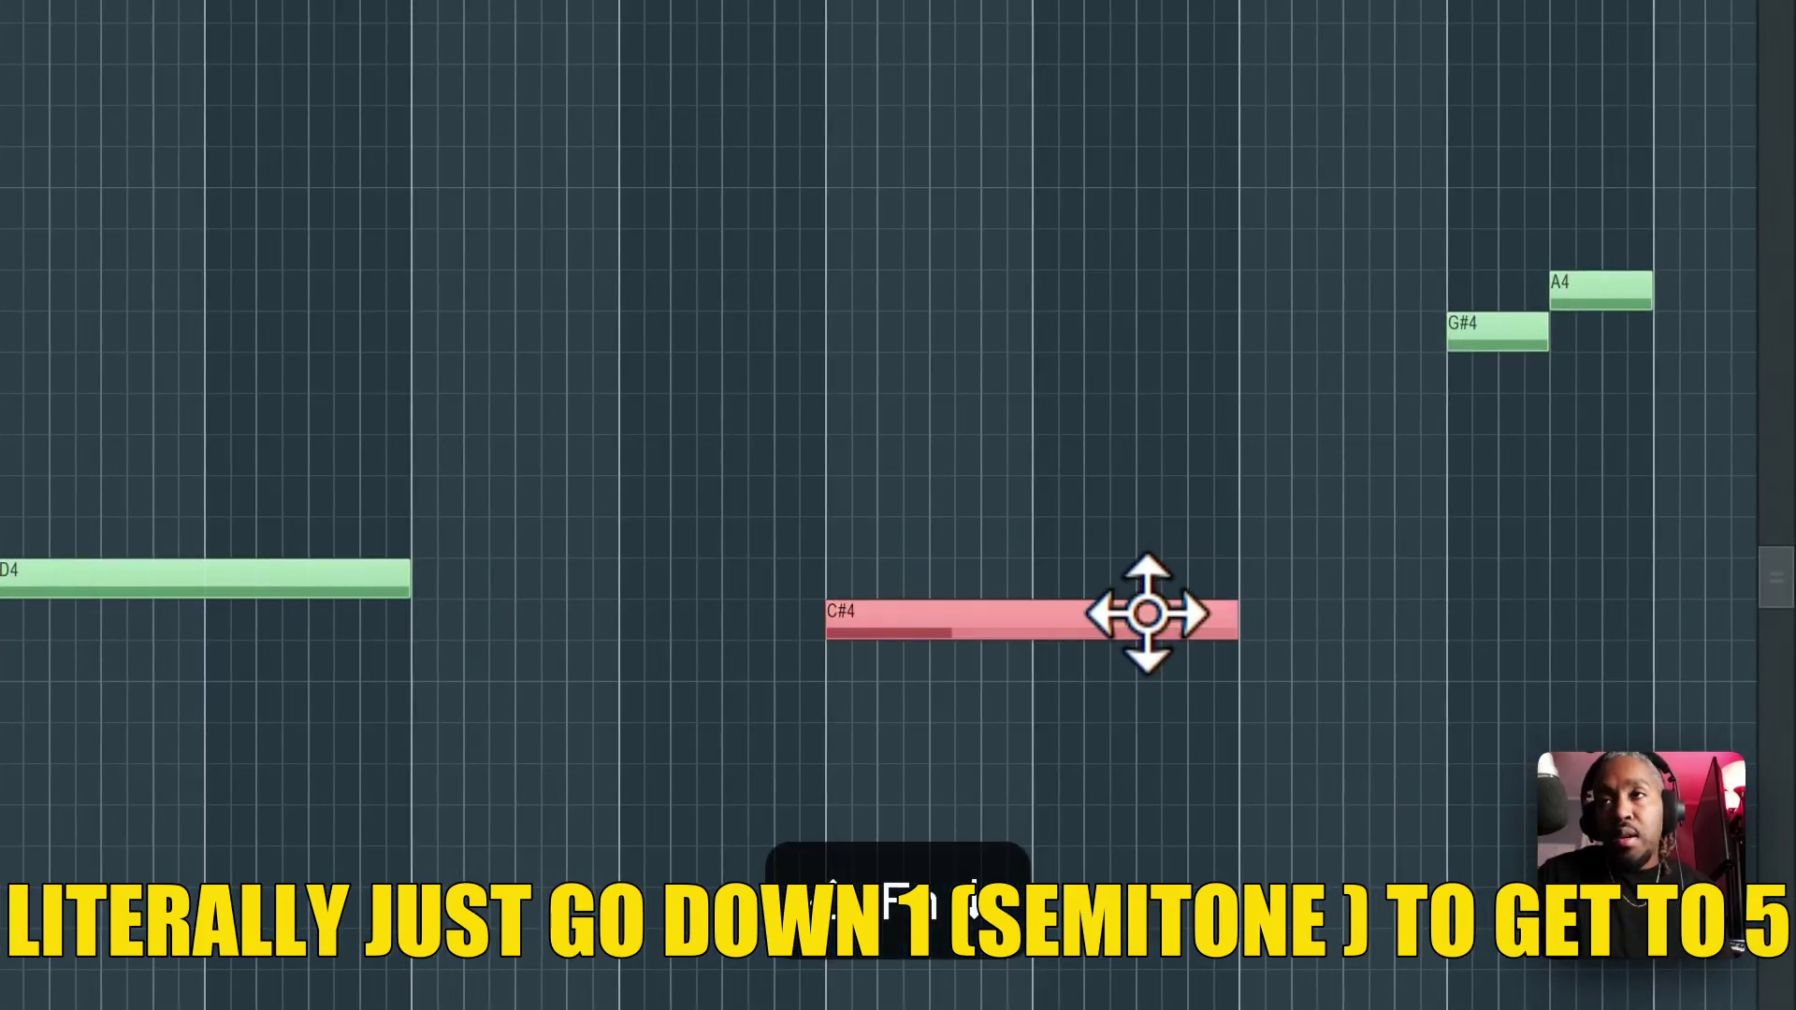
left_click_drag(976, 618, 996, 612)
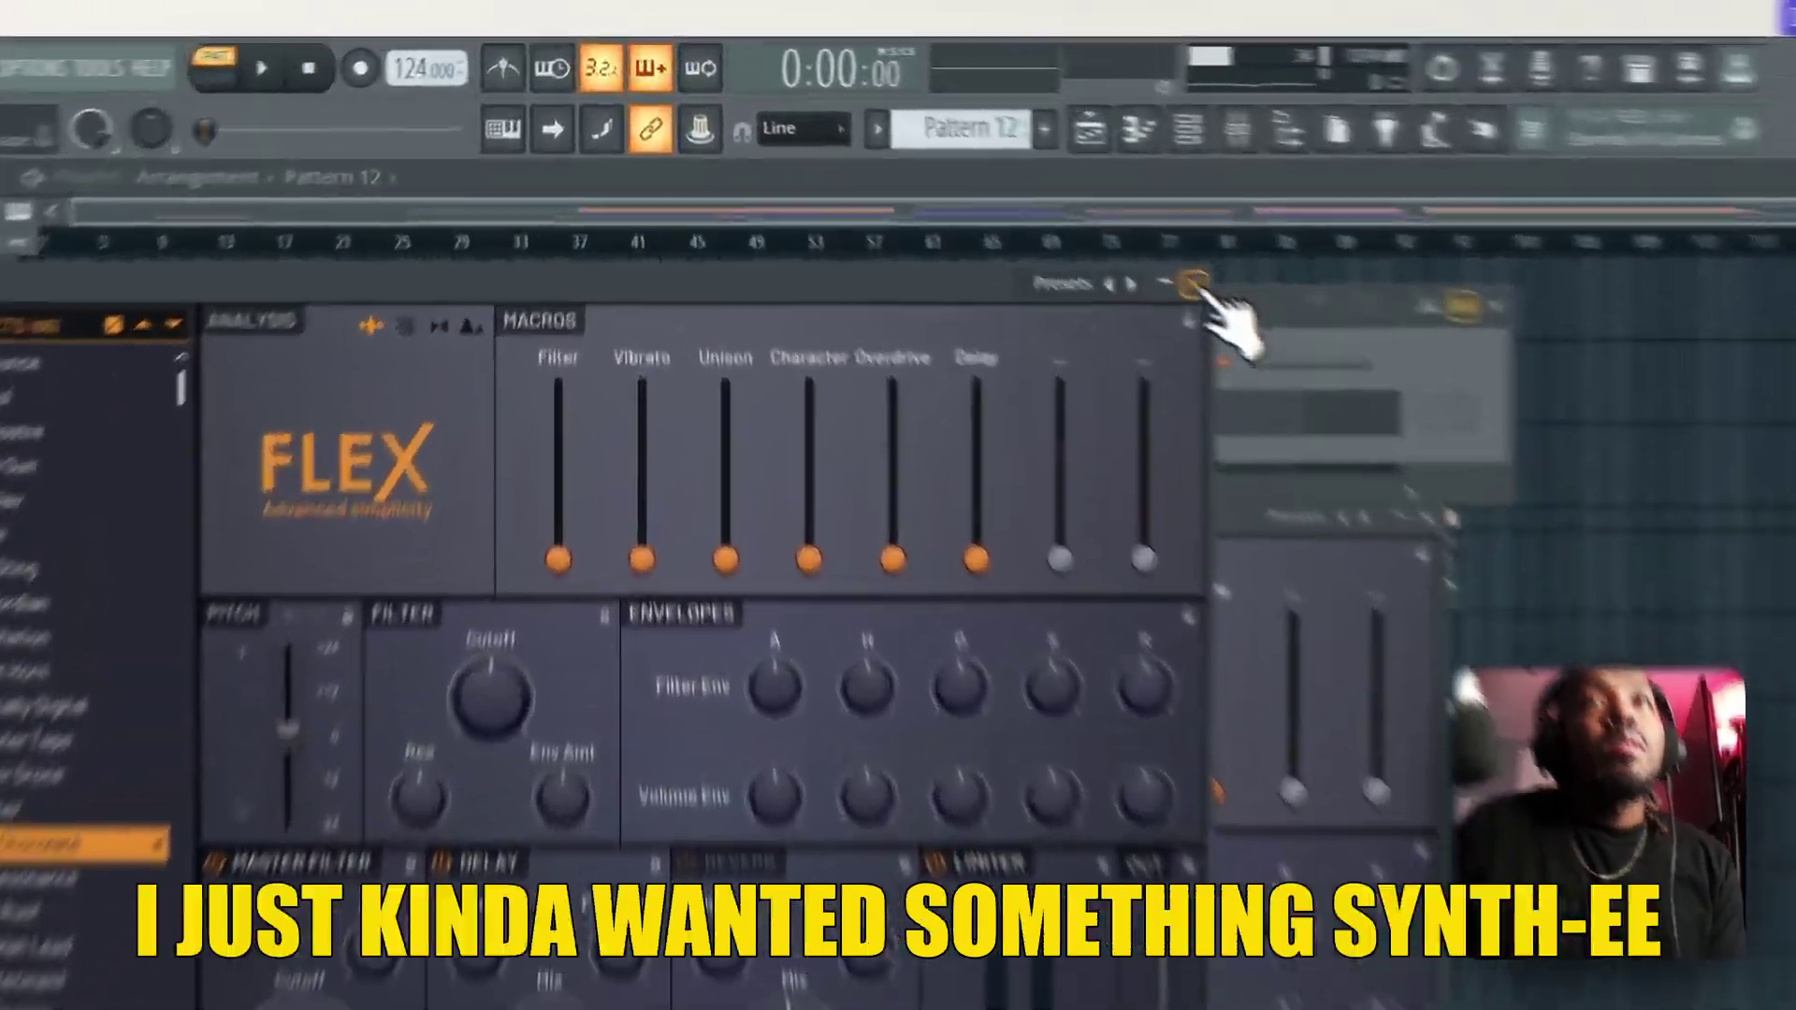
Close the Pattern 12 instrument, open the Dark Chocolate notes in the piano roll and play them.
left_click(978, 178)
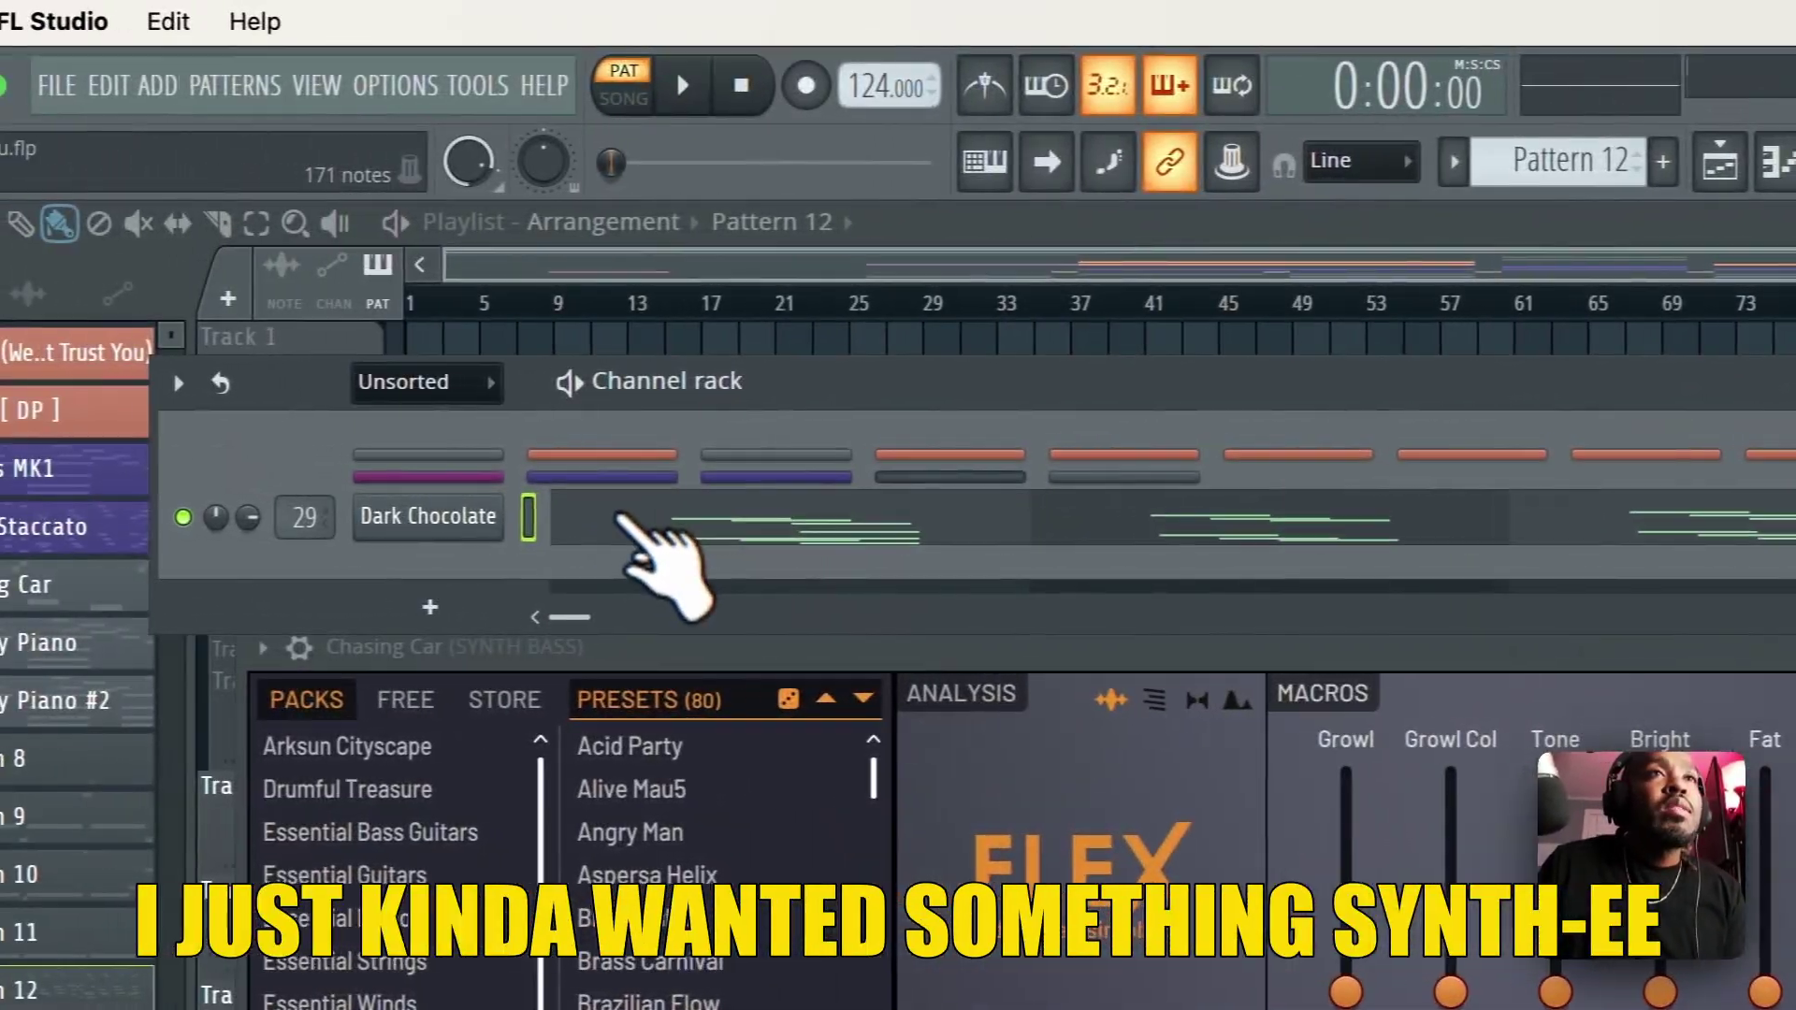
left_click(627, 519)
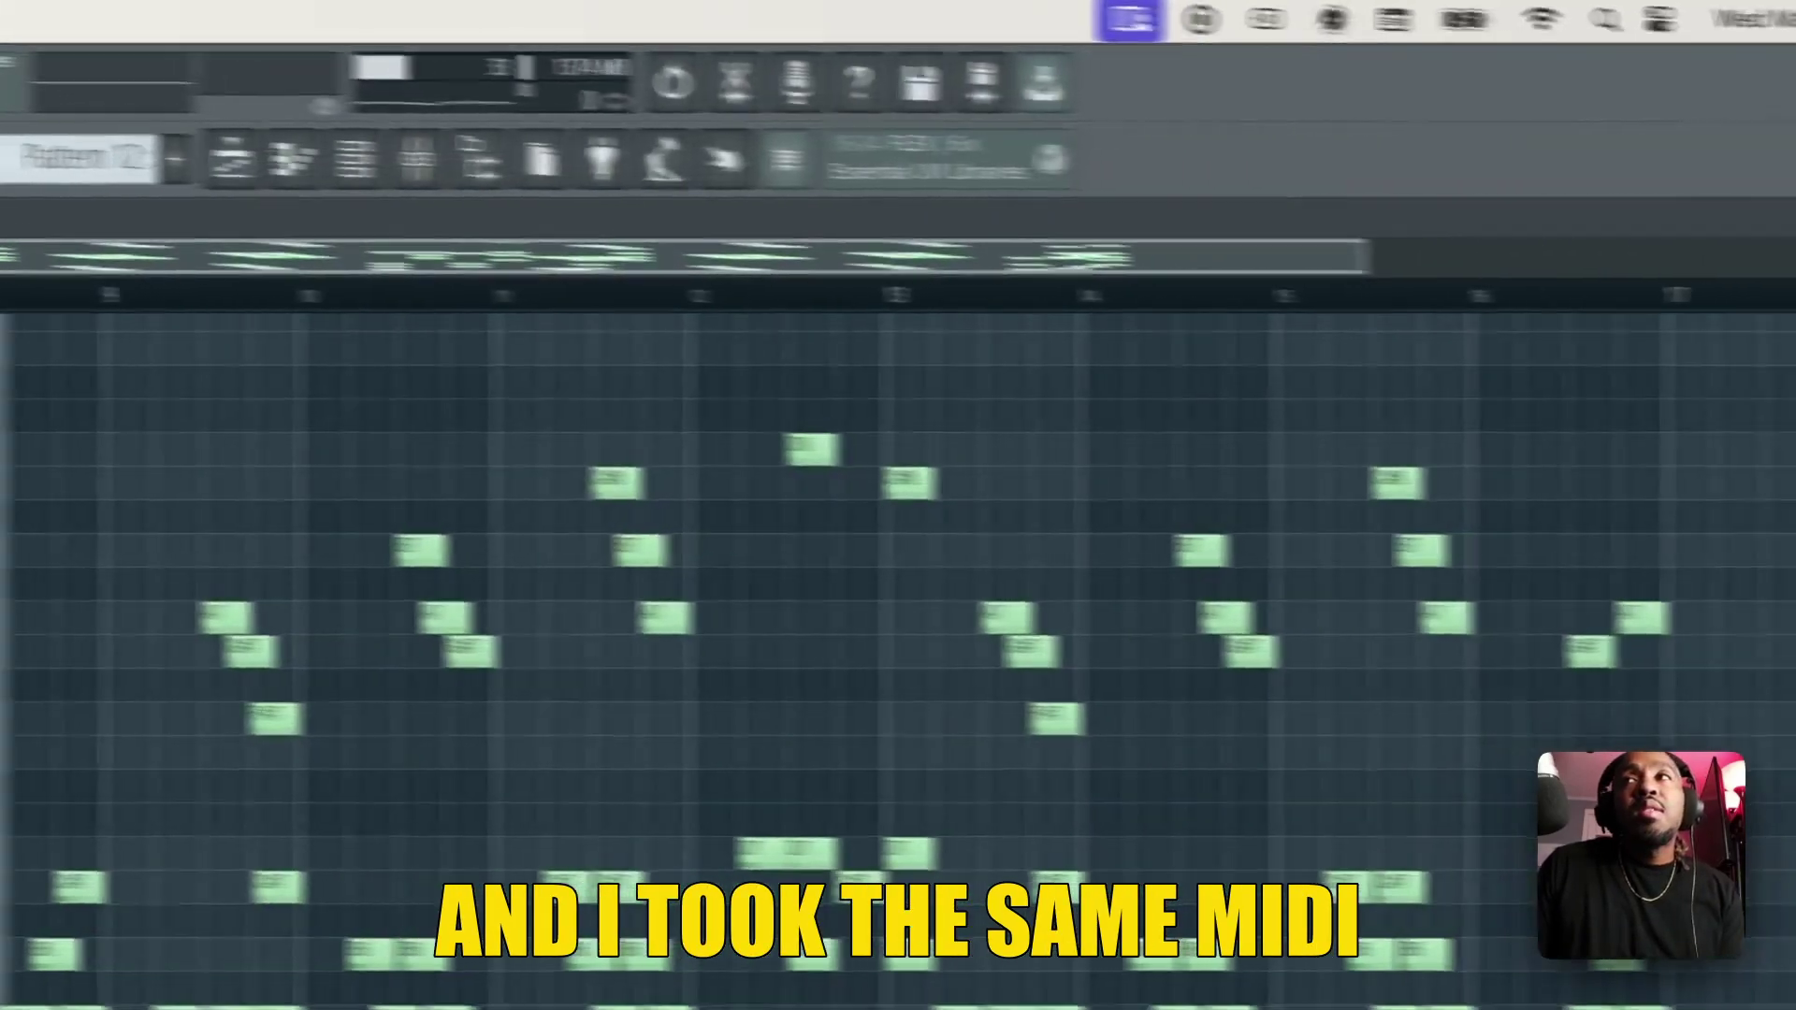
scroll(1769, 598, "down", 2)
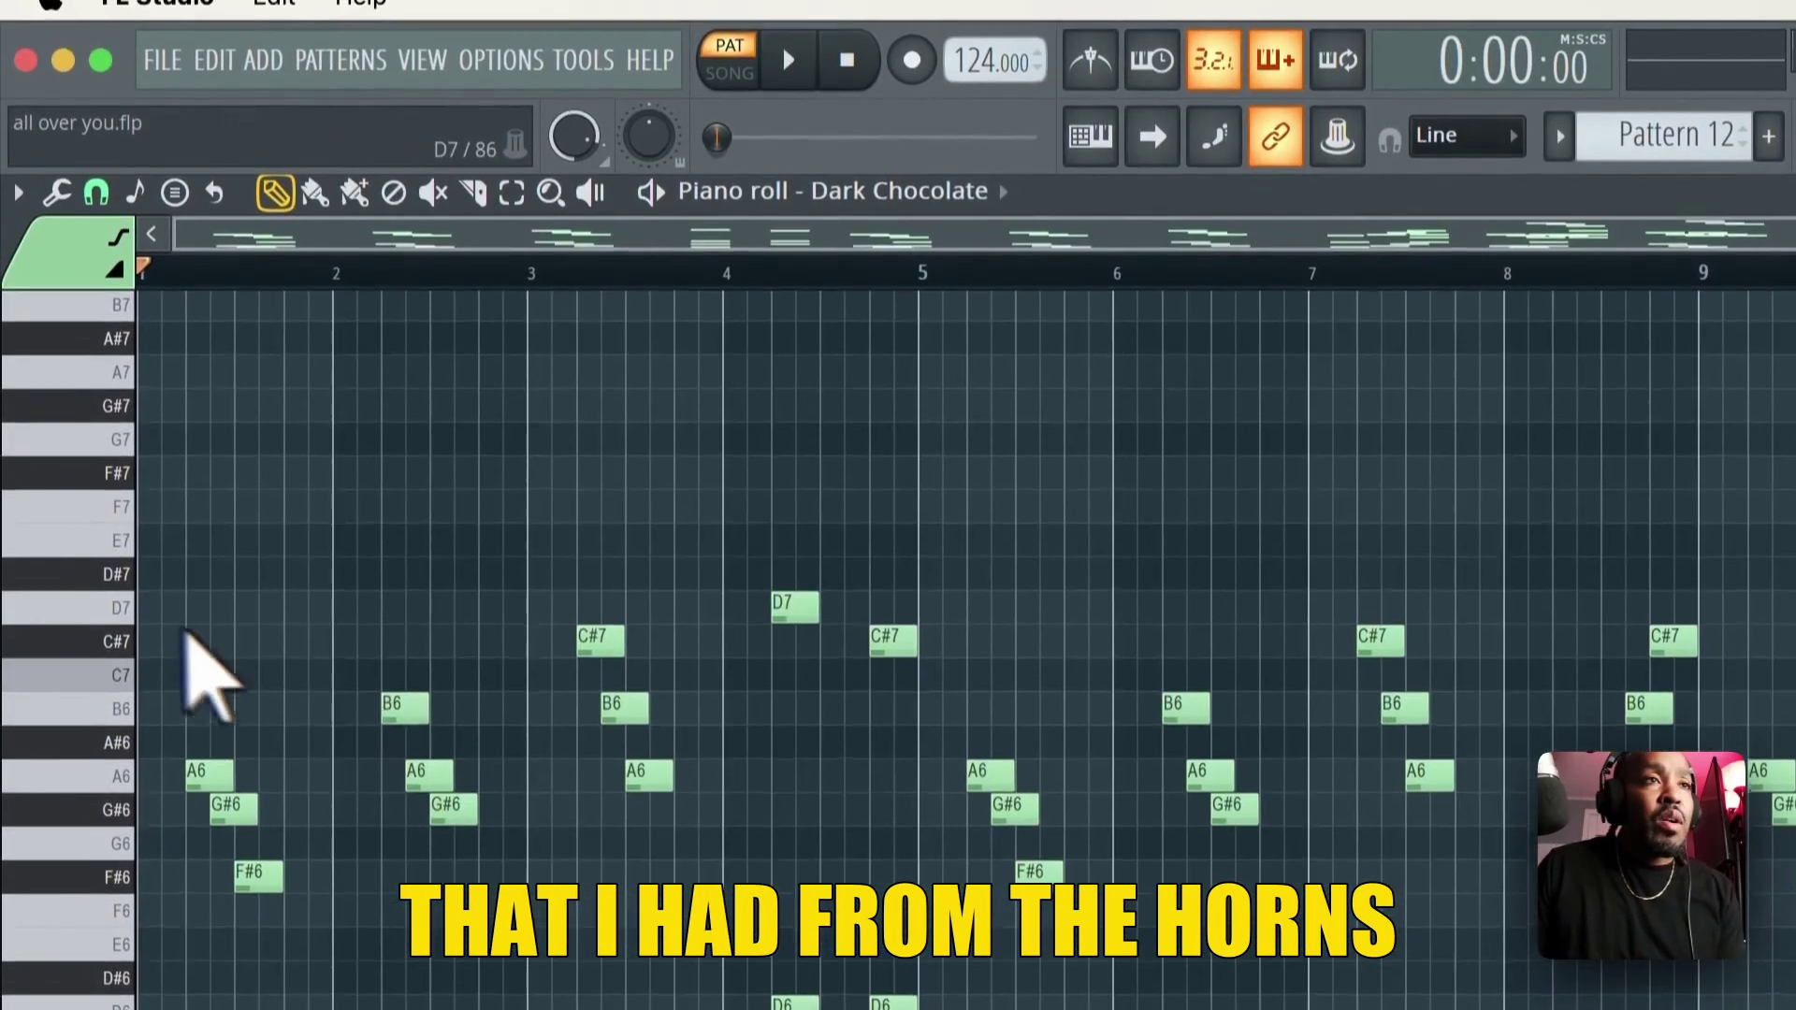
key("space")
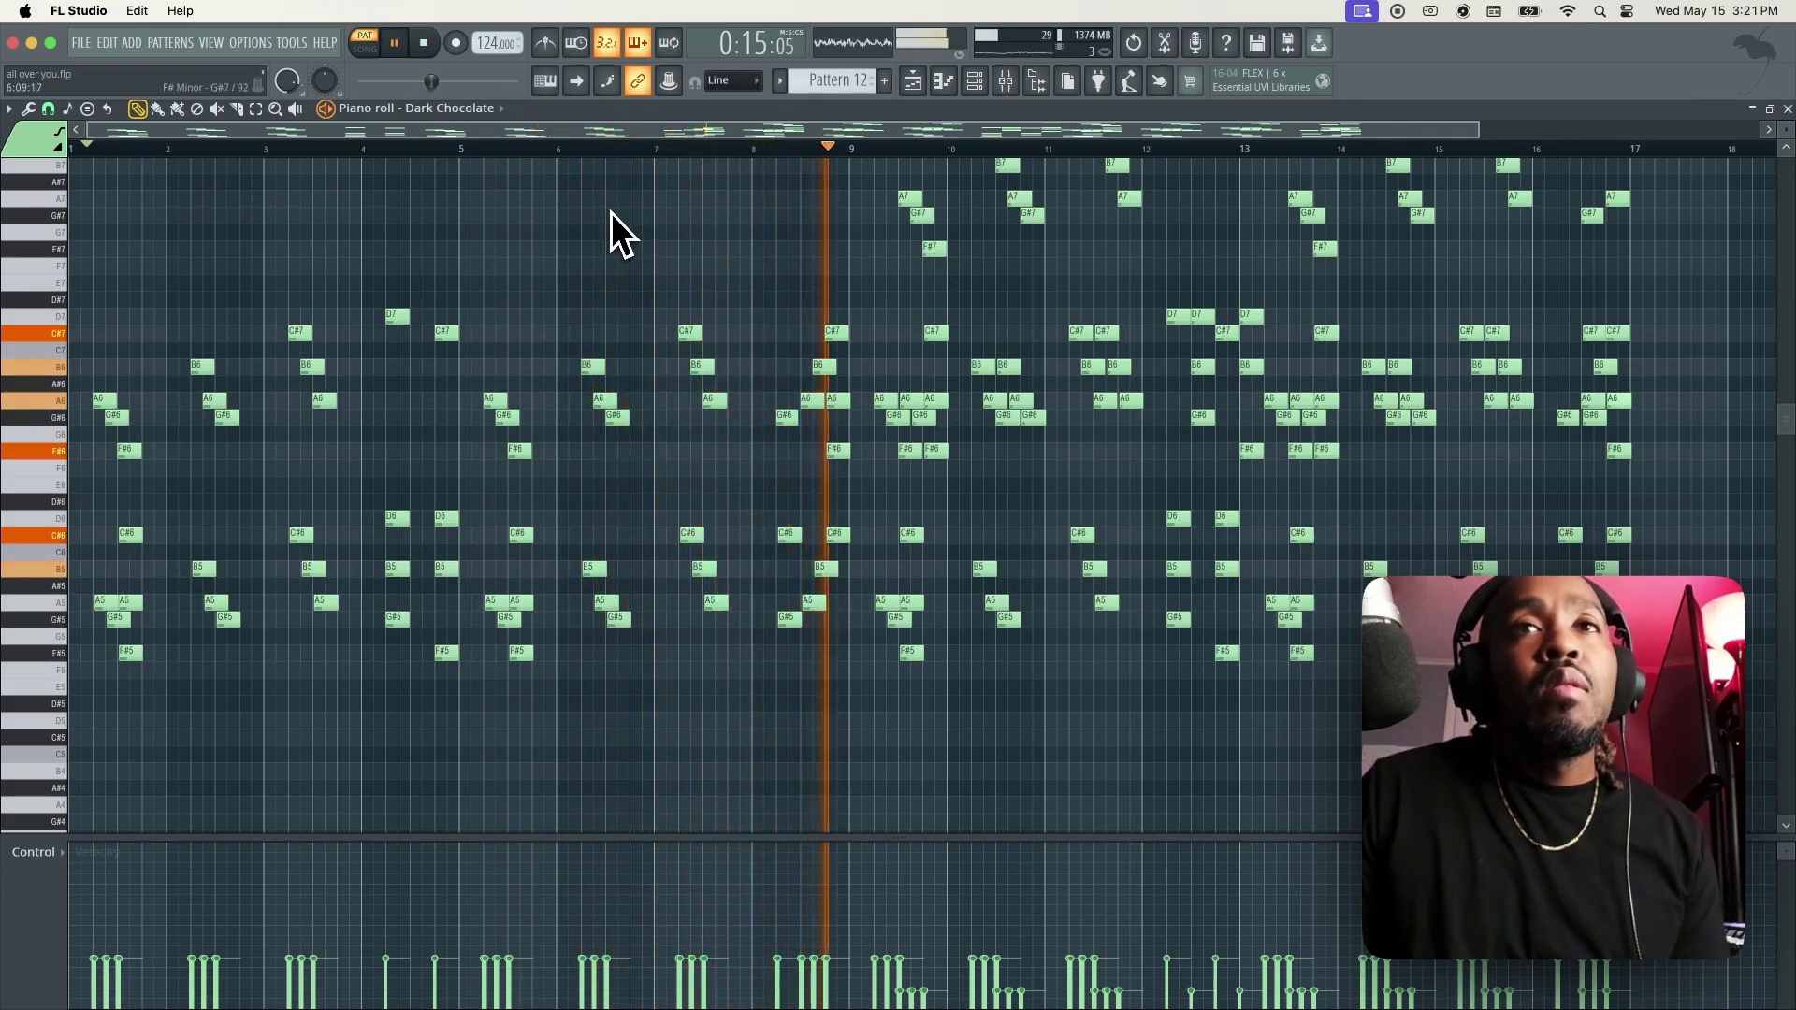
key("space")
Duplicate the first eight bars of Dark Chocolate notes, raising the copy one octave and shifting it one beat later.
mouse_move(90, 261)
left_mouse_down()
mouse_move(141, 667)
mouse_move(698, 773)
mouse_move(802, 760)
left_mouse_up()
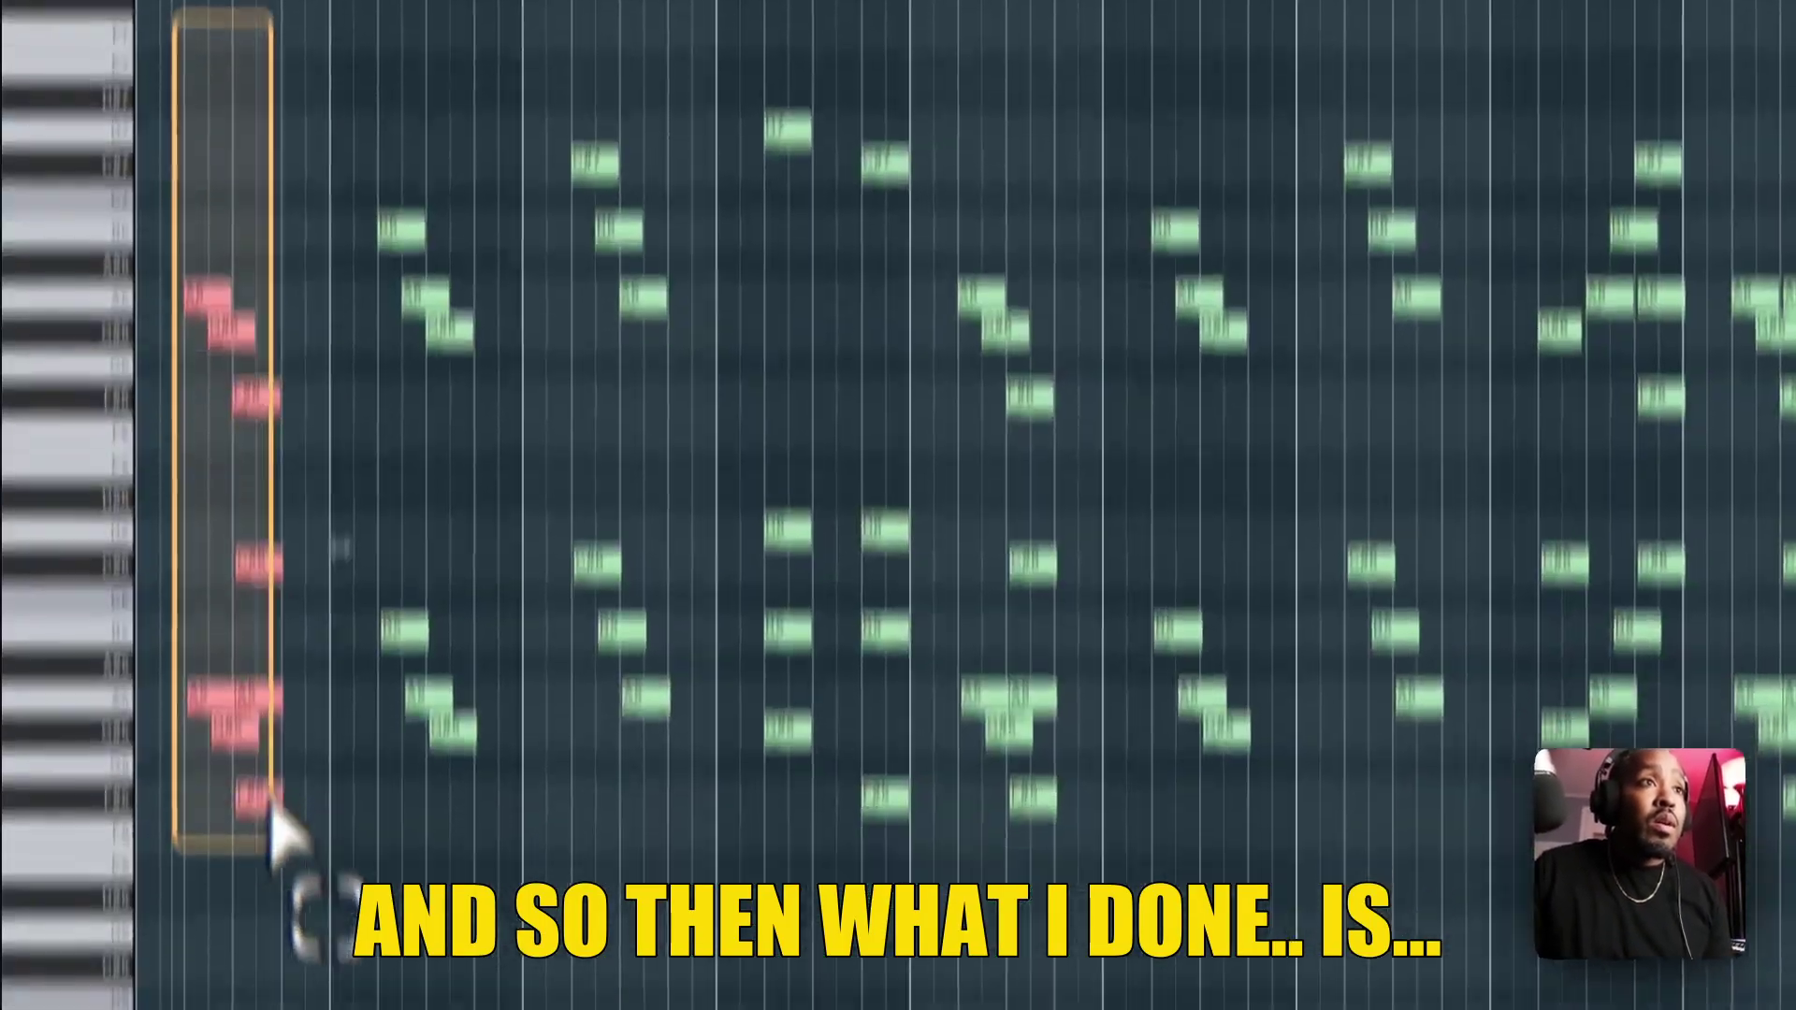
left_click_drag(1284, 629, 1342, 601)
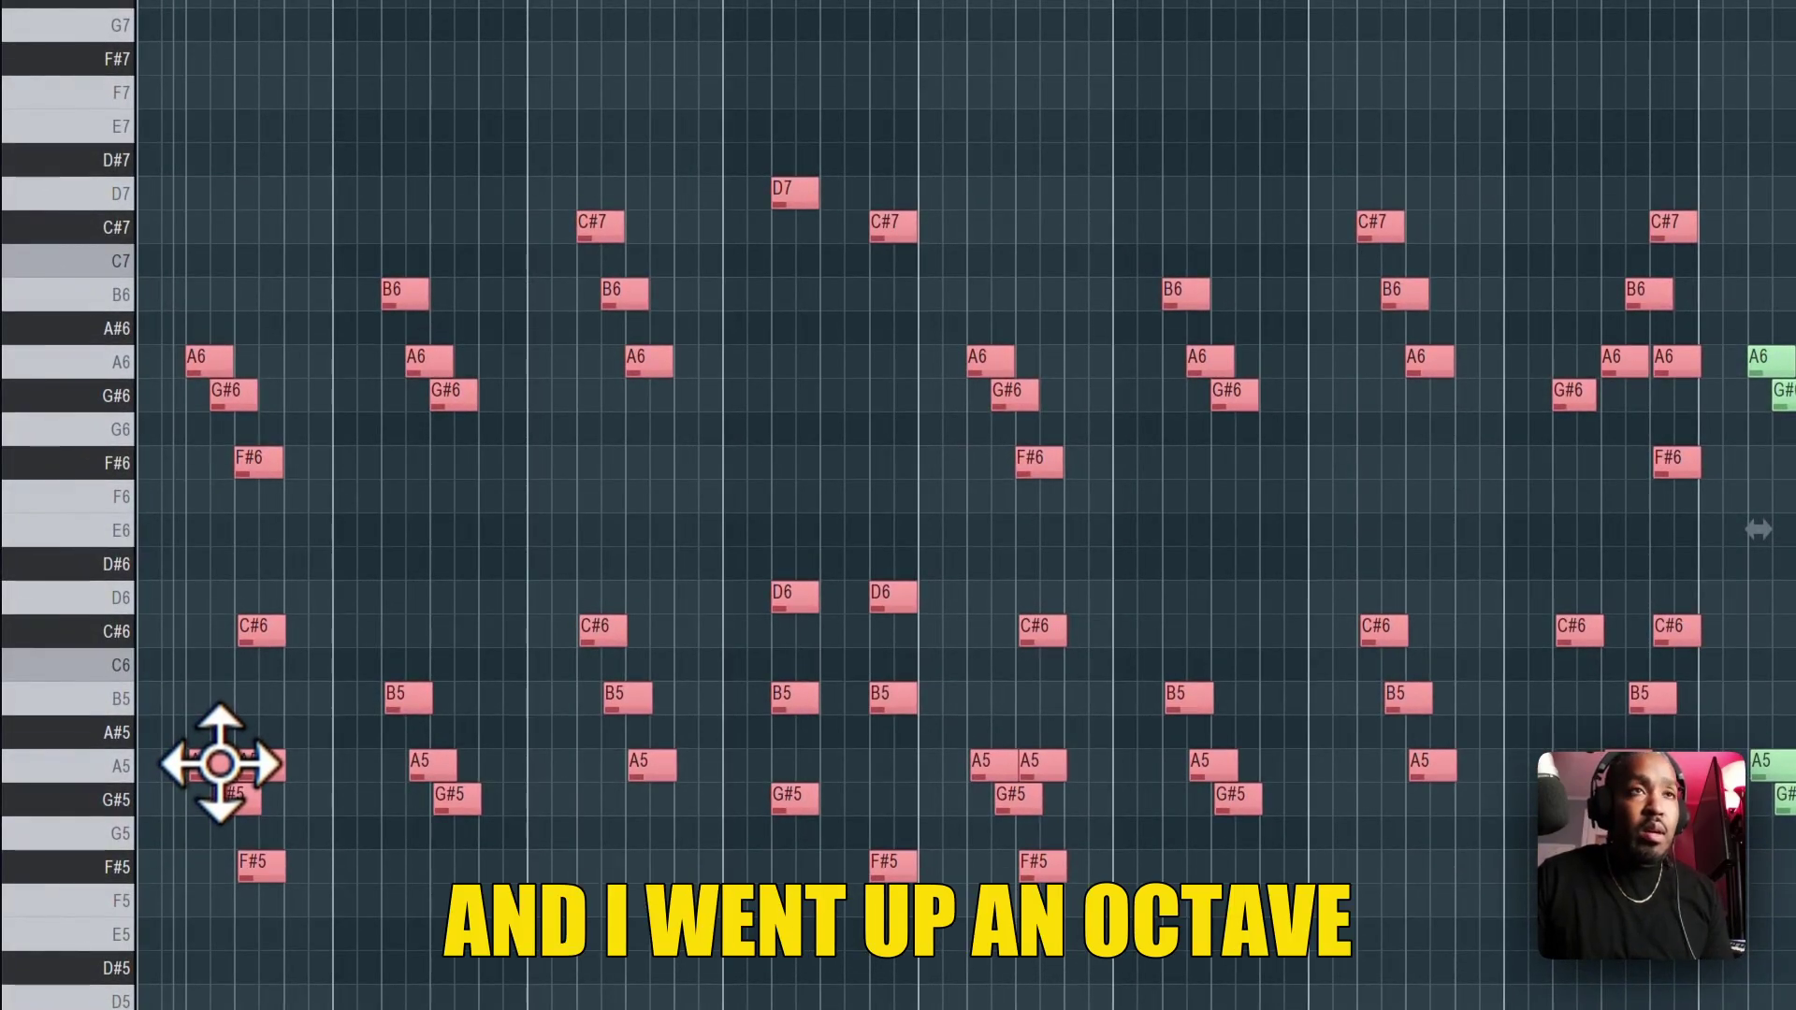
key("super+Up")
left_click_drag(208, 181, 257, 190)
Play the Dark Chocolate pattern to hear the original notes together with the shifted octave layer.
key("space")
key("space")
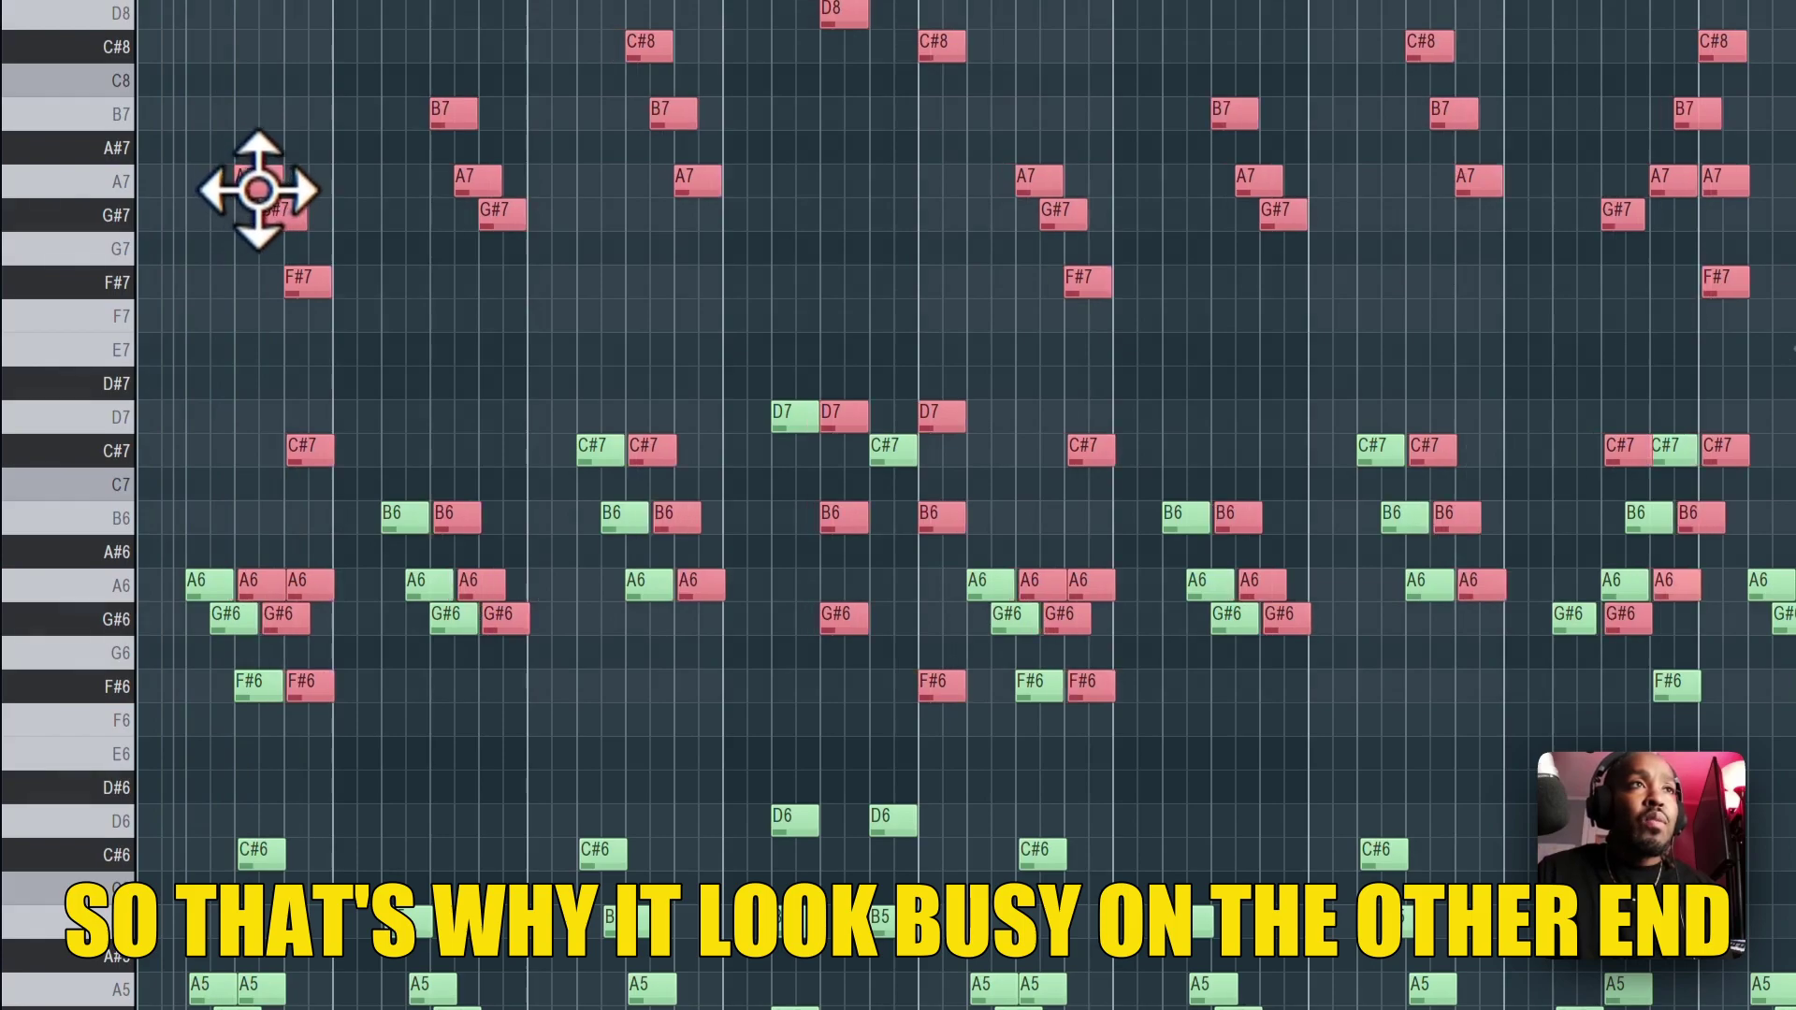
key("space")
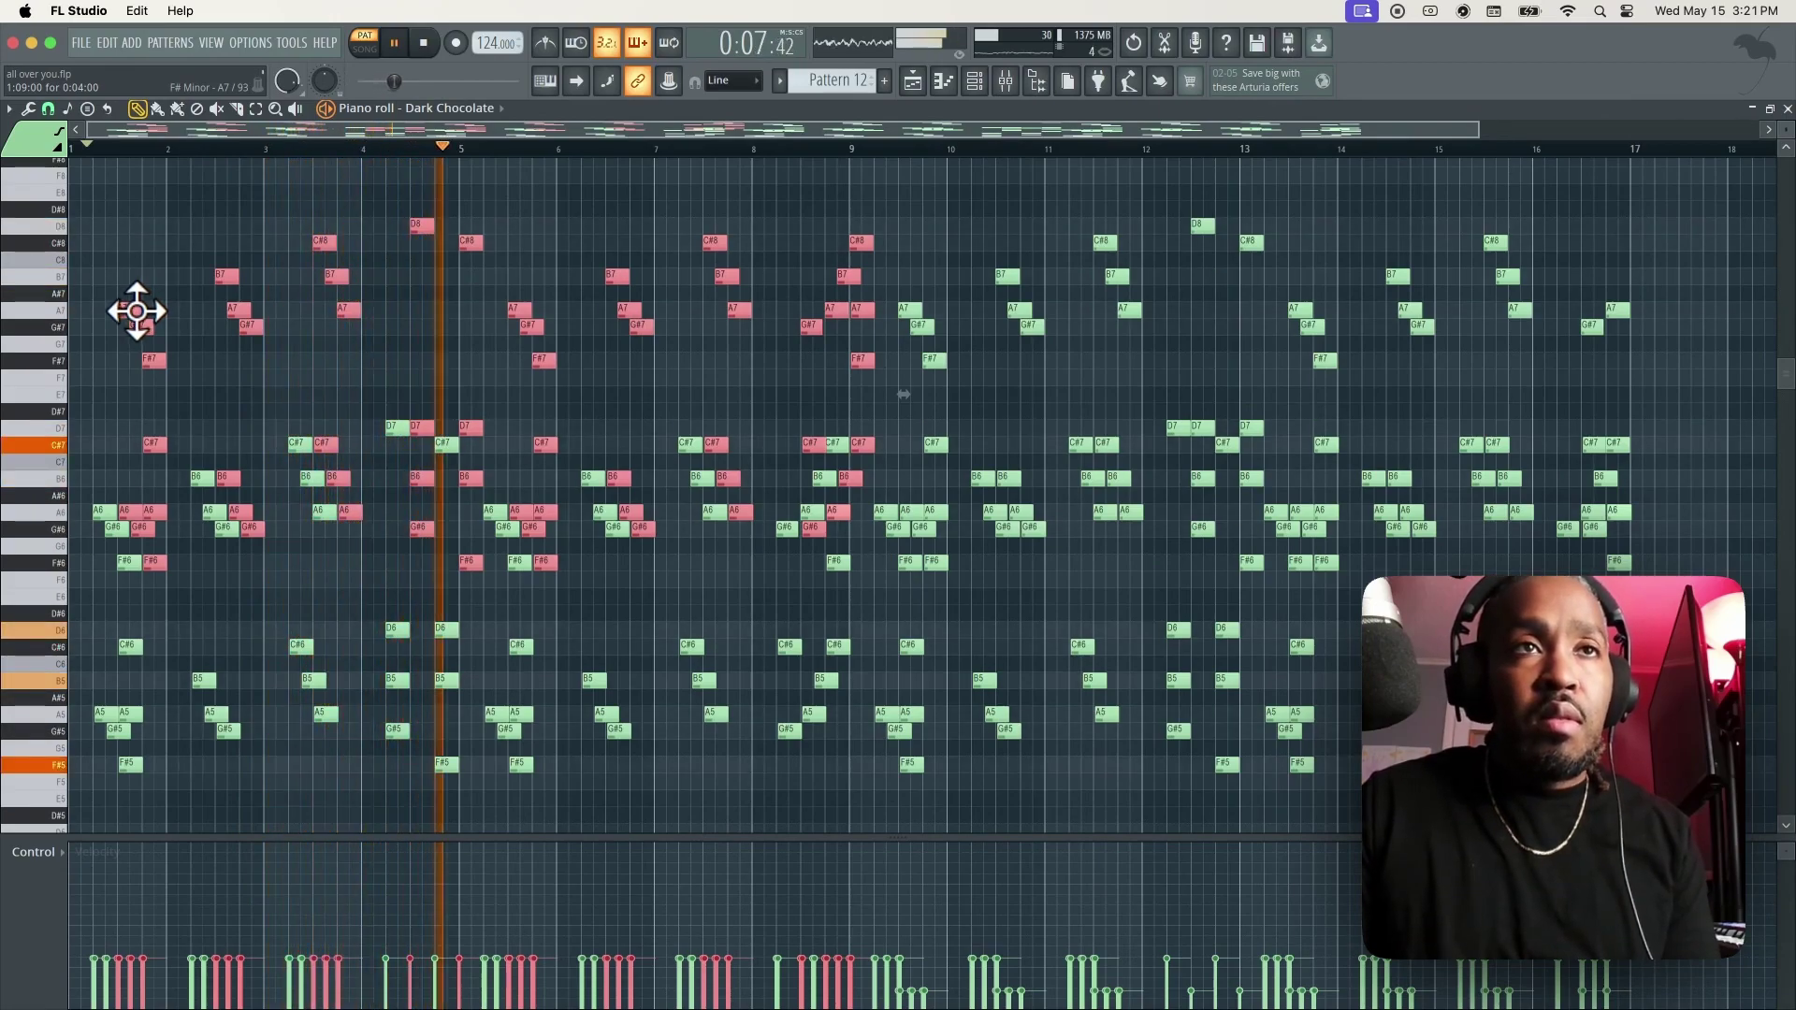
key("space")
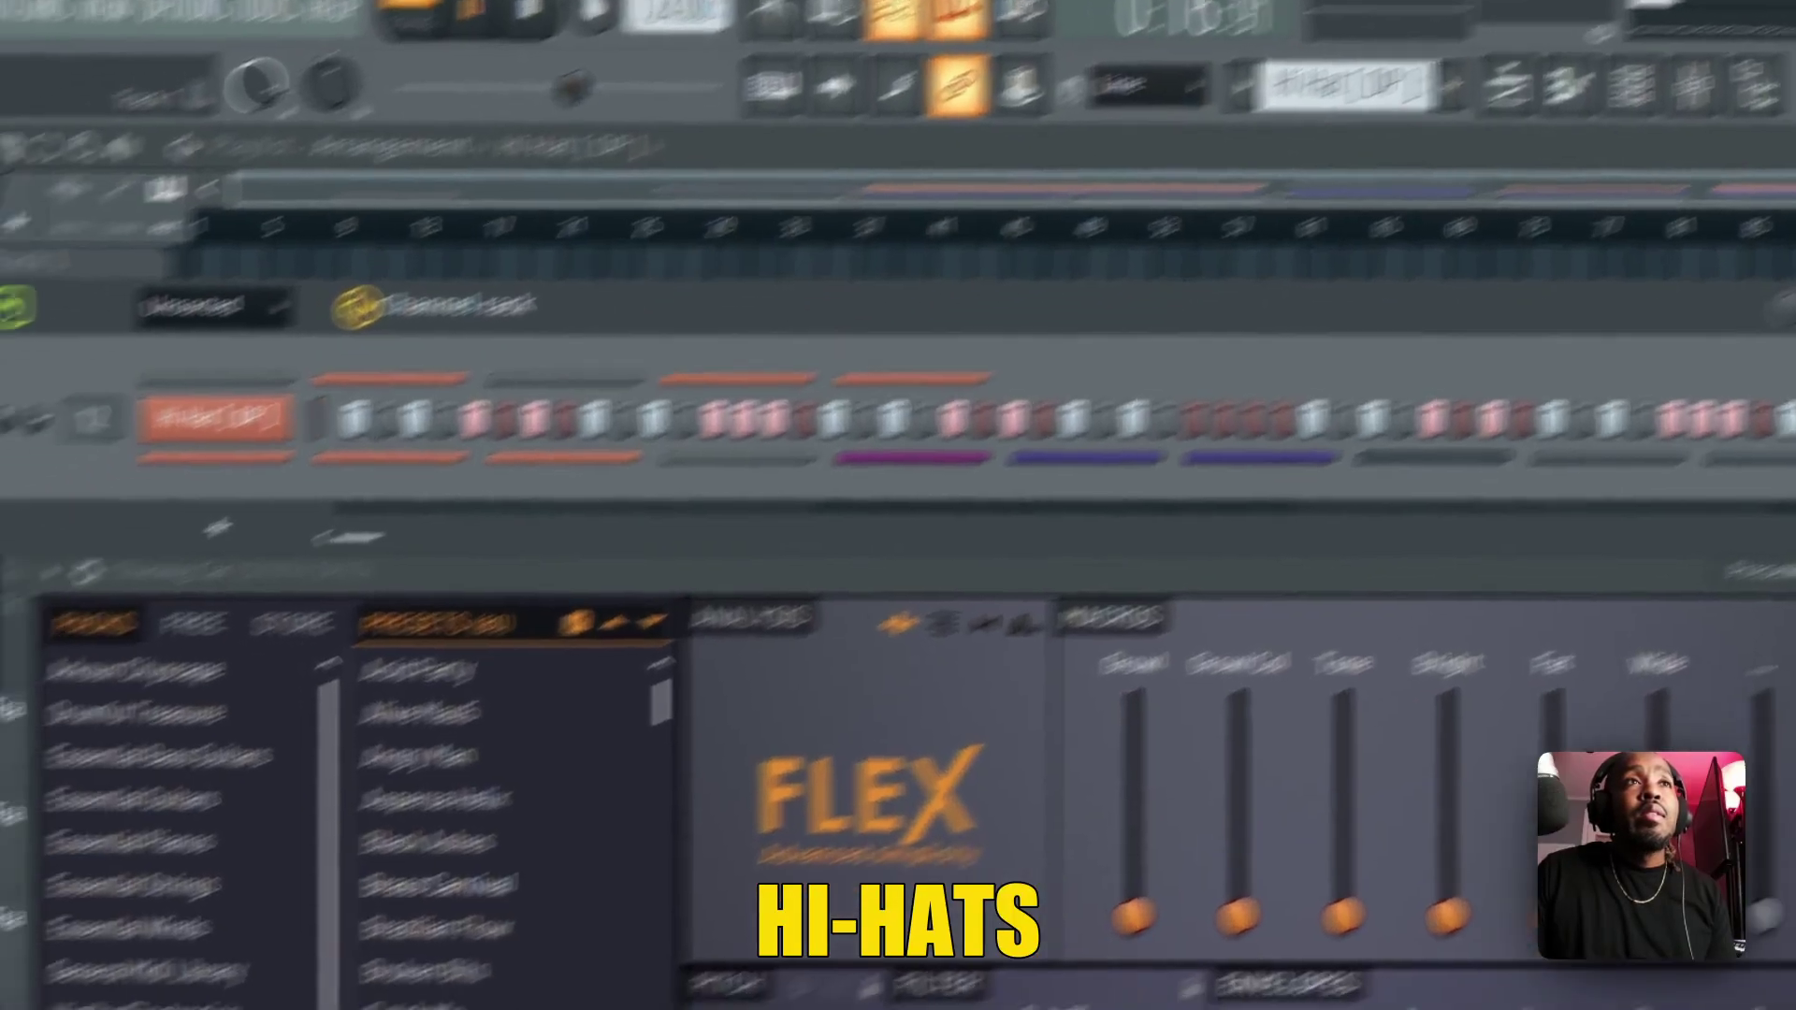
Inspect the Hi Hat [ DP ] notes and play the 808 notes of Pattern 9 in the piano roll.
right_click(56, 493)
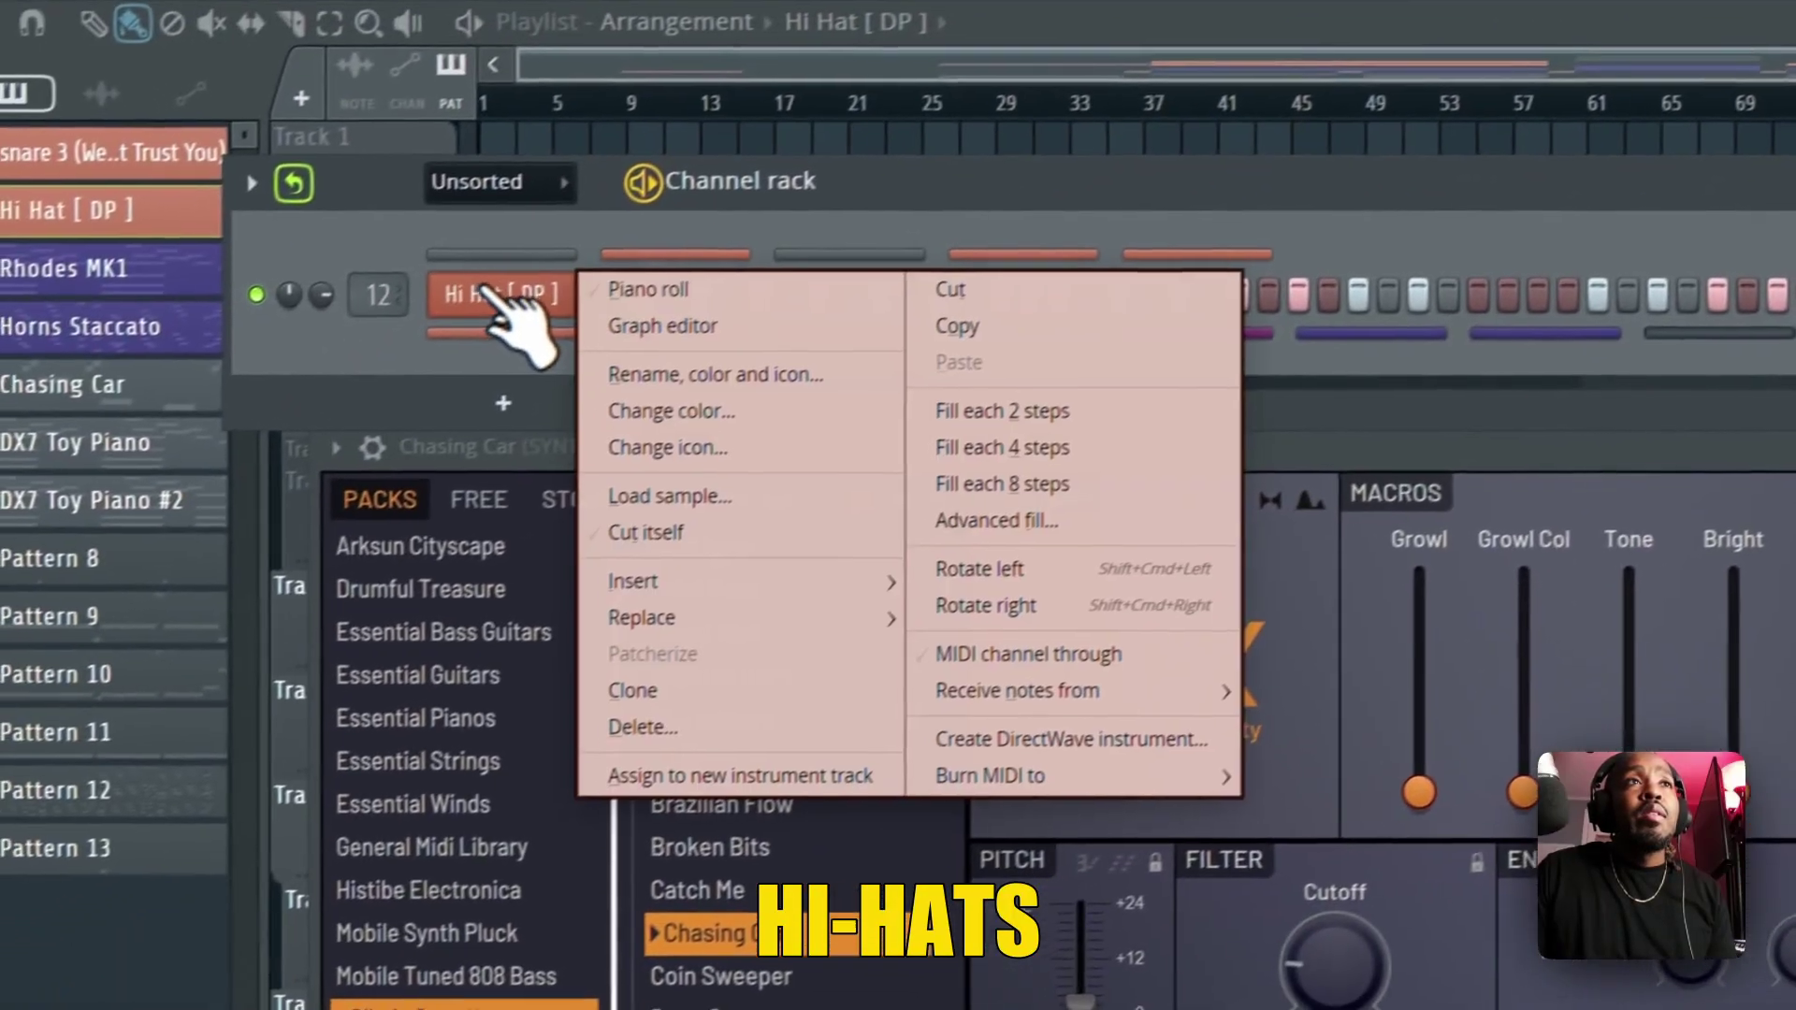
left_click(637, 281)
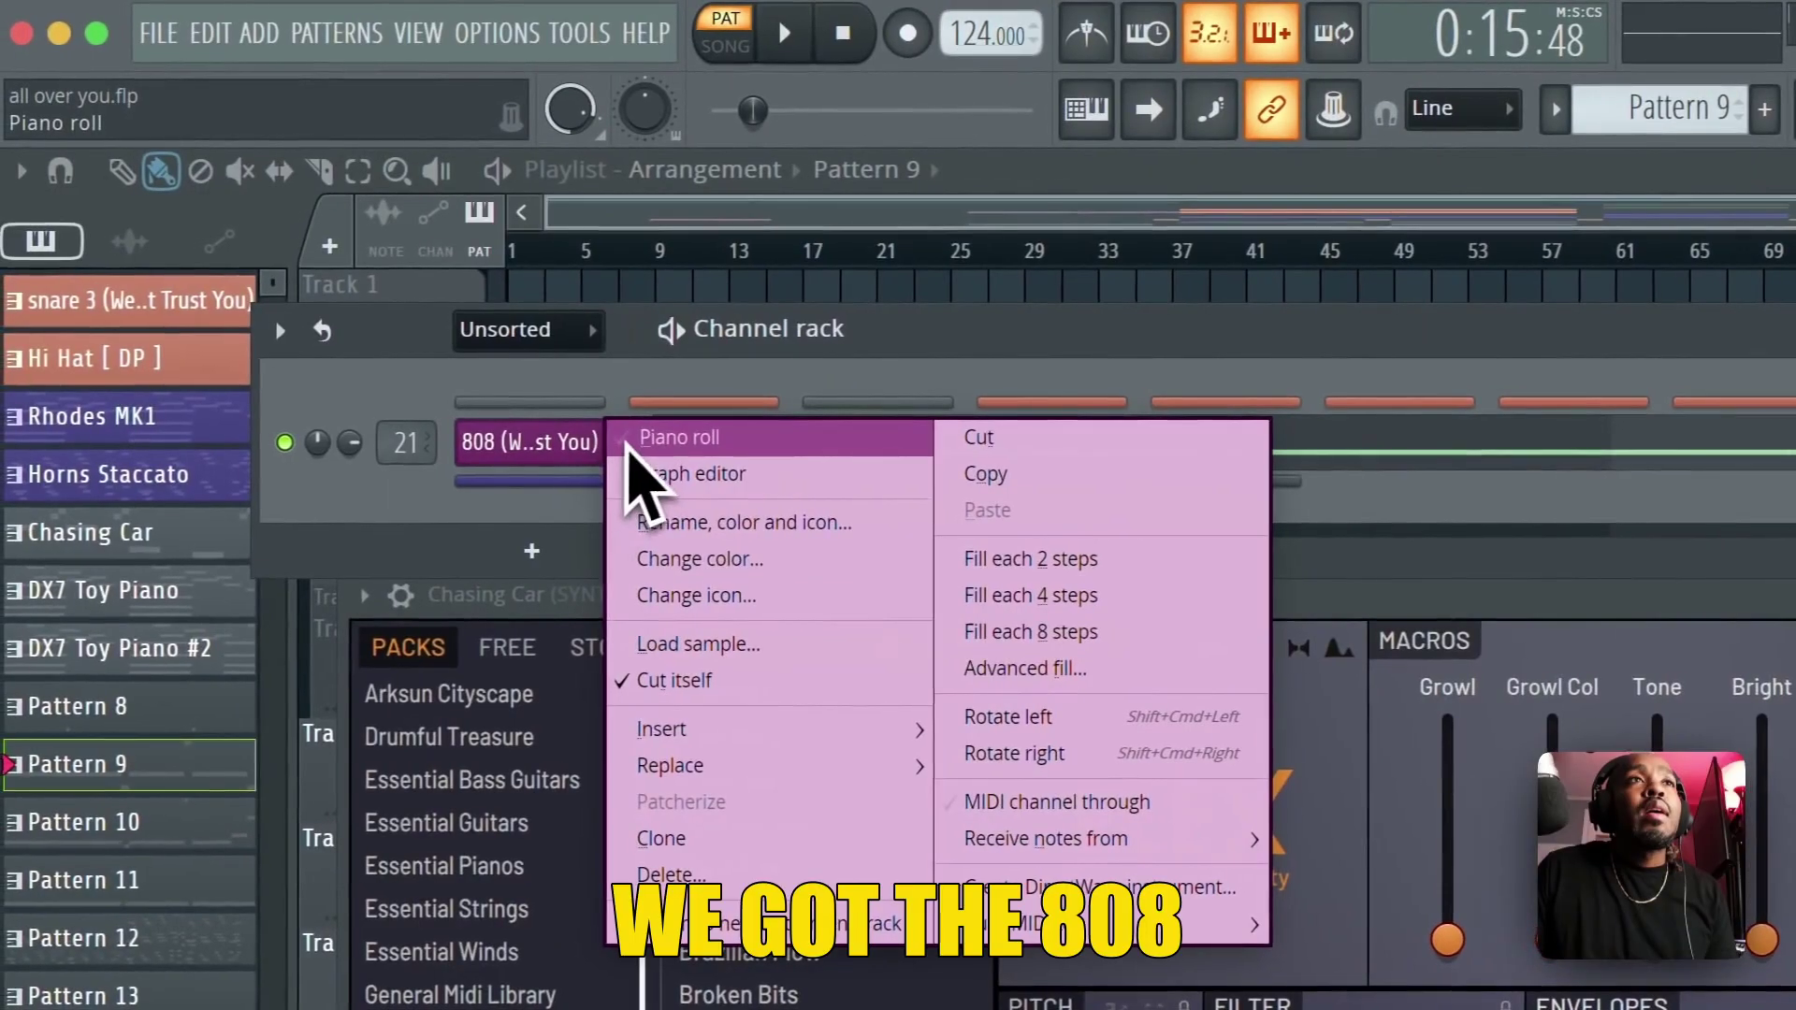
left_click(629, 447)
key("space")
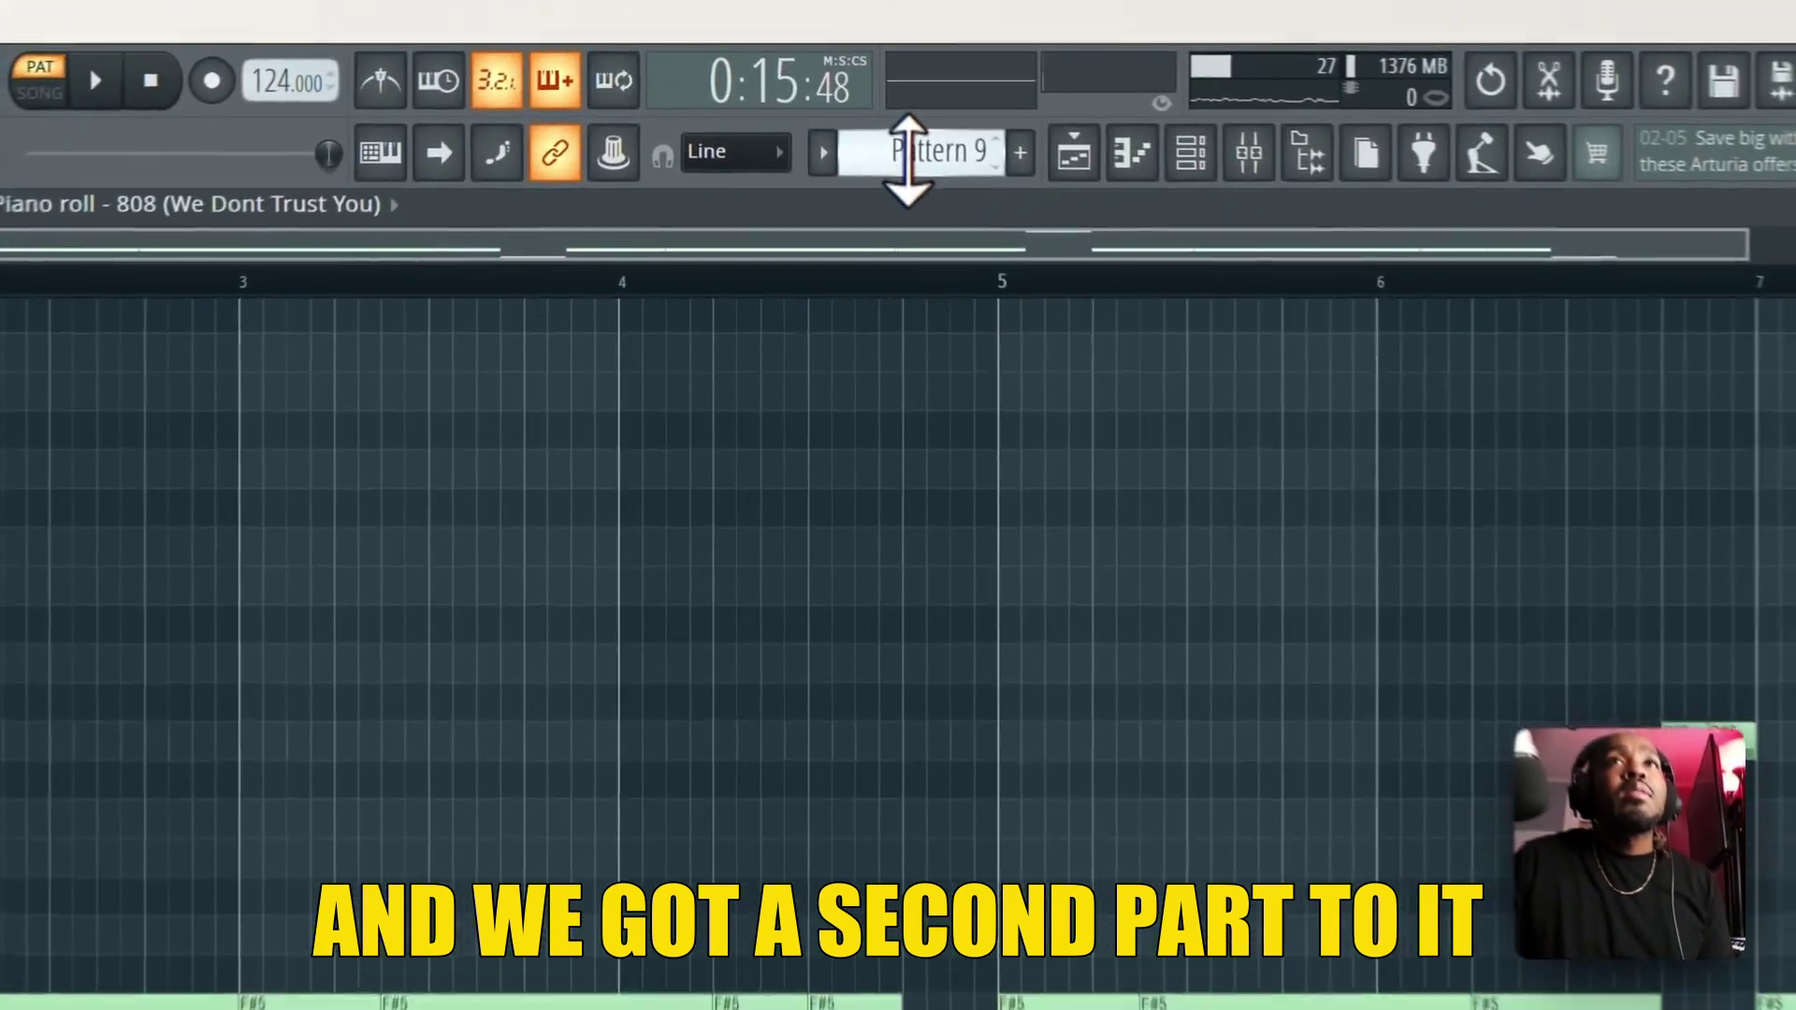
scroll(786, 85, "up", 1)
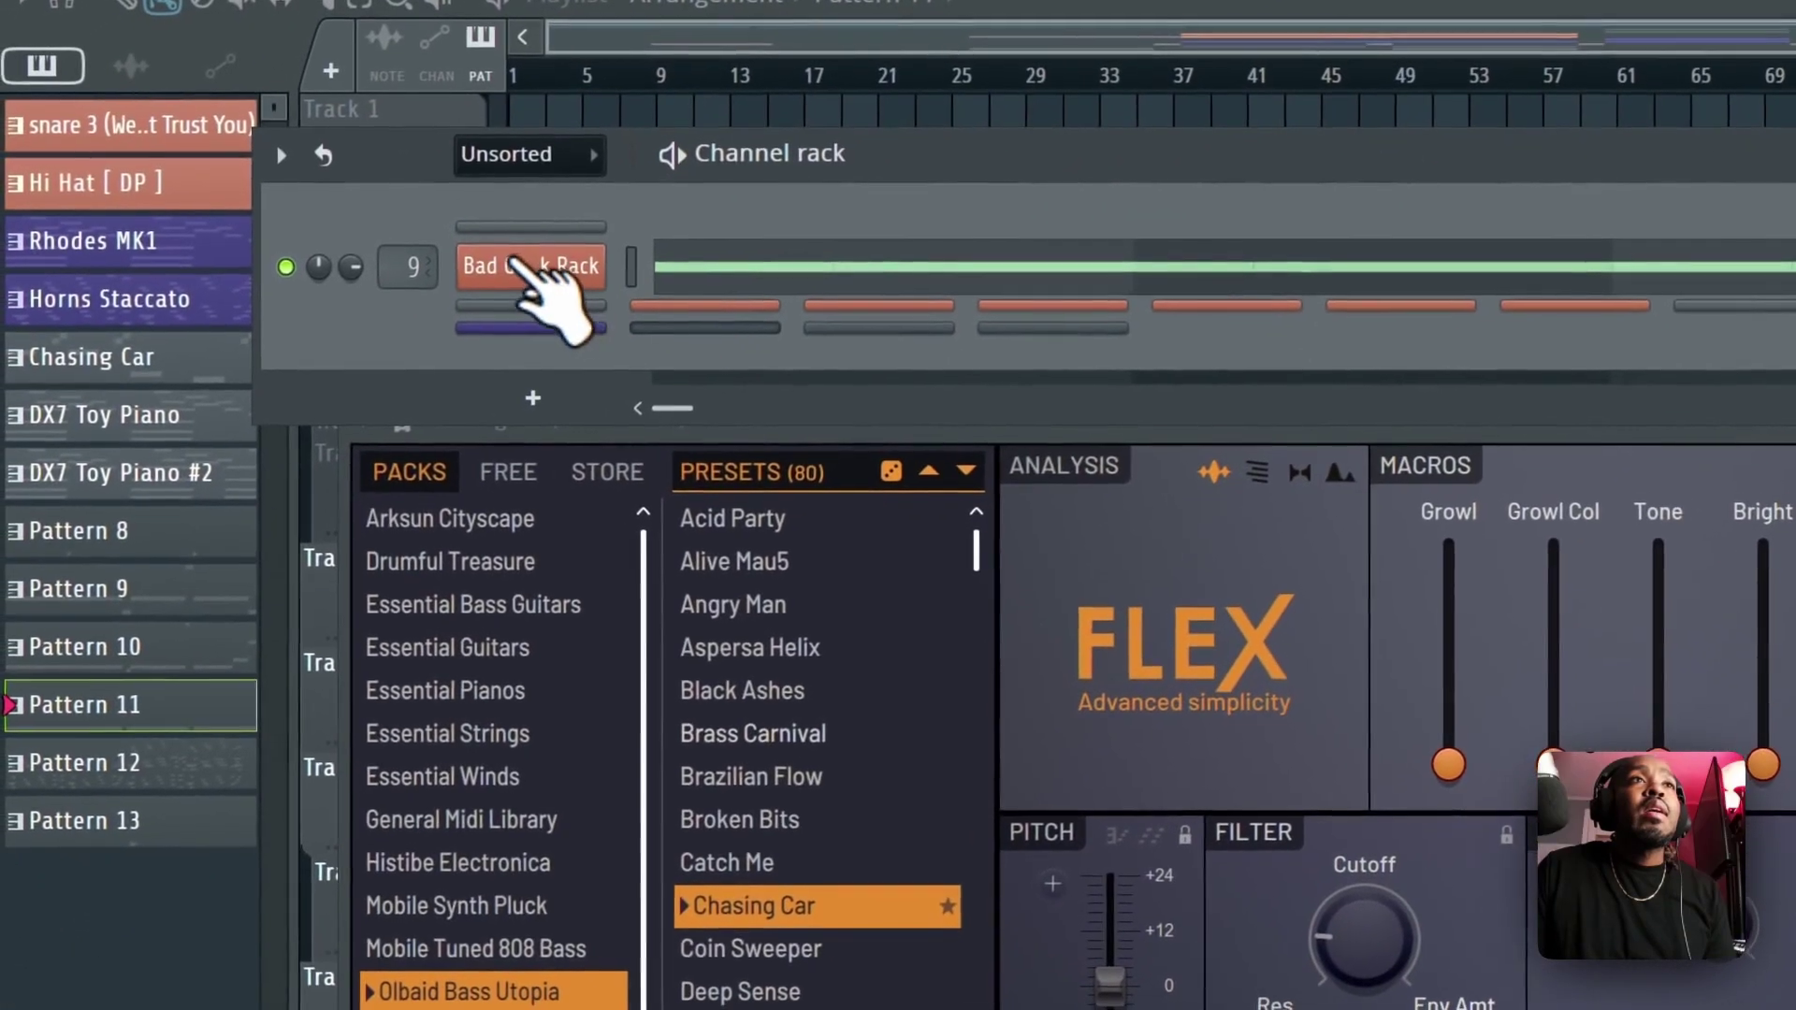
Inspect the kick channel in Pattern 11 and play the percussion channel of Pattern 13.
left_click(538, 272)
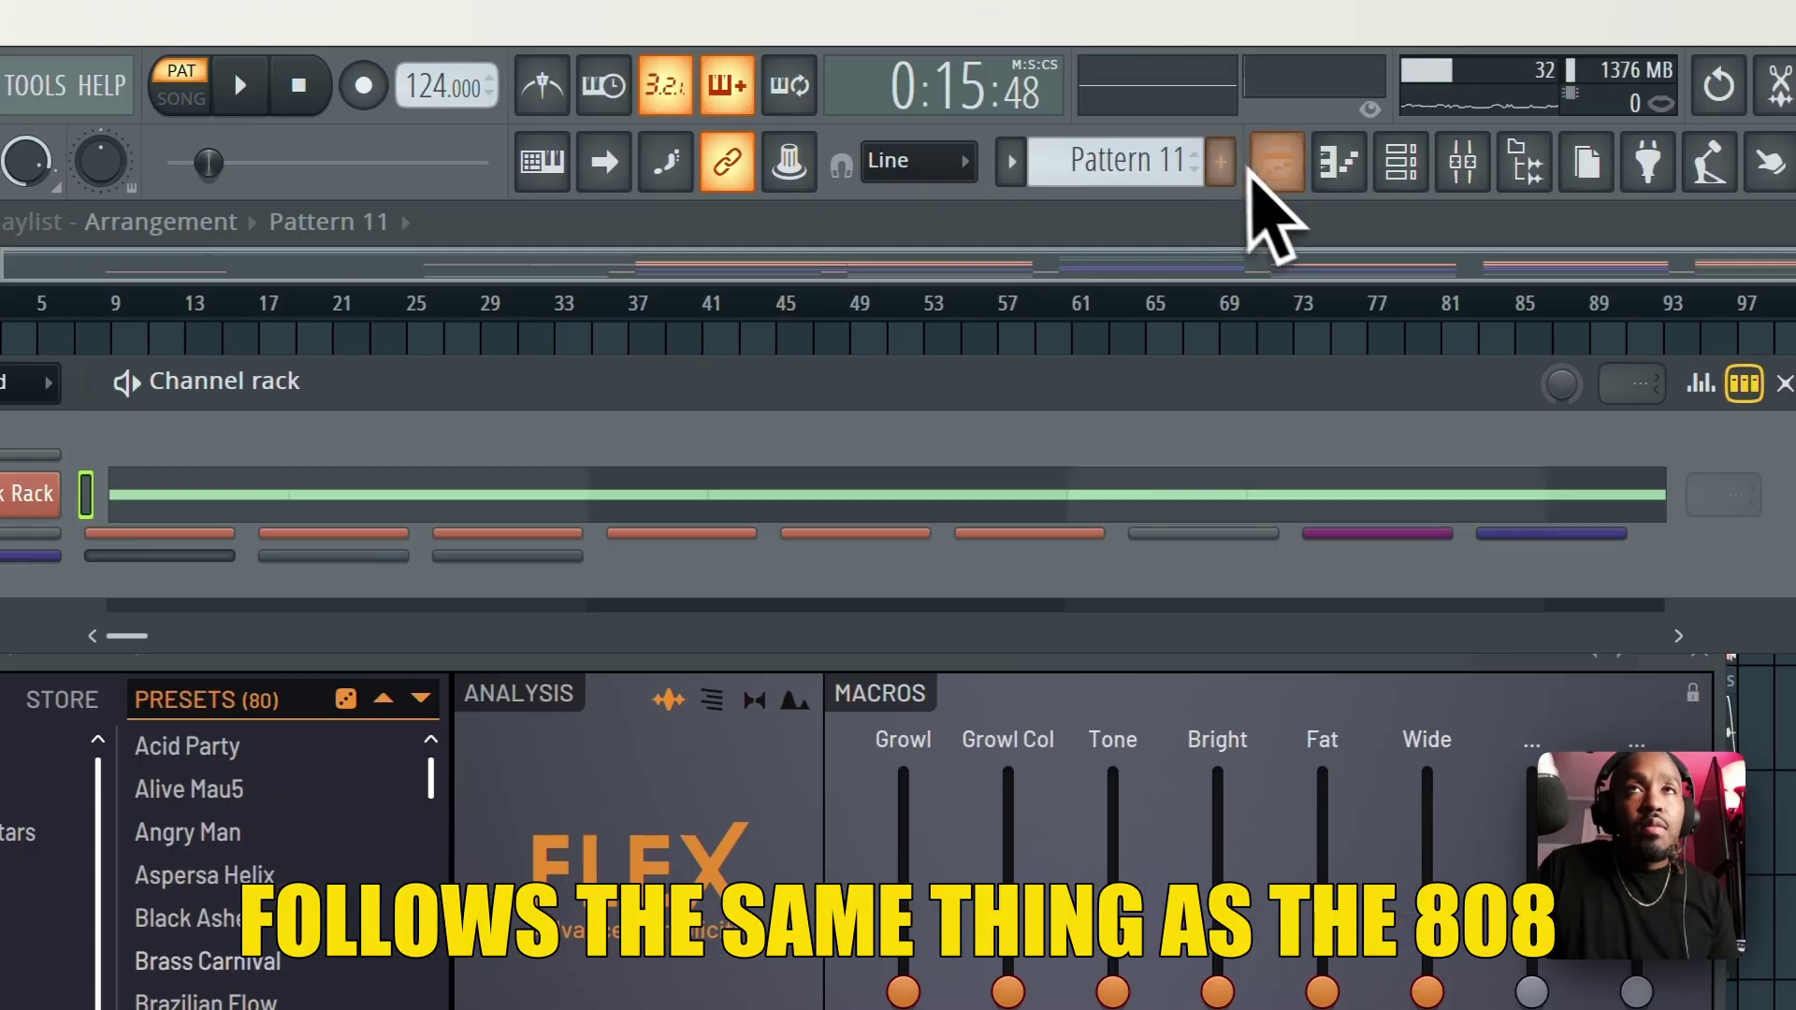
scroll(1122, 159, "up", 2)
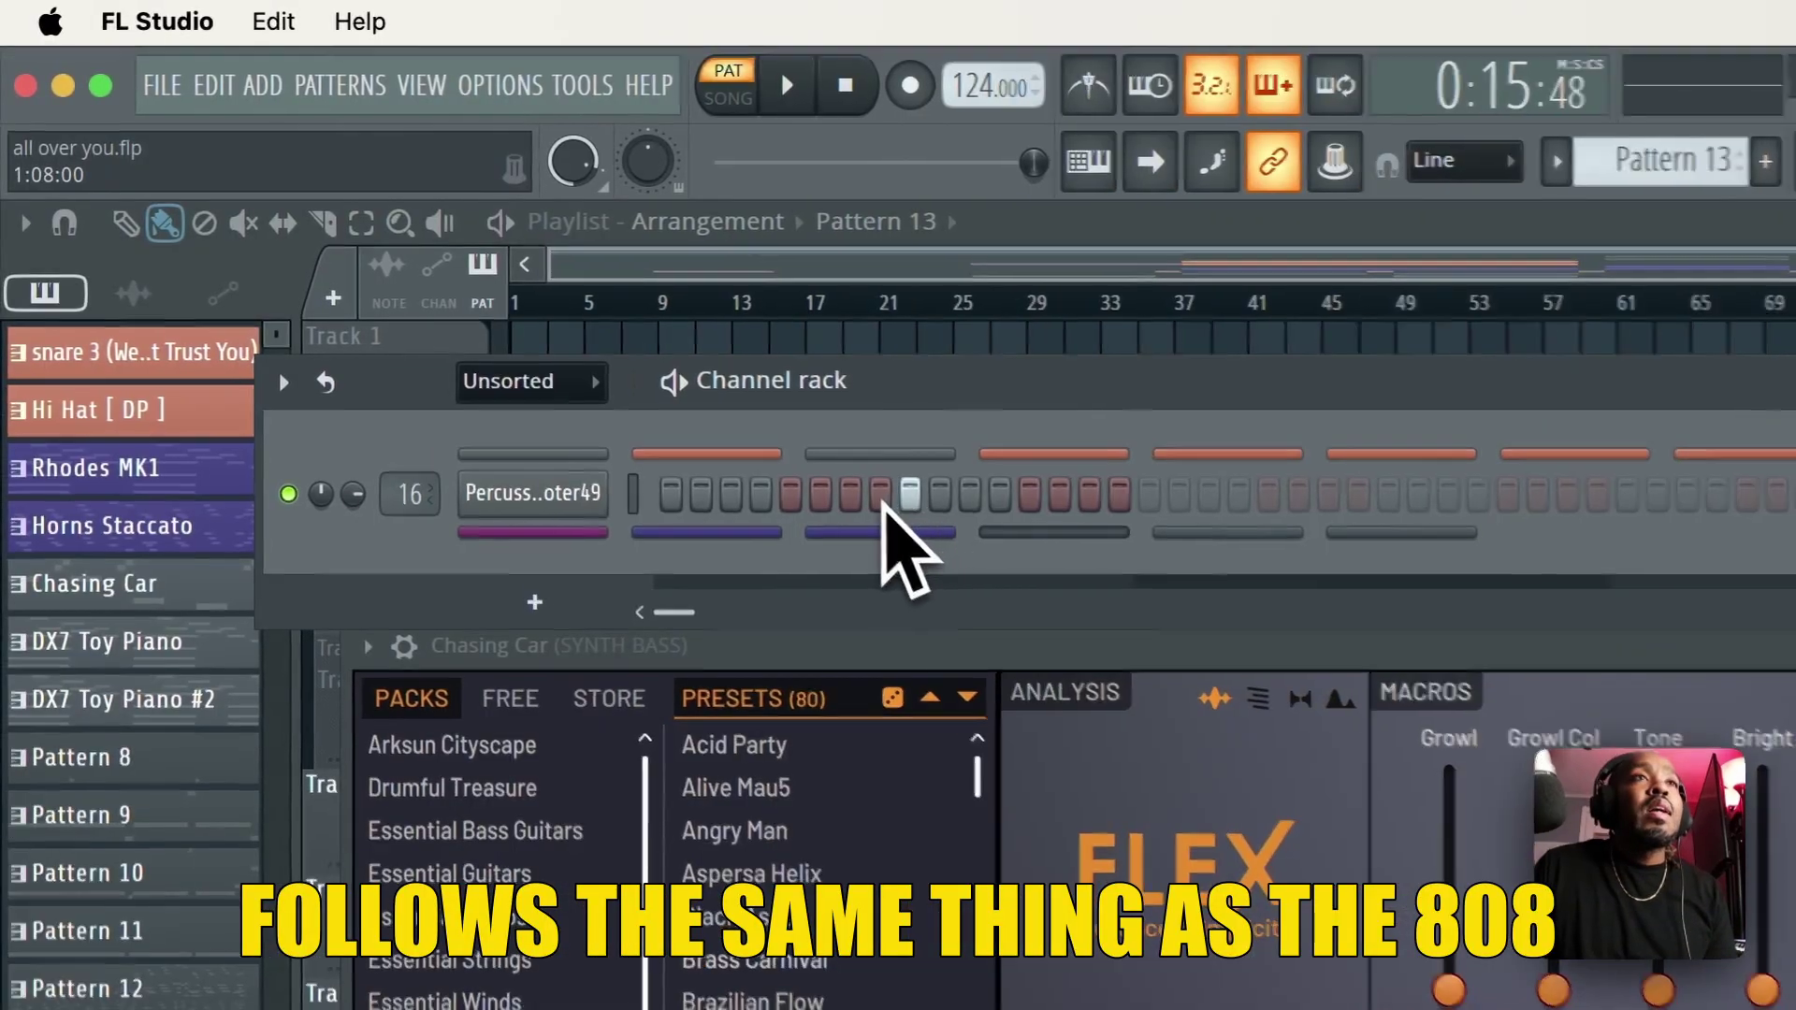
key("space")
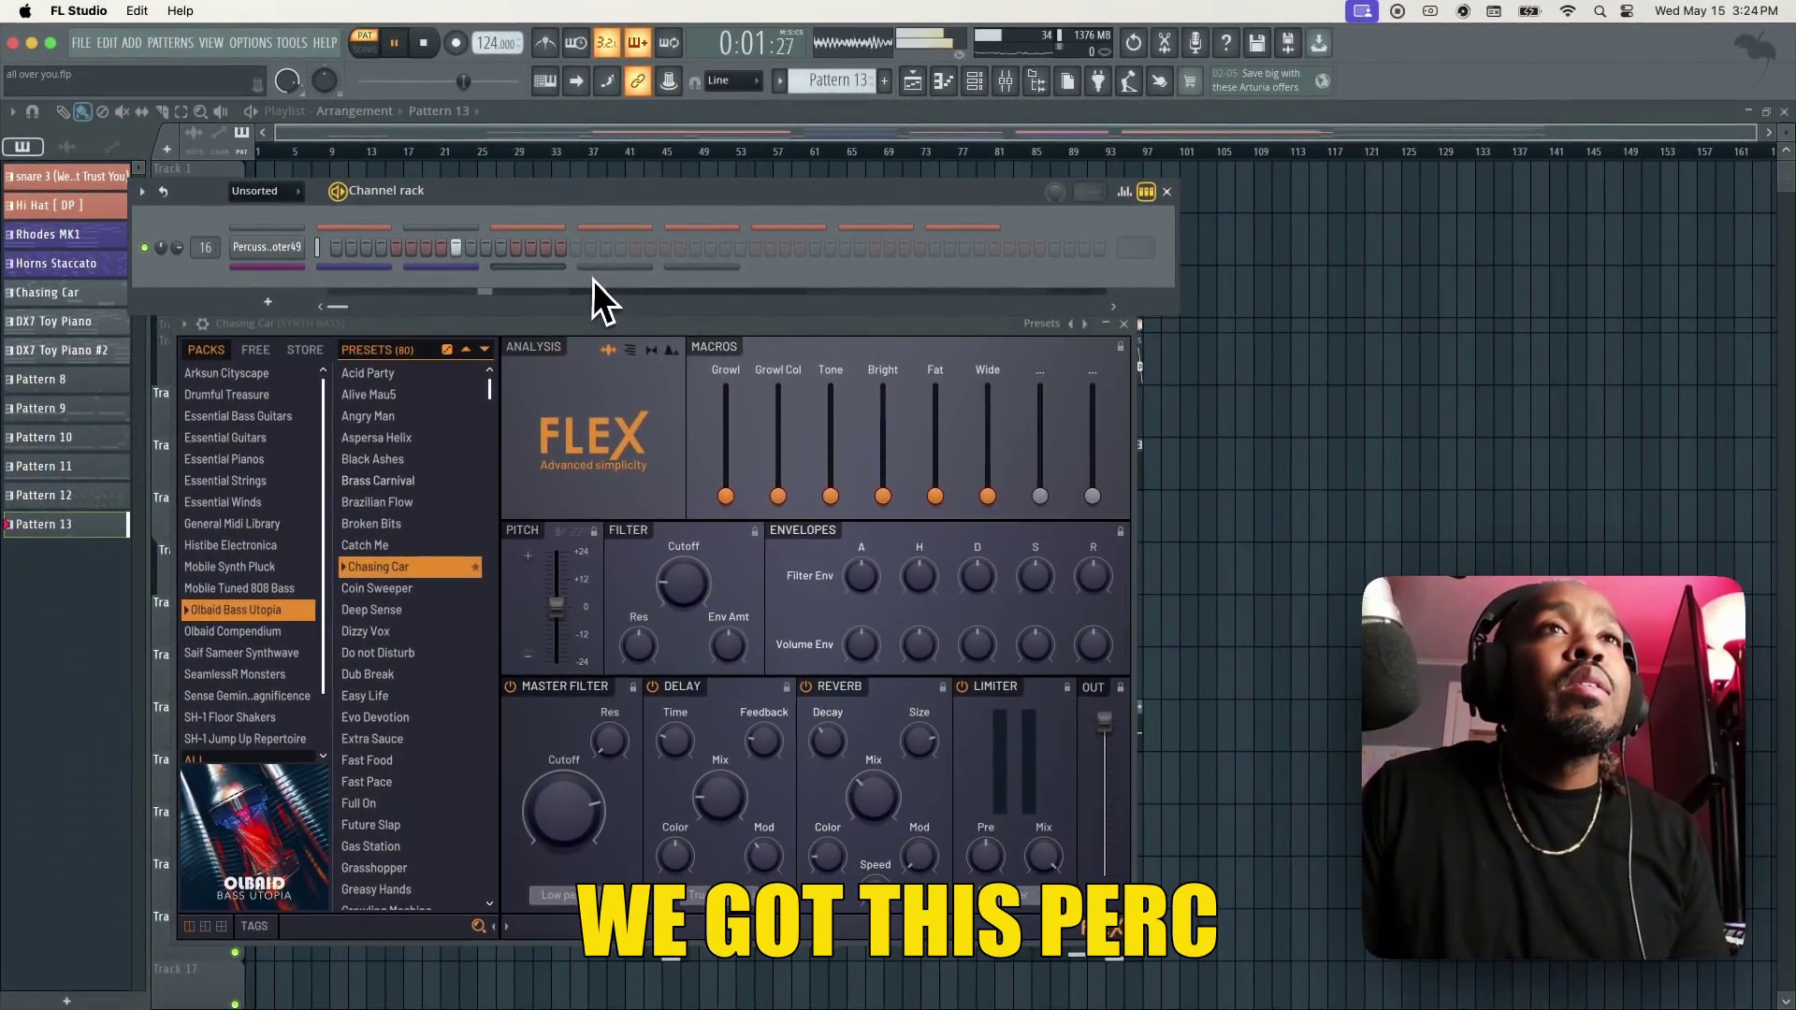
key("space")
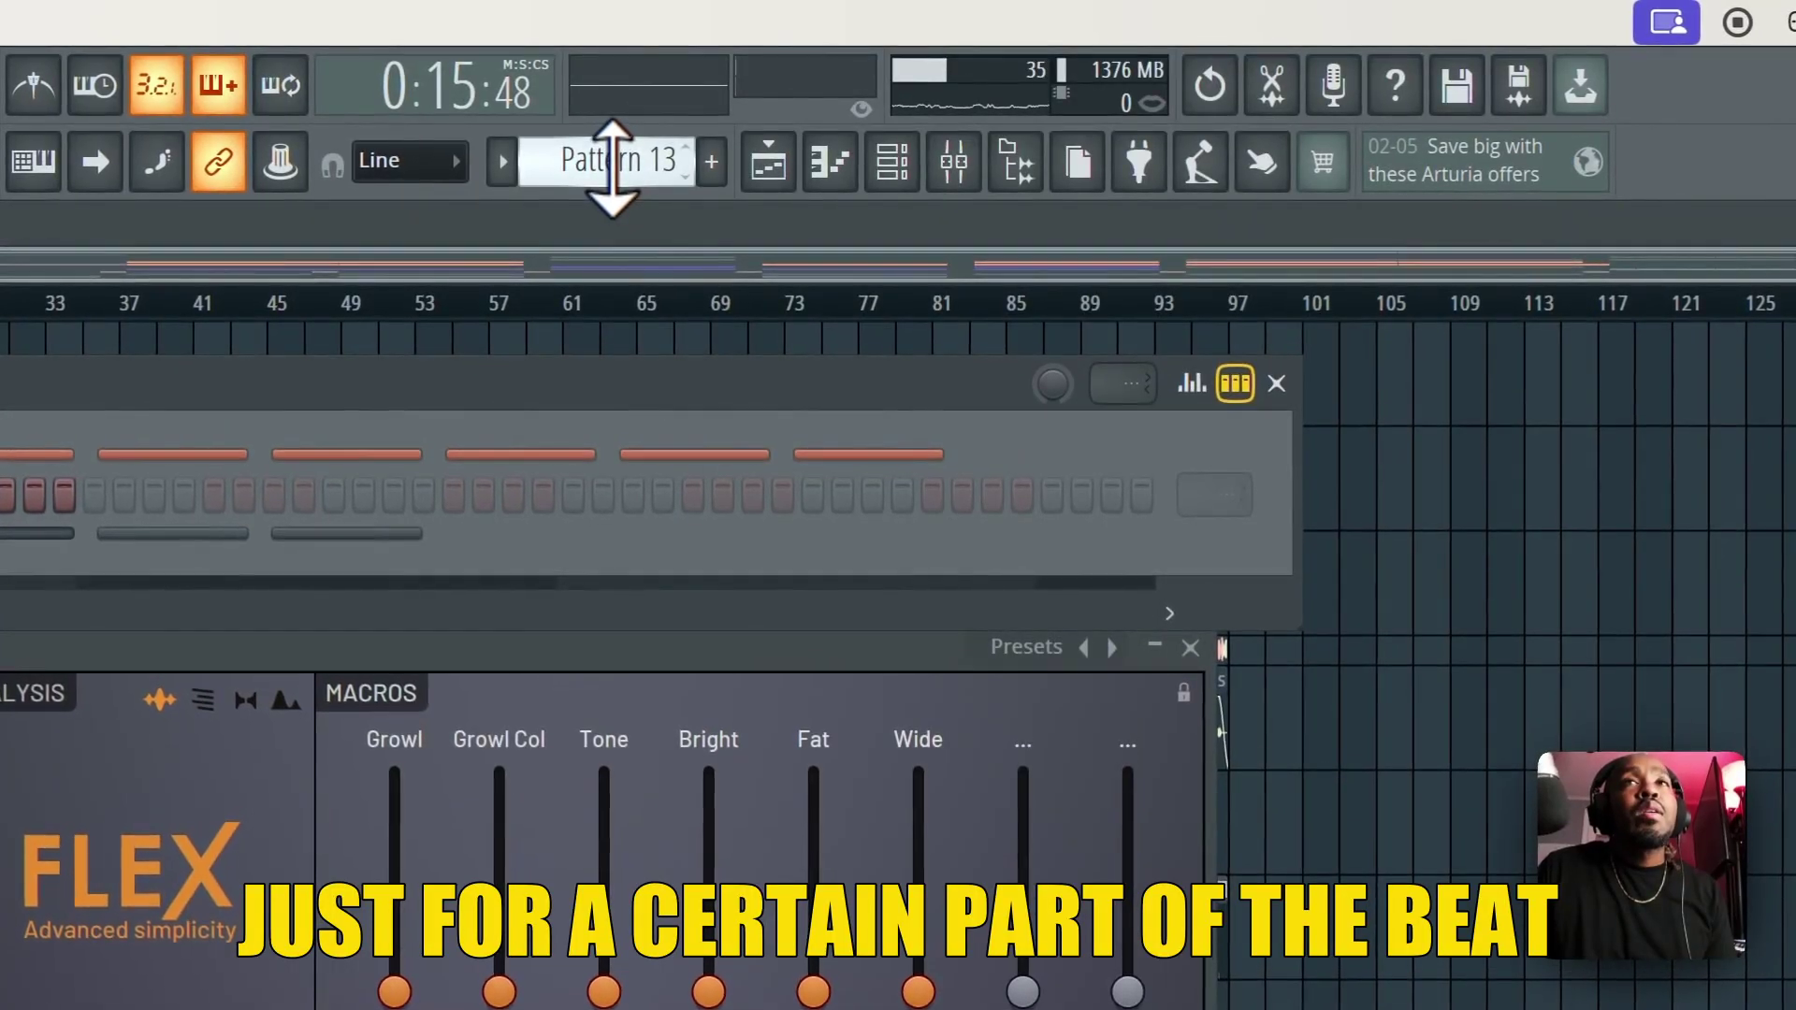
Switch to Pattern 15 and close the channel rack and the Chasing Car instrument to reveal the playlist.
scroll(613, 168, "up", 2)
left_click(1278, 384)
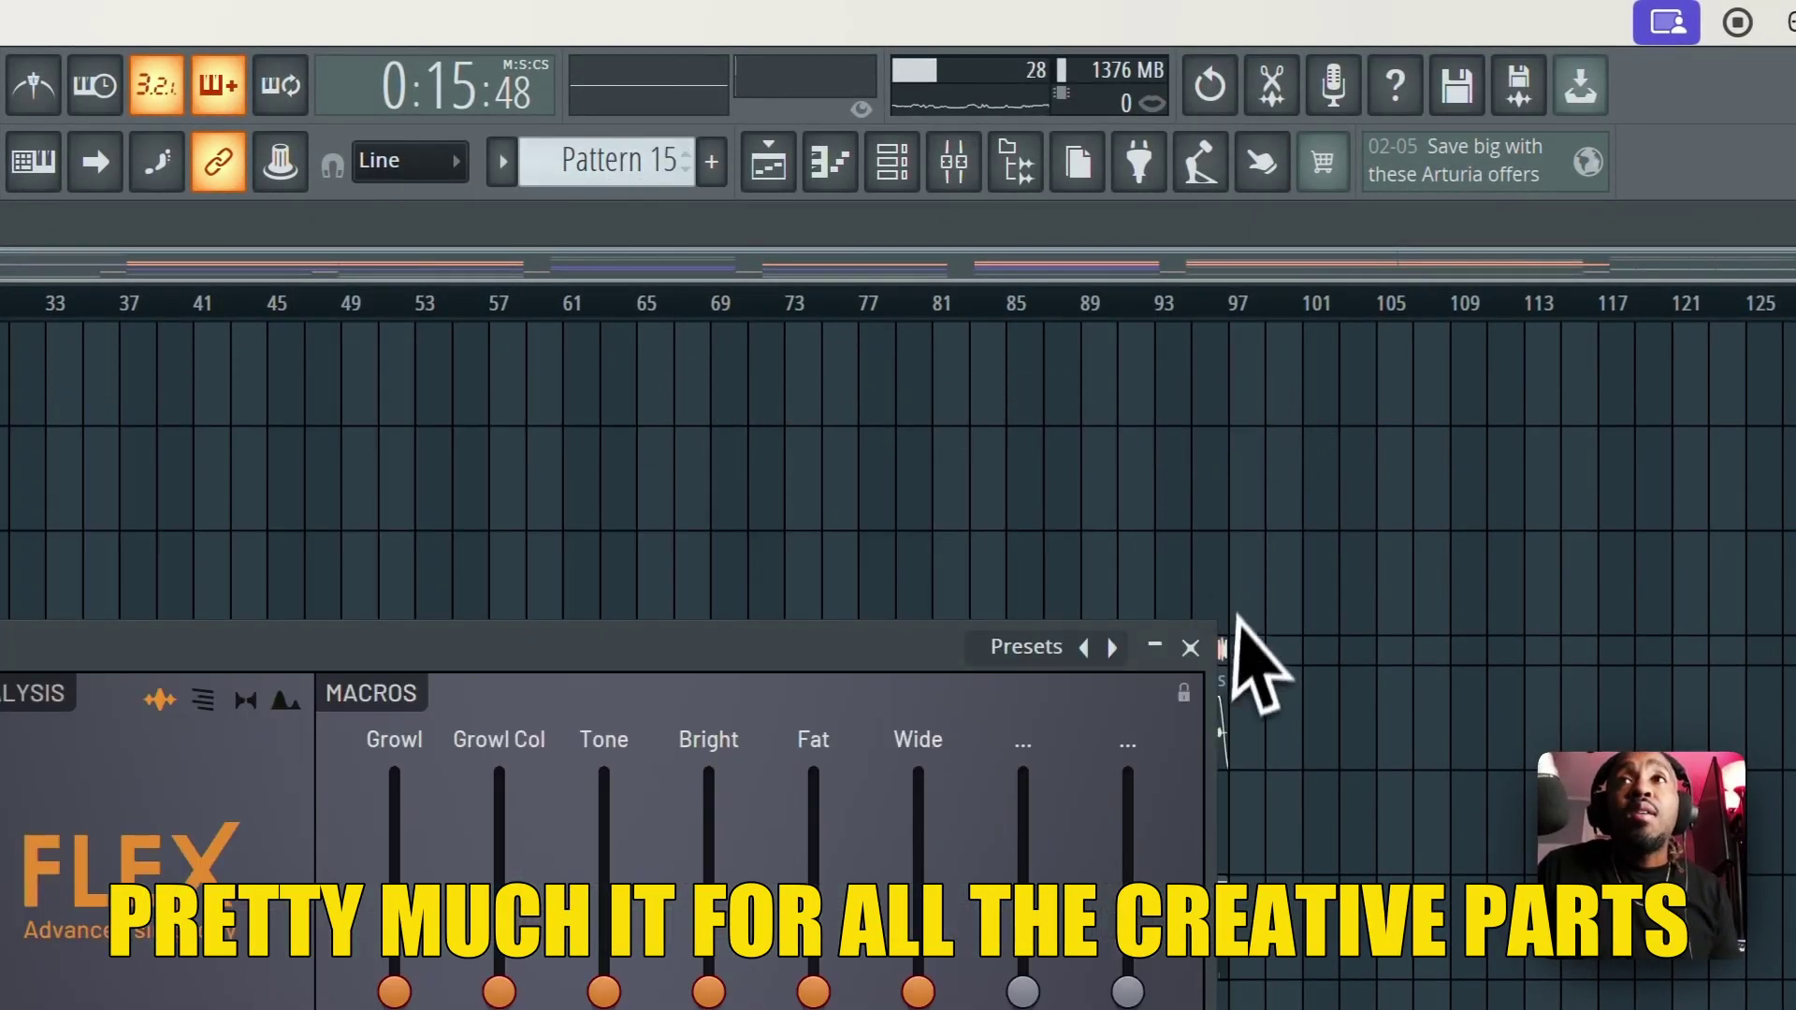
left_click(1191, 647)
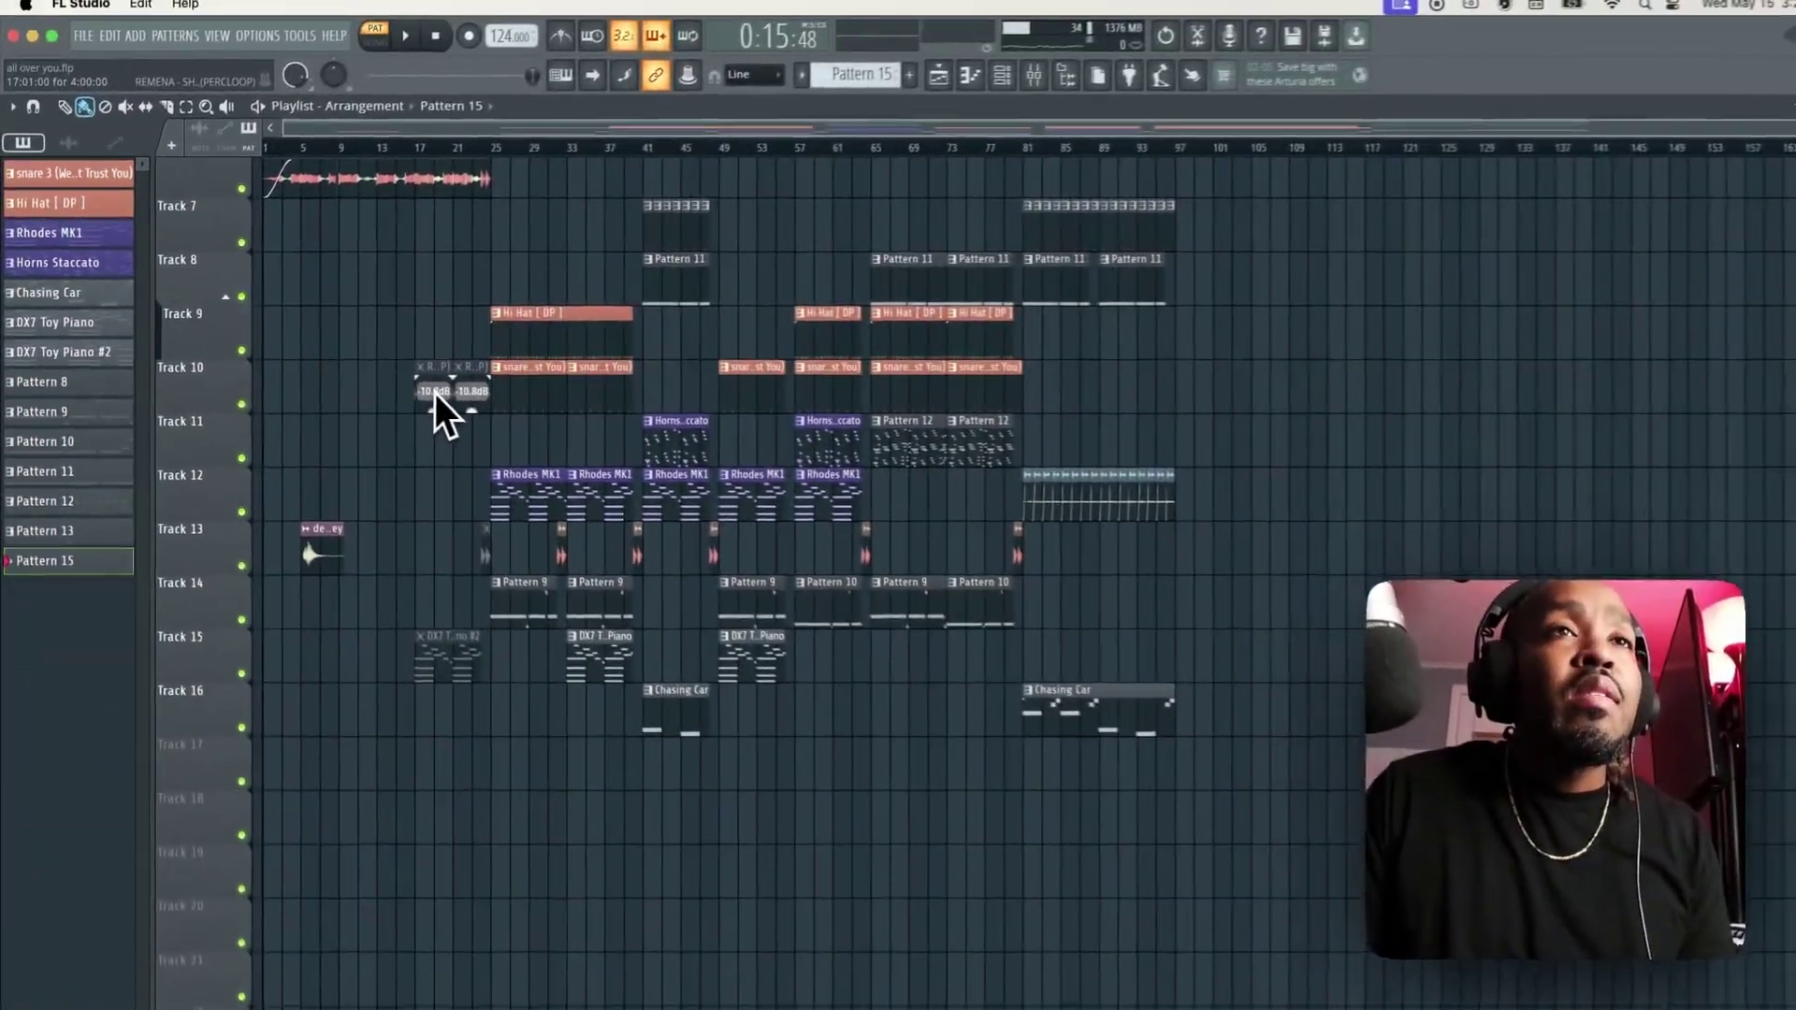
Open the mixer and inspect the Neutron 4 and Vintage Chorus effects on the MELODY BUS.
key("F9")
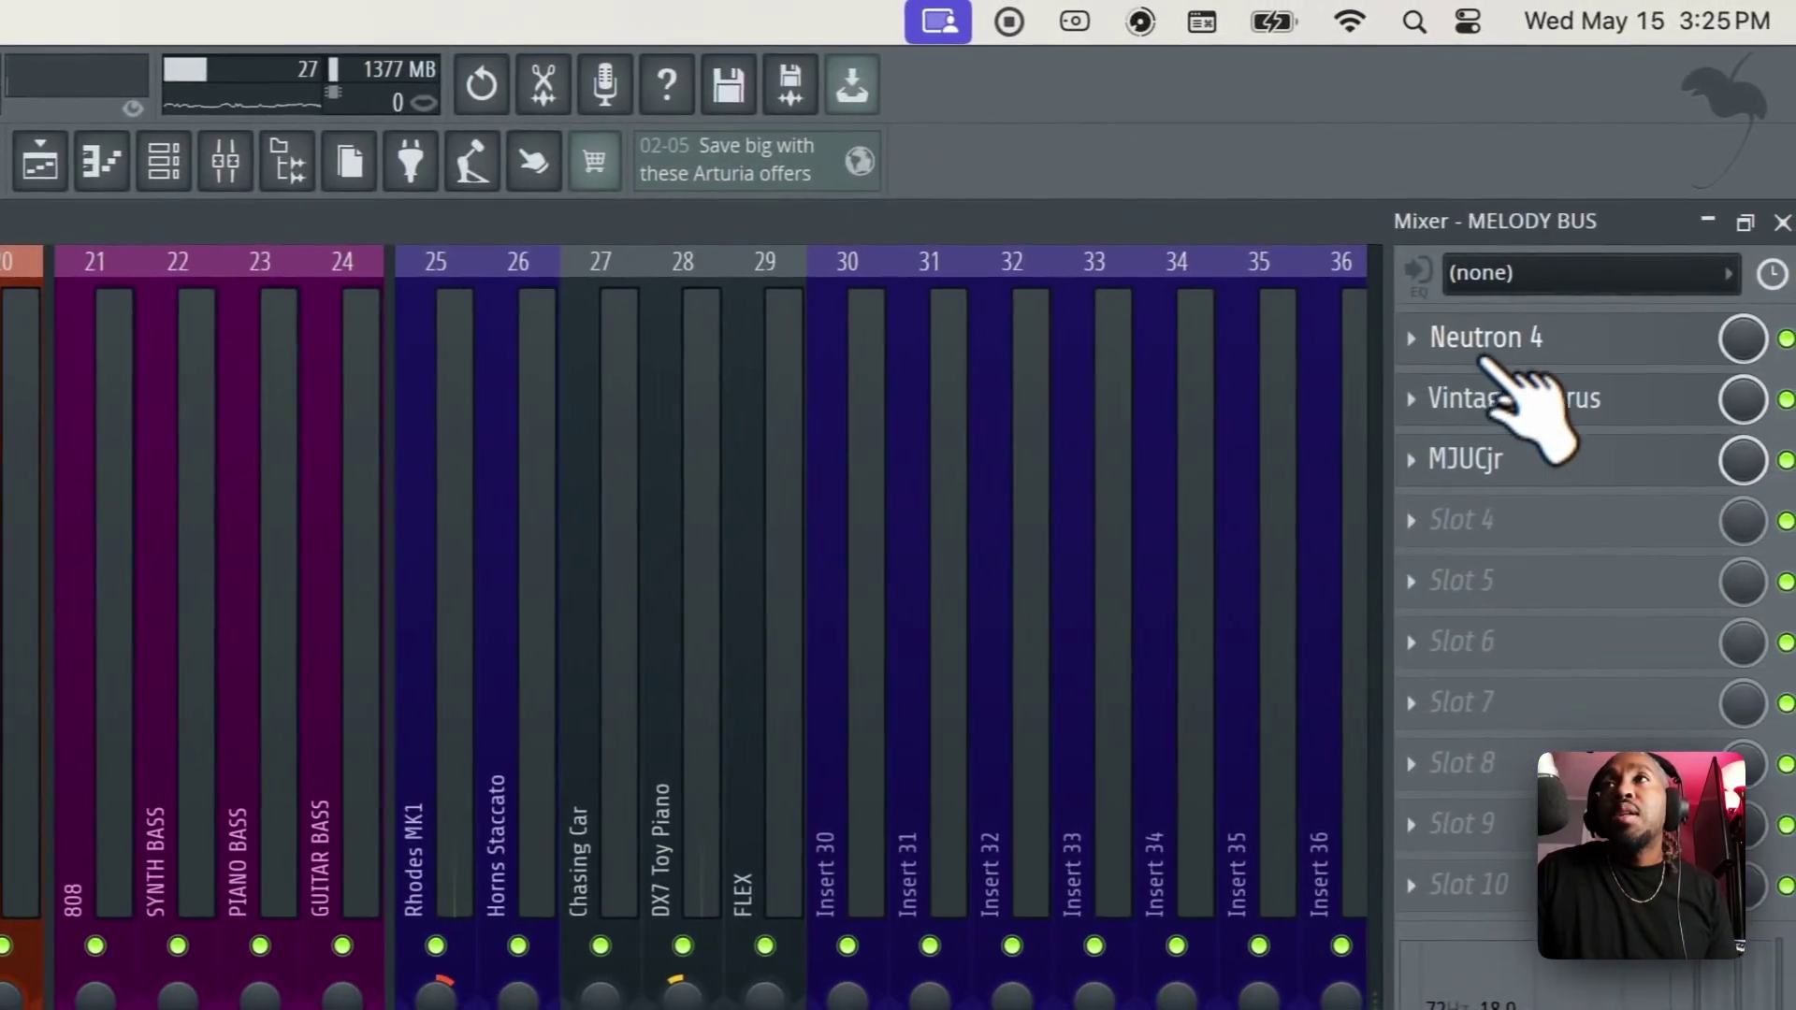
left_click(1478, 354)
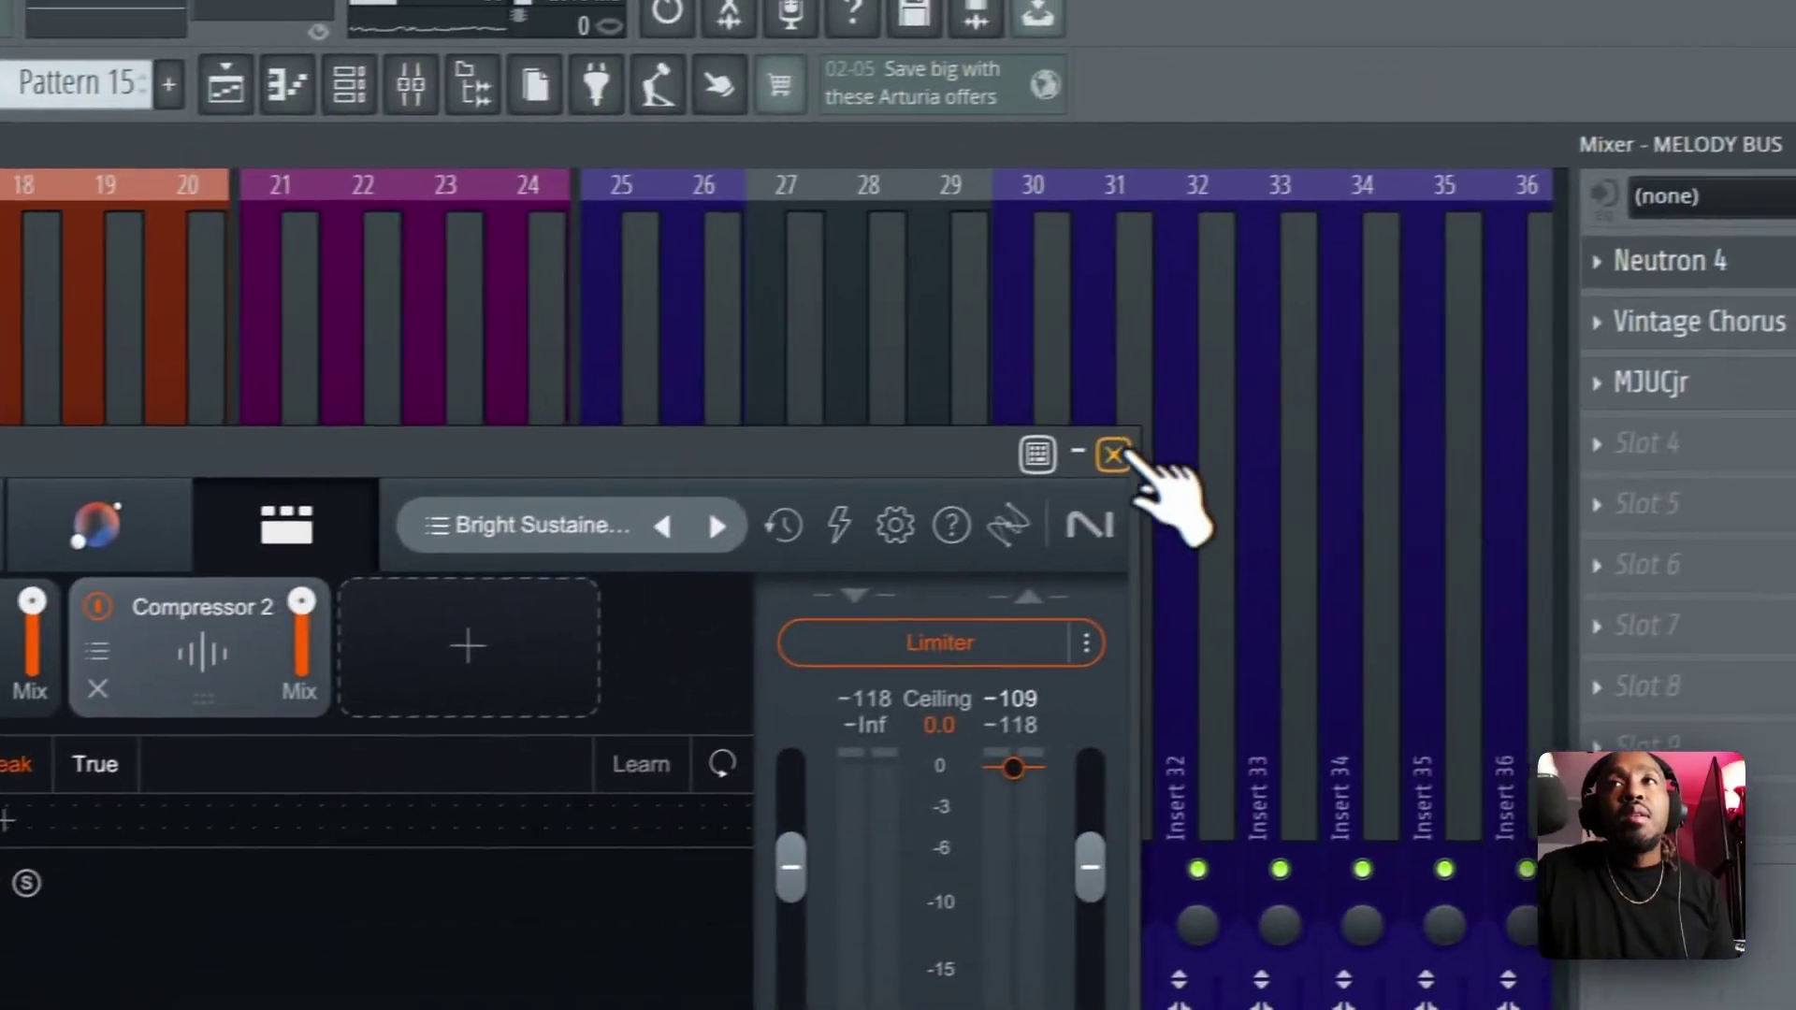
left_click(1356, 266)
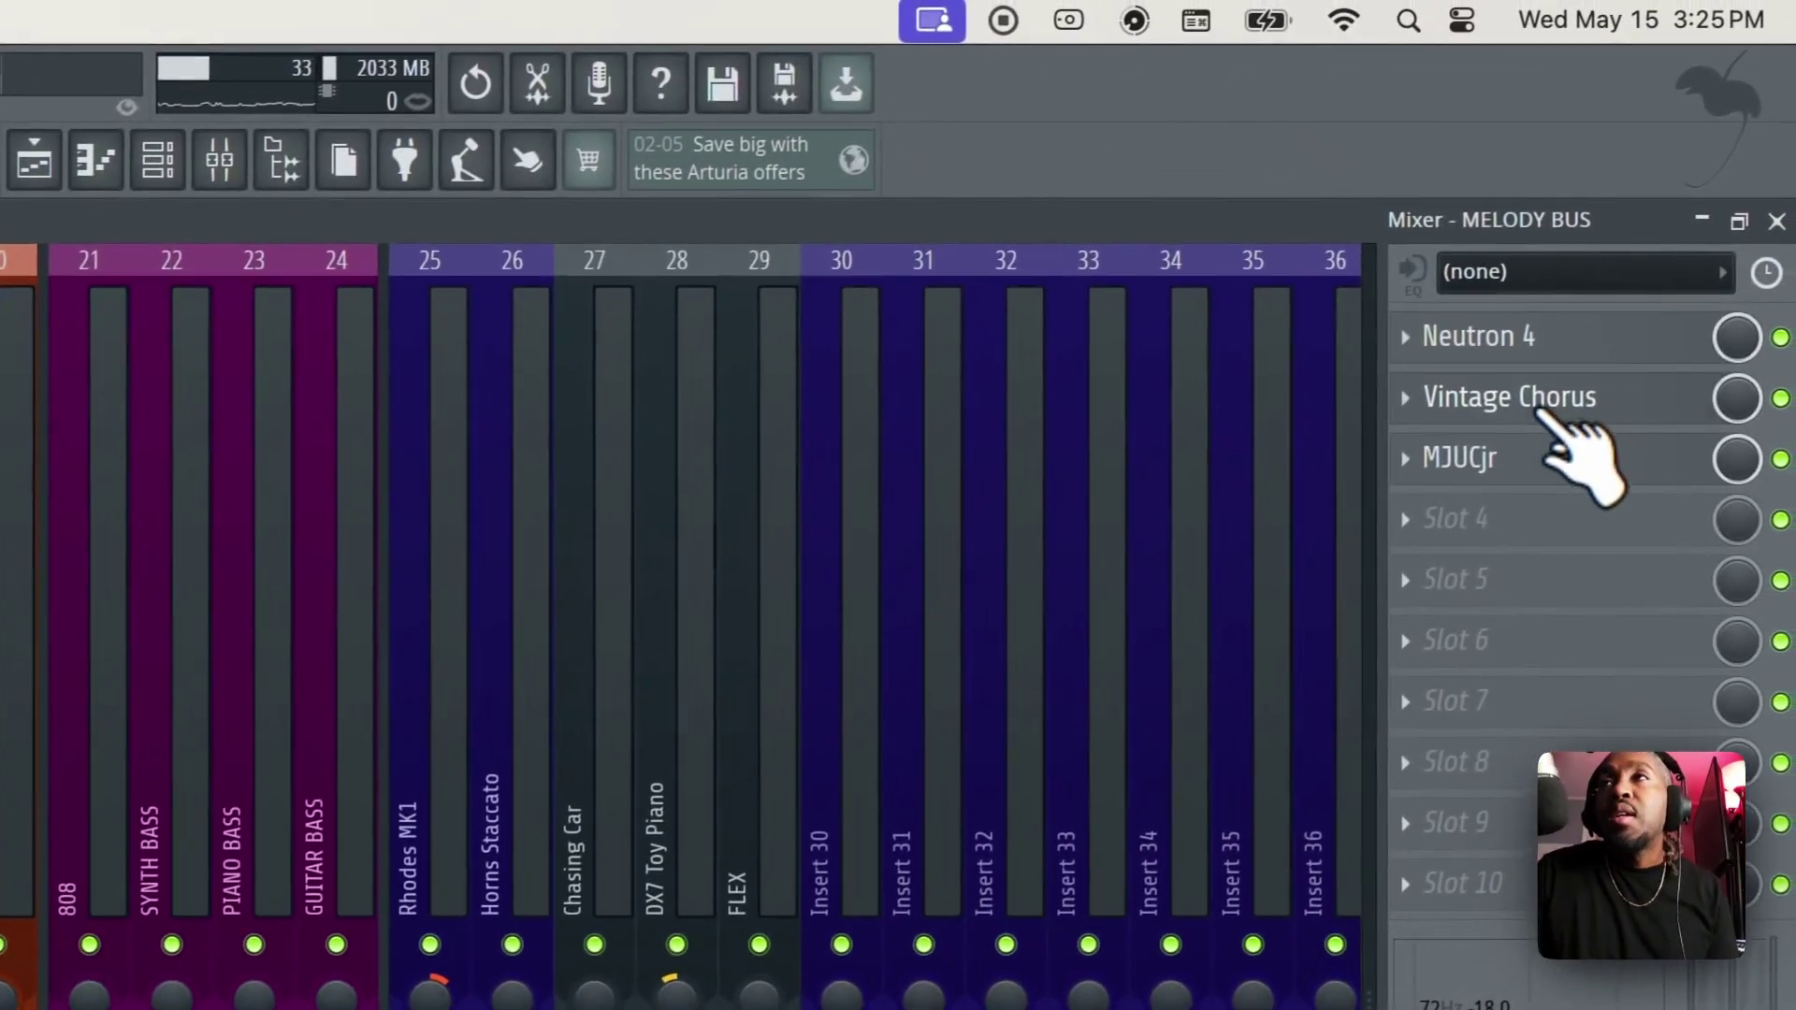
left_click(1675, 332)
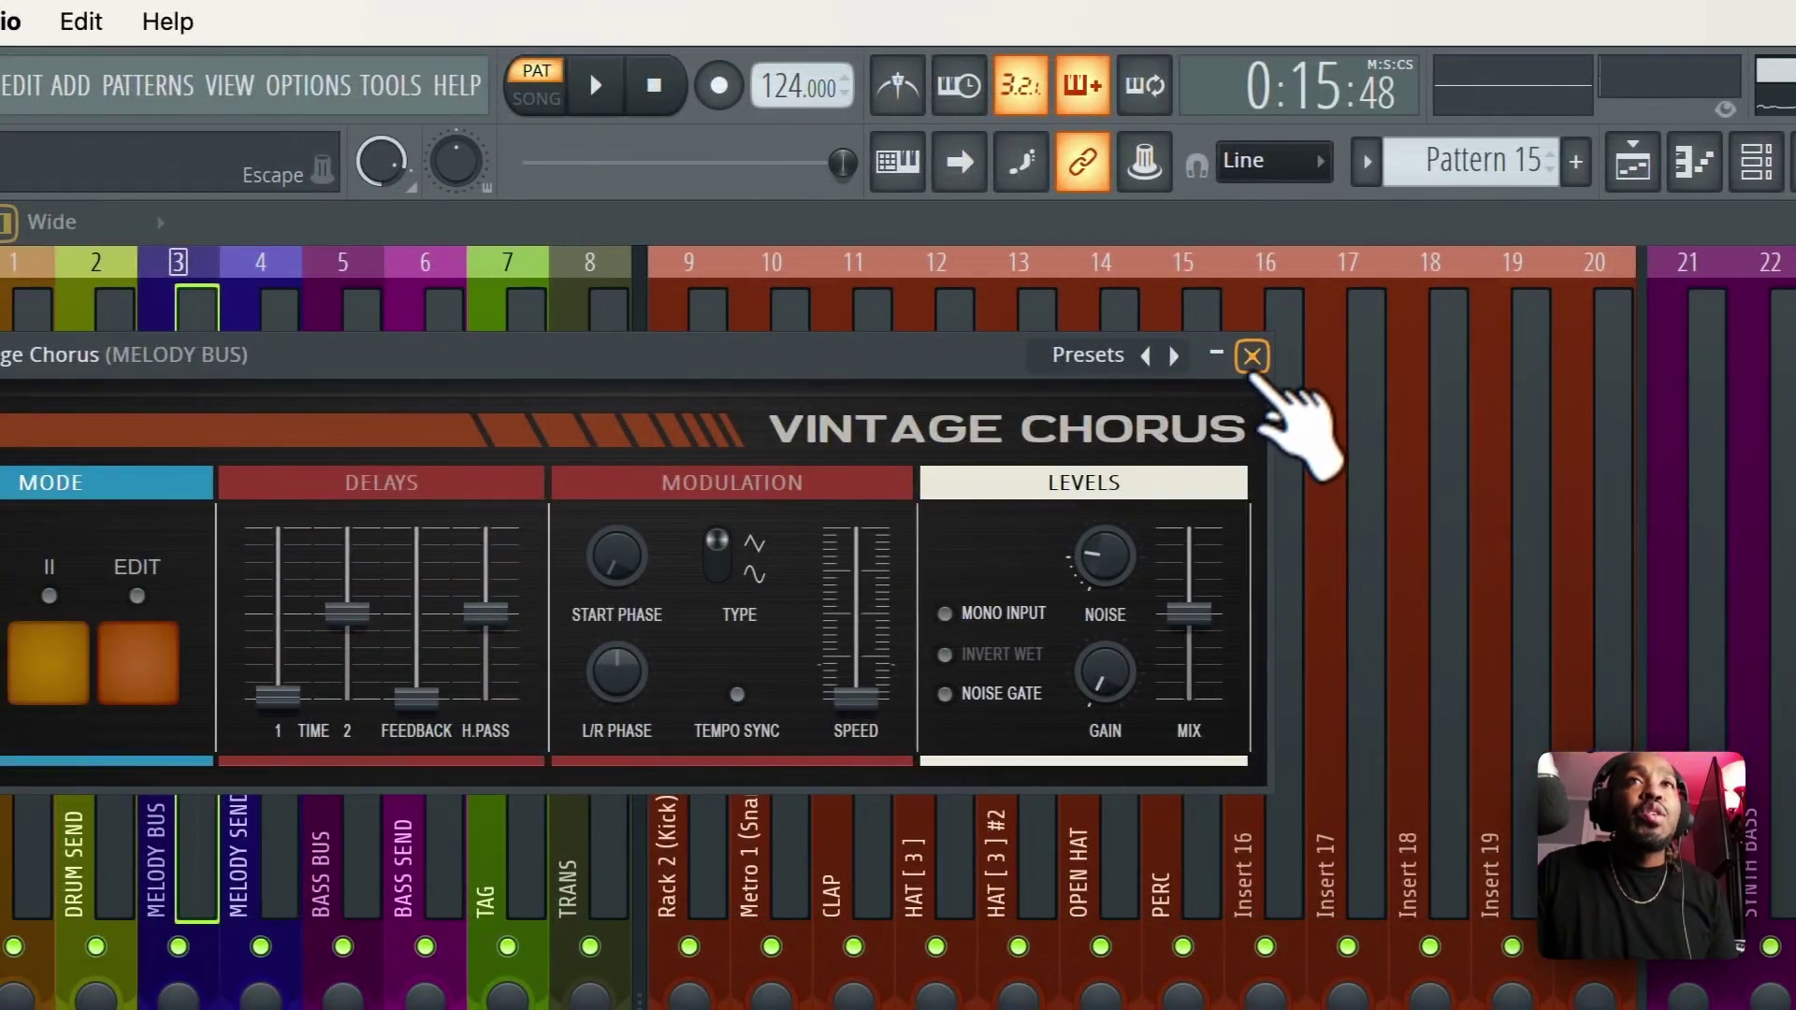
Inspect the MJUCjr compressor on the MELODY BUS and recheck its Vintage Chorus settings, closing both effects.
left_click(969, 357)
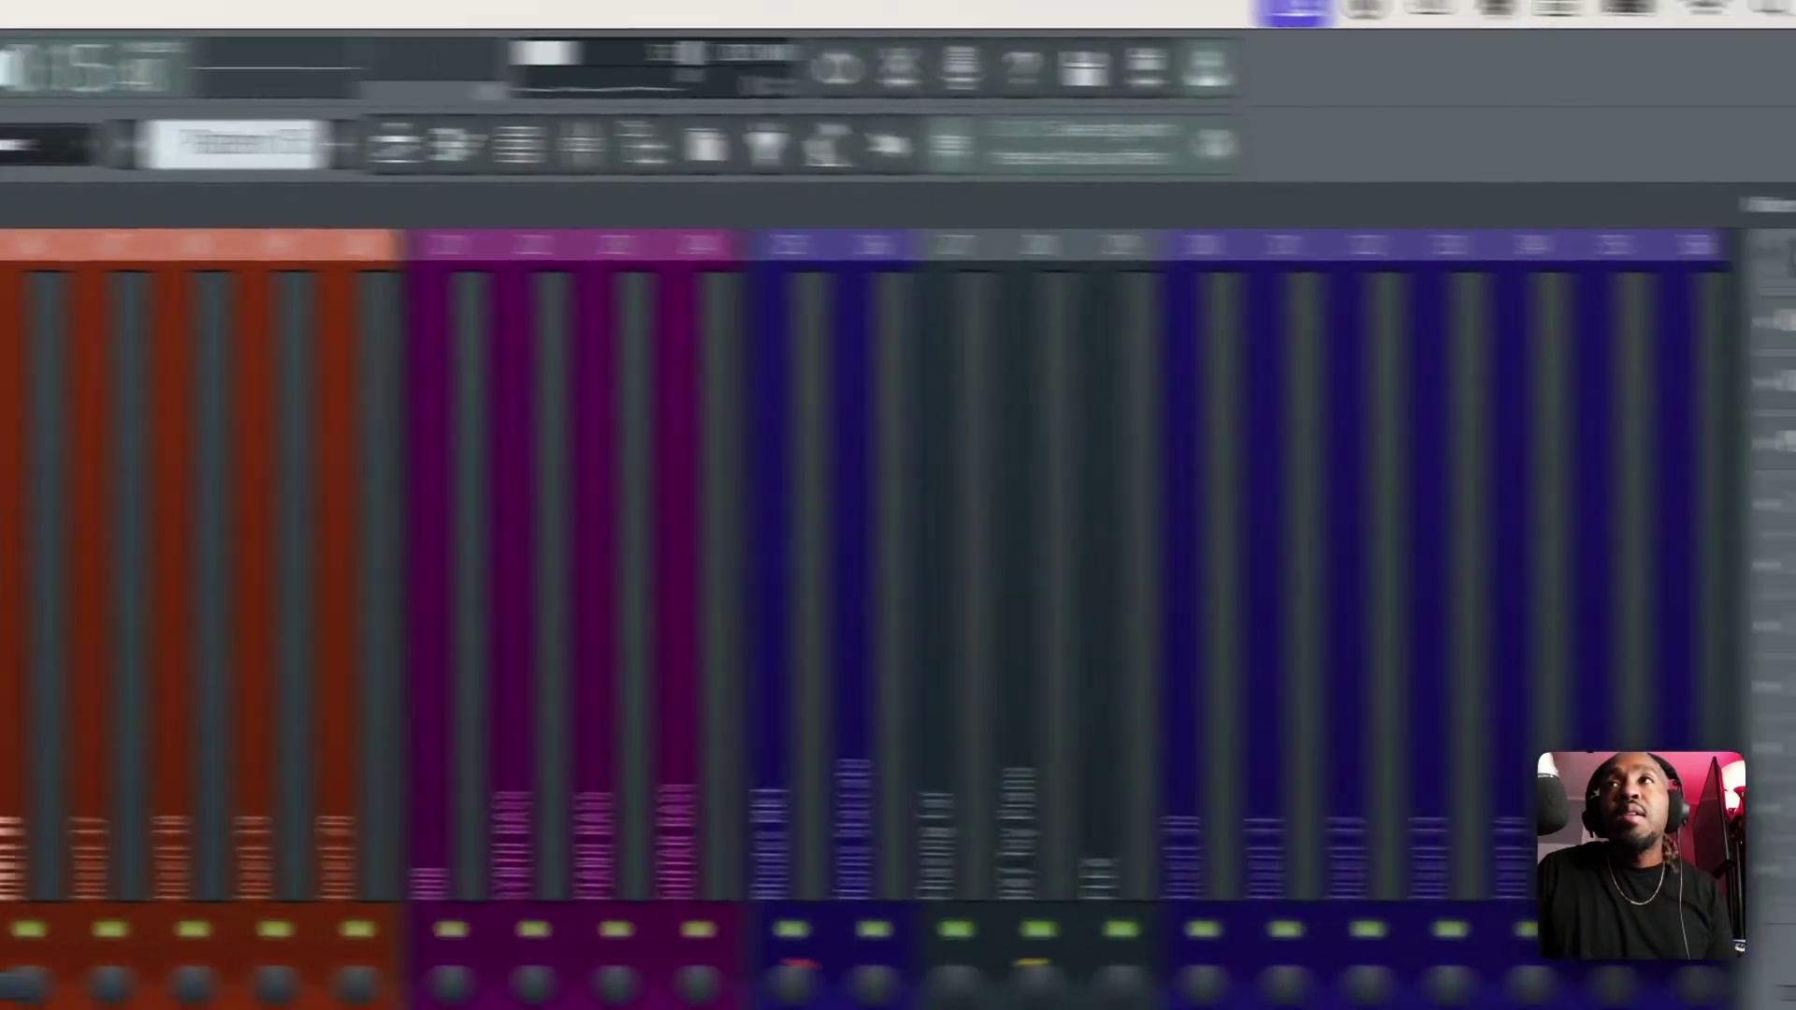
left_click(1777, 381)
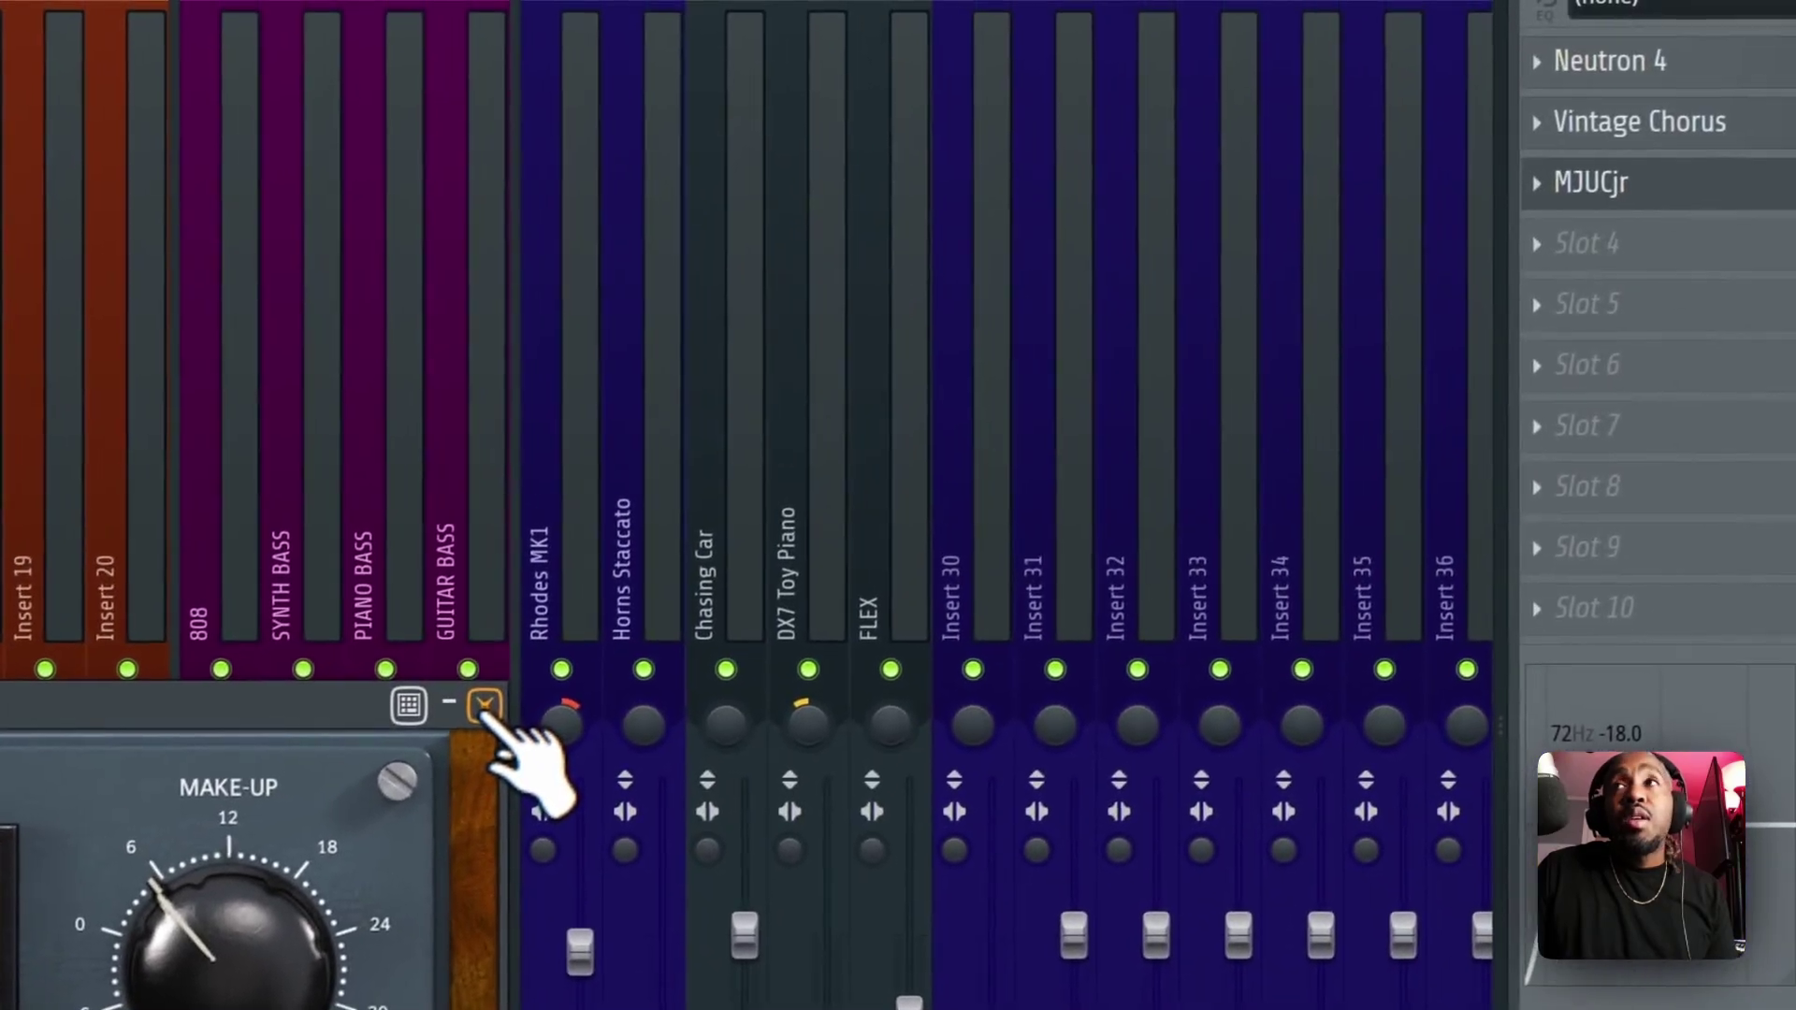
left_click(1369, 389)
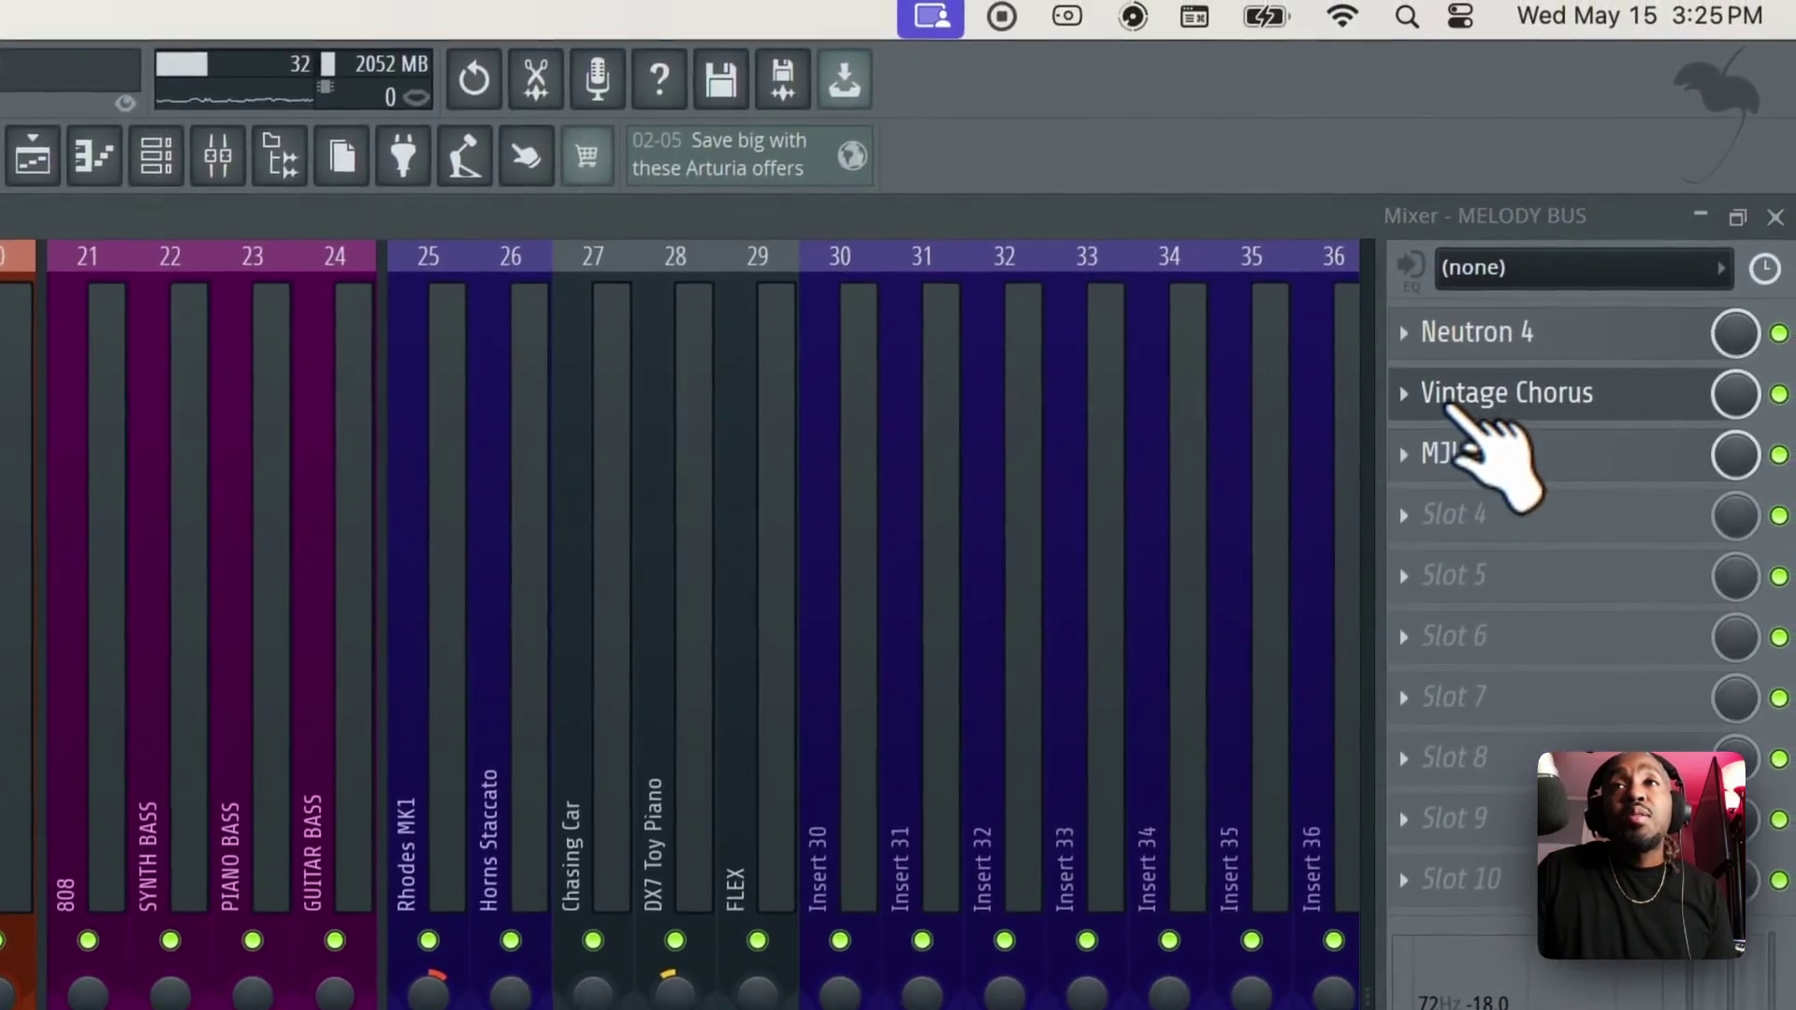
left_click(1594, 124)
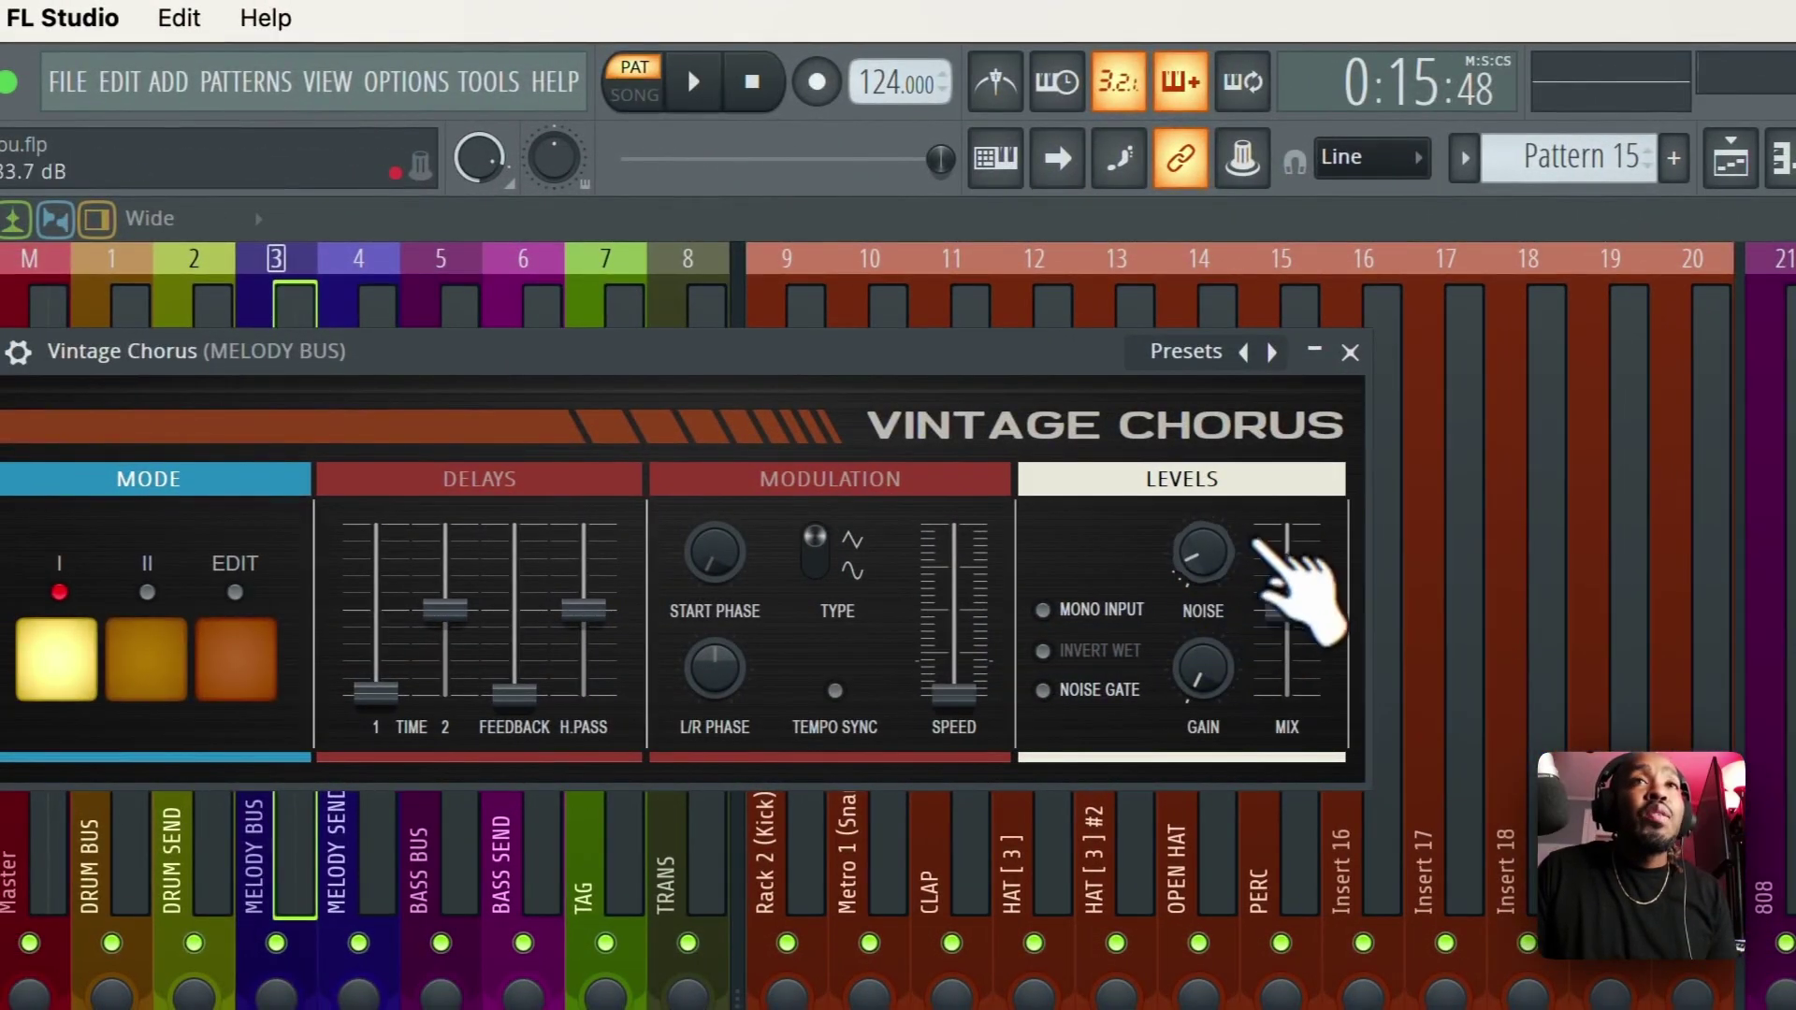
left_click(1350, 353)
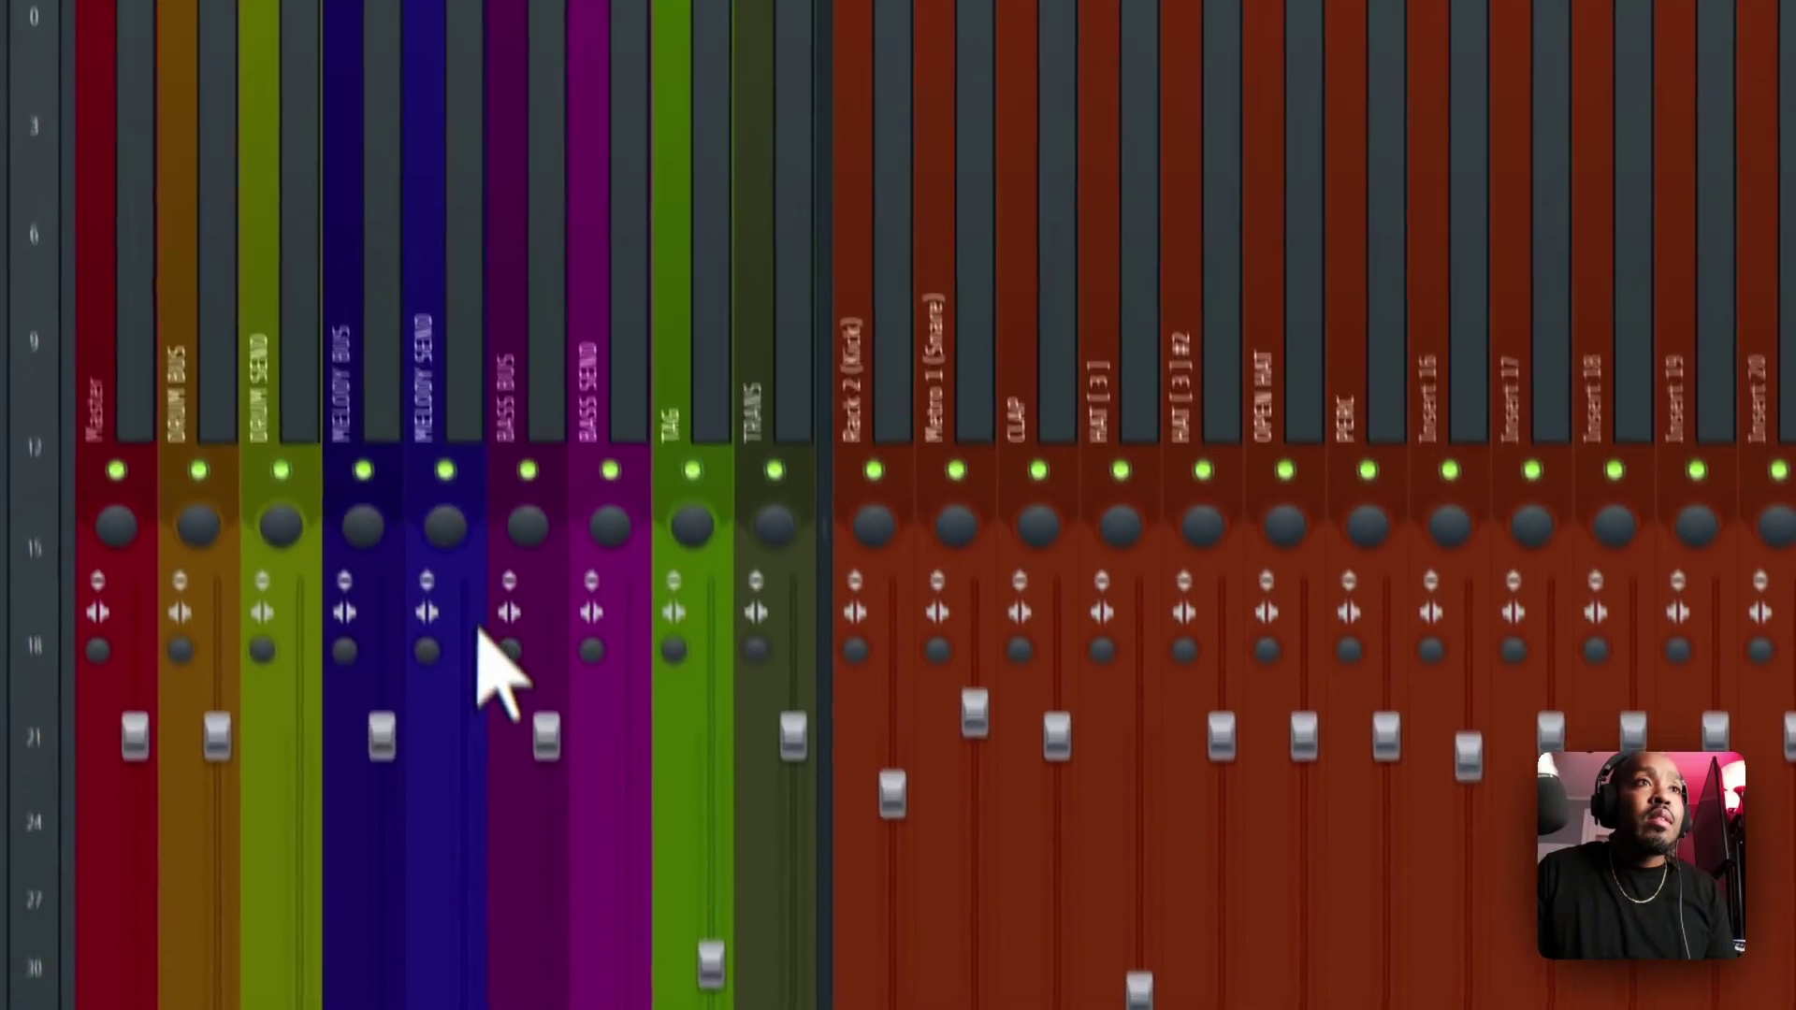
Check the Rhodes MK1, Horns Staccato and DX7 Toy Piano mixer tracks and inspect the Cymatics Memory effect on DX7 Toy Piano.
left_click(236, 155)
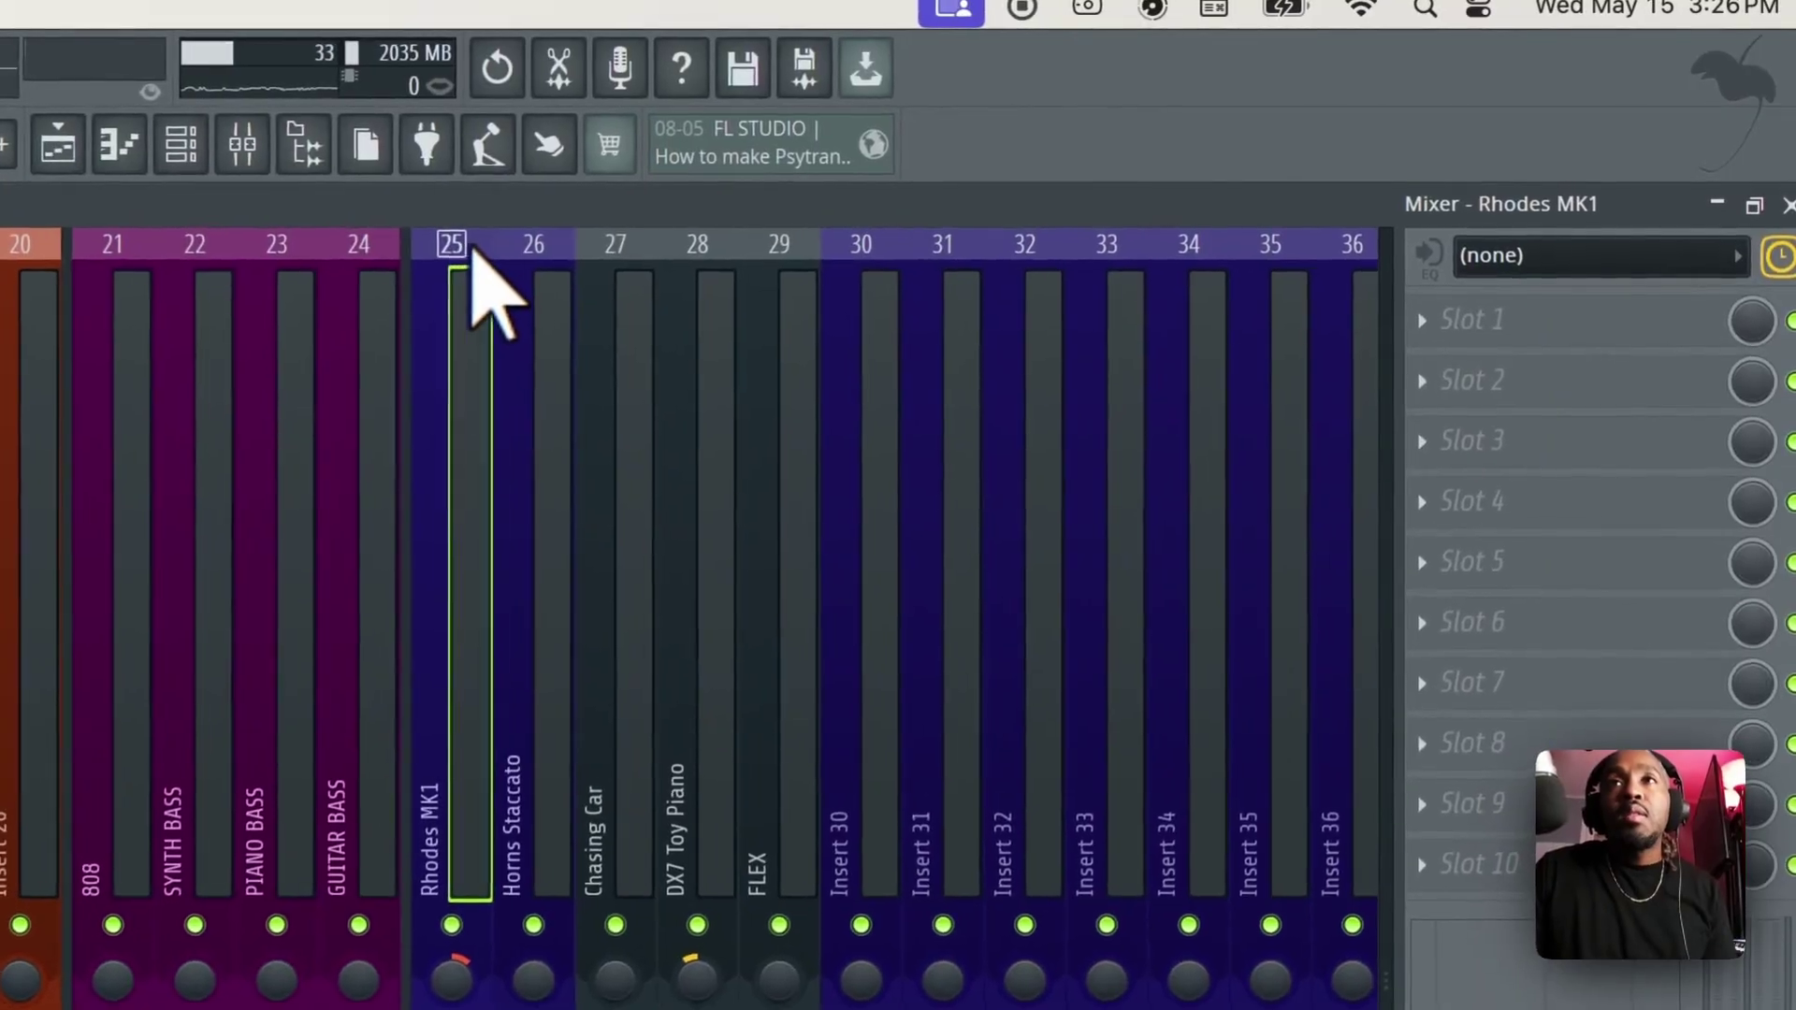
left_click(507, 257)
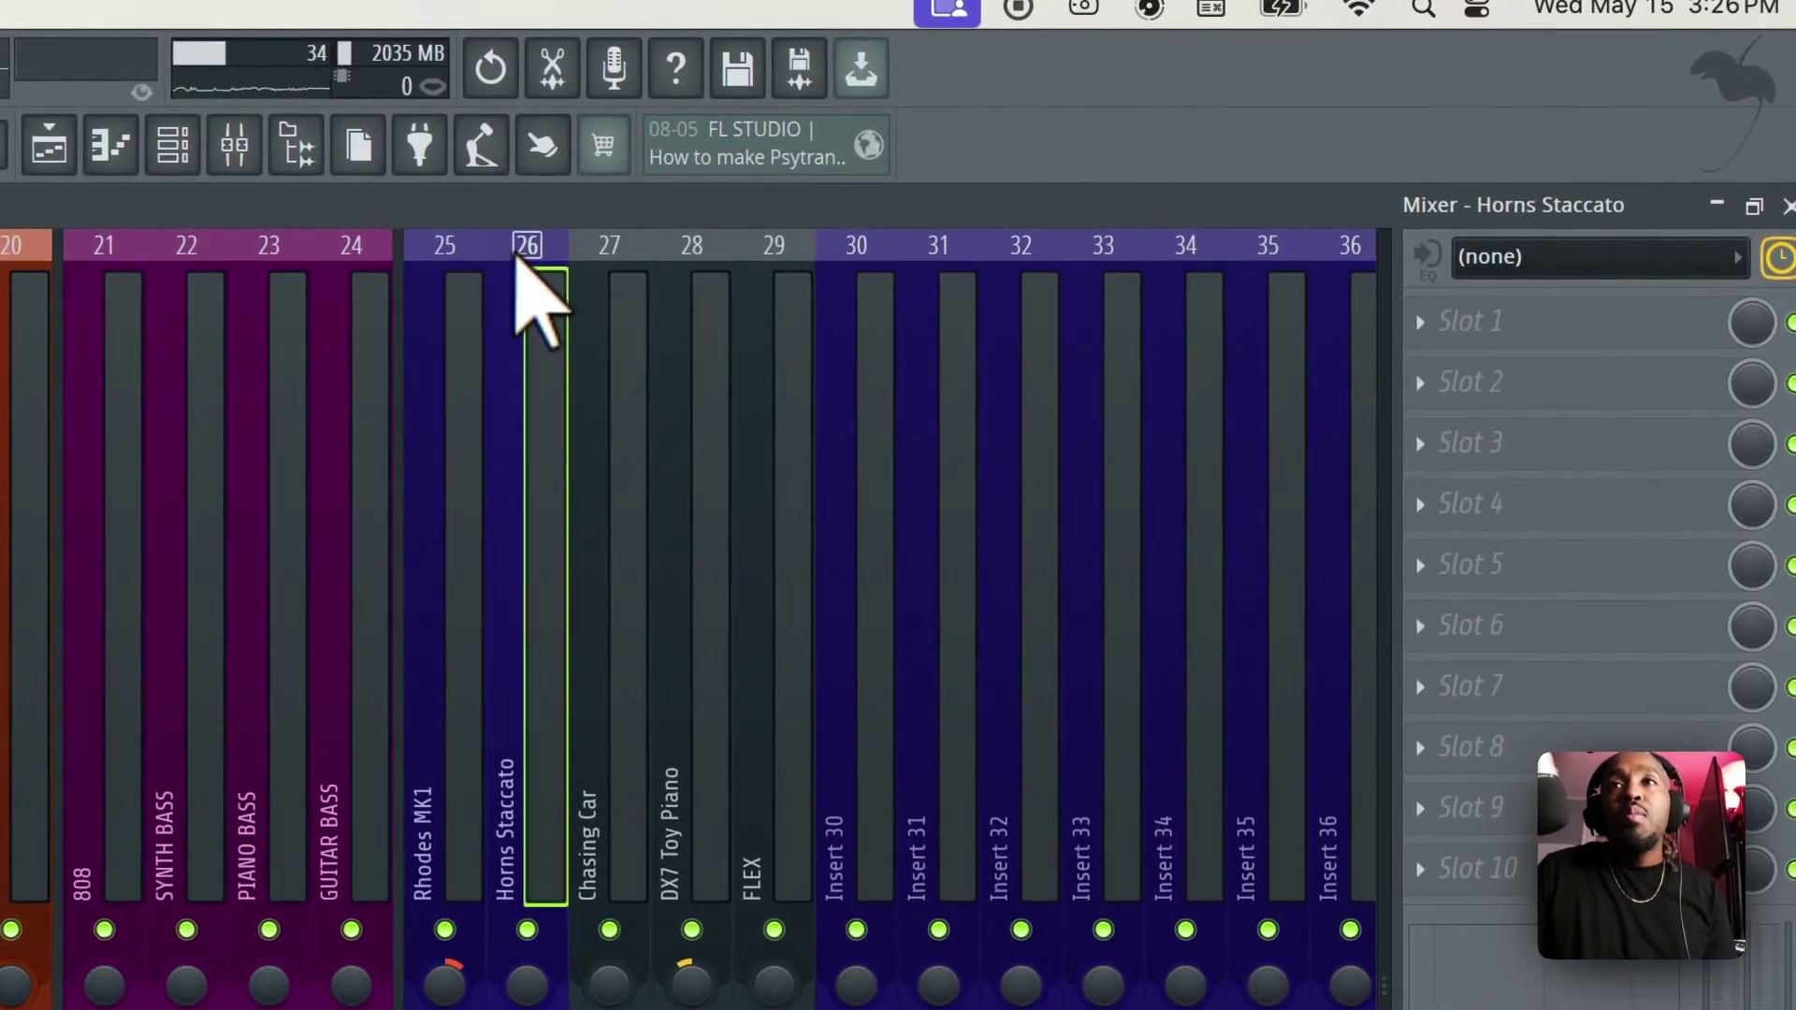
left_click(711, 758)
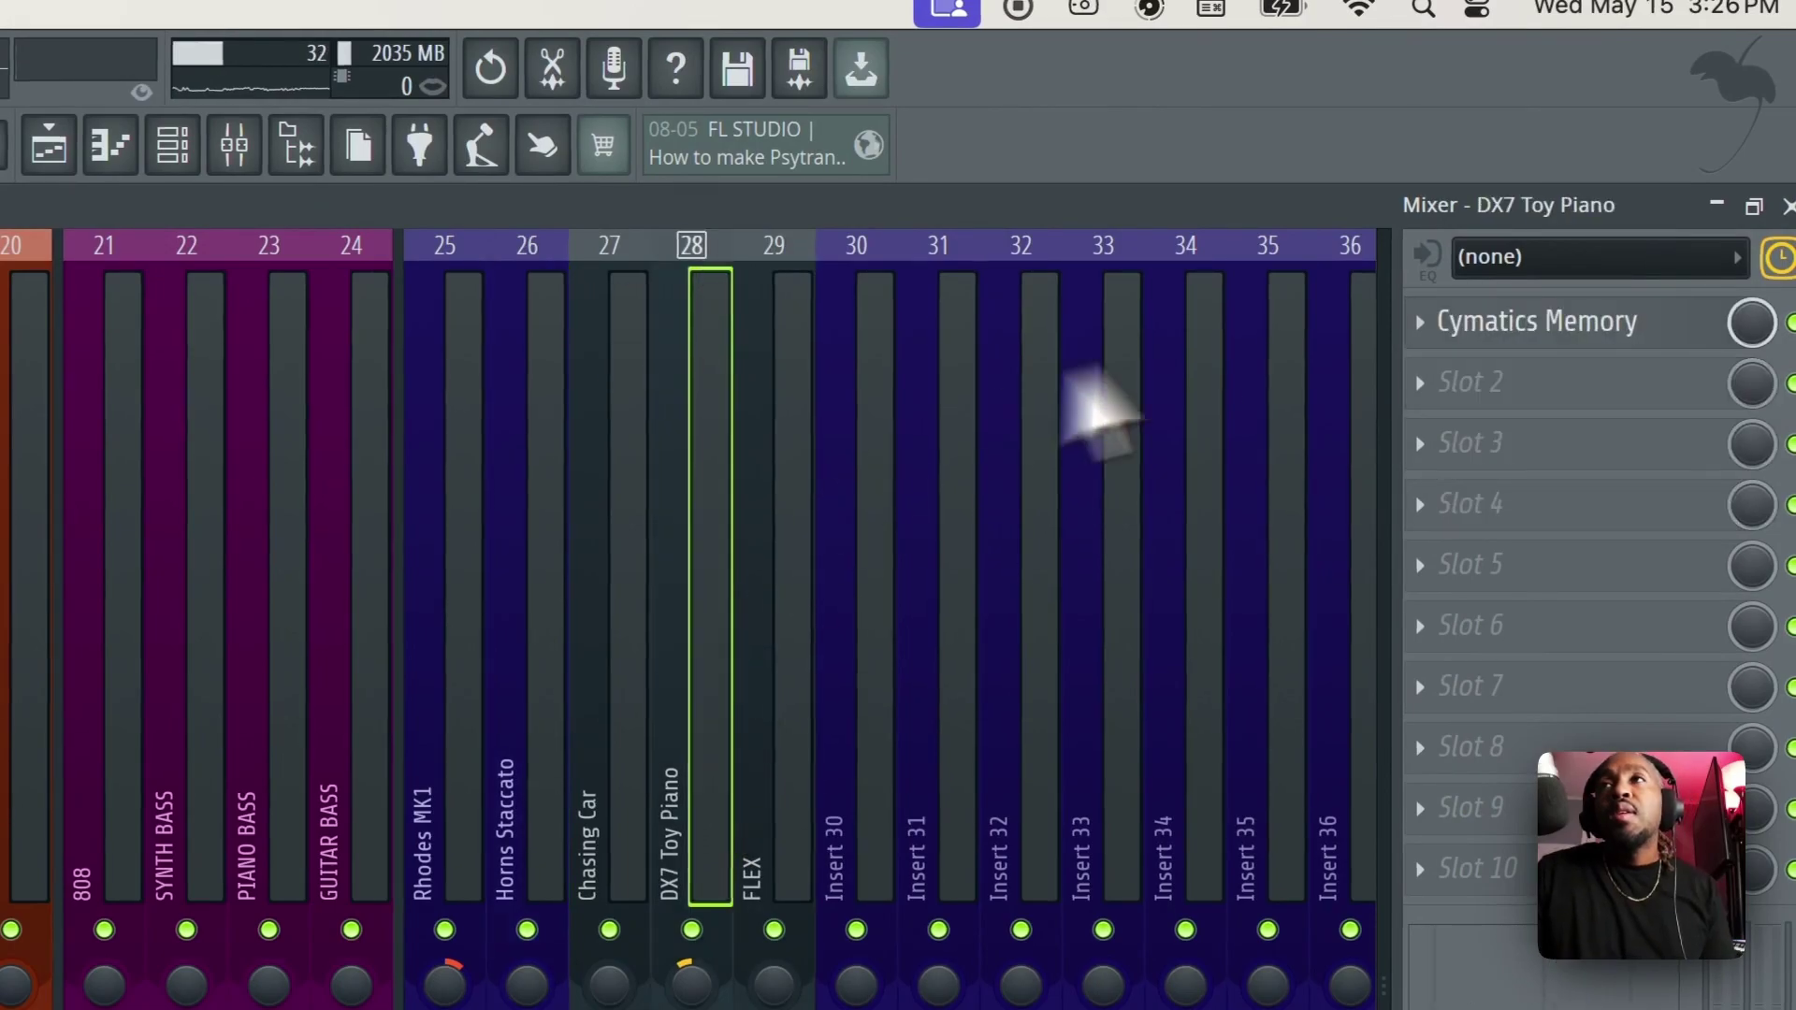
left_click(1487, 338)
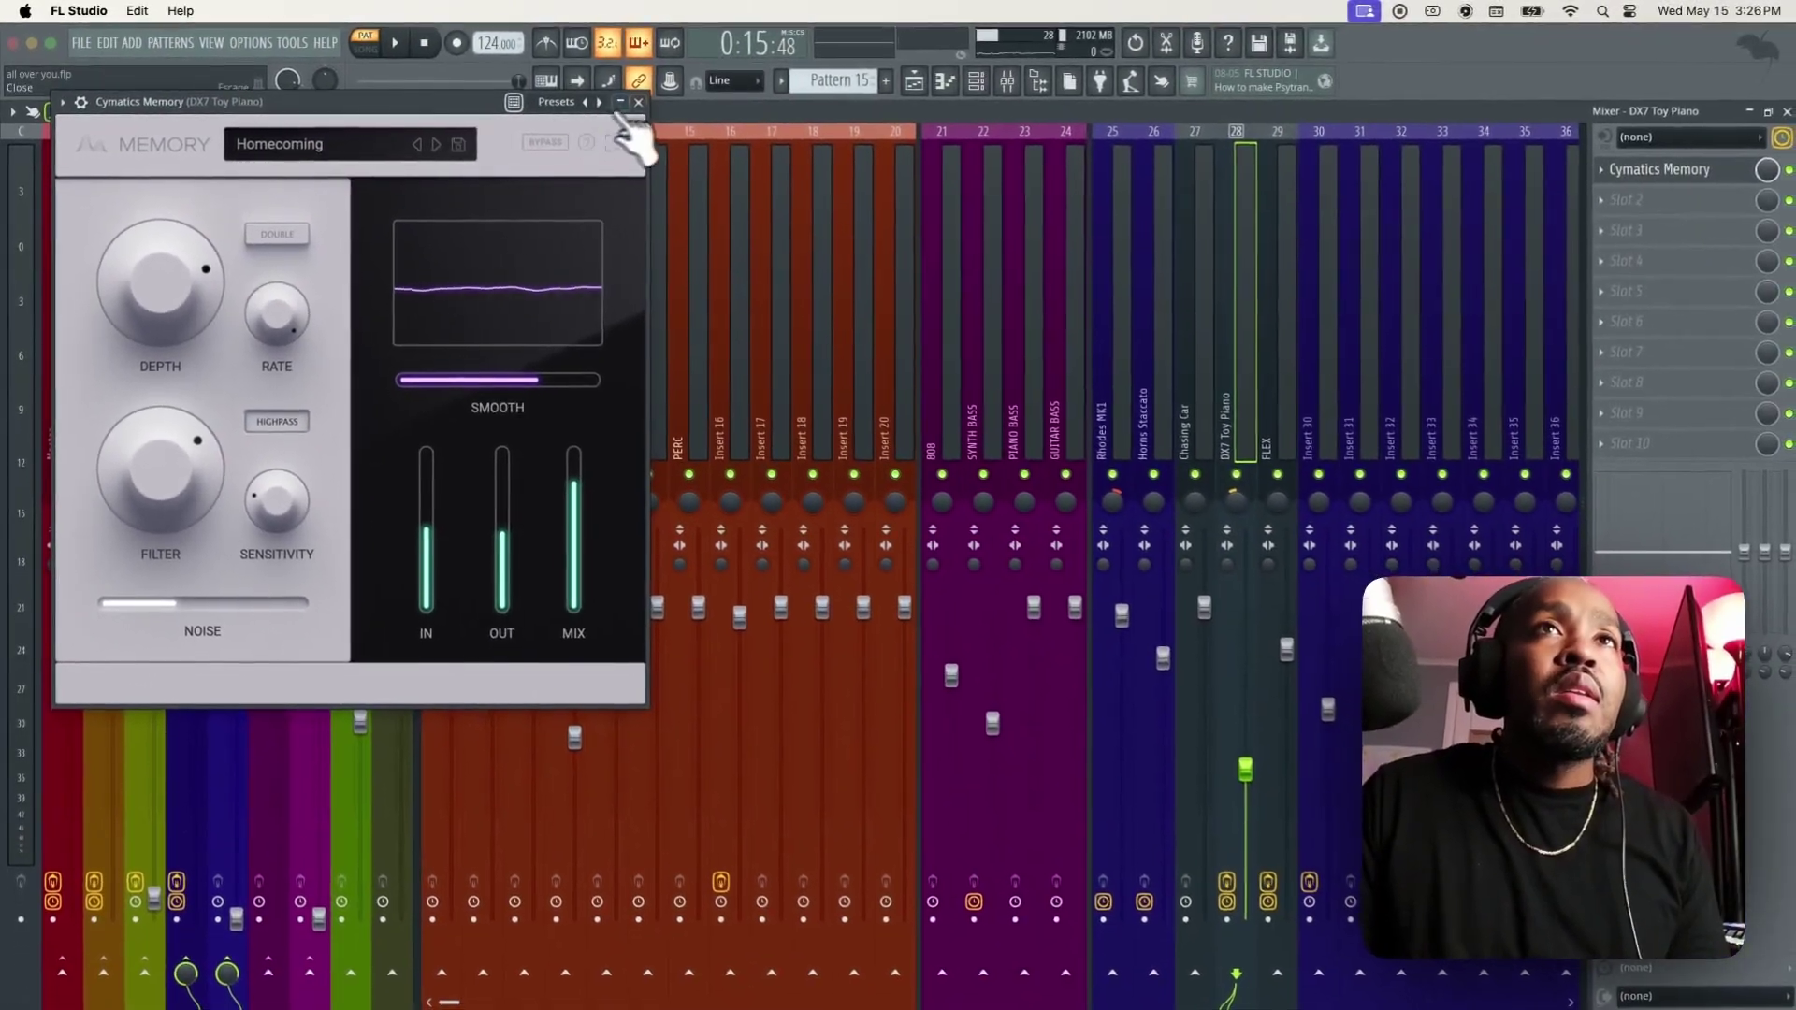
left_click(621, 103)
Compare the effect slots of the melody mixer tracks from Rhodes MK1 through DX7 Toy Piano to FLEX.
left_click(1156, 133)
left_click(1115, 133)
left_click(1153, 133)
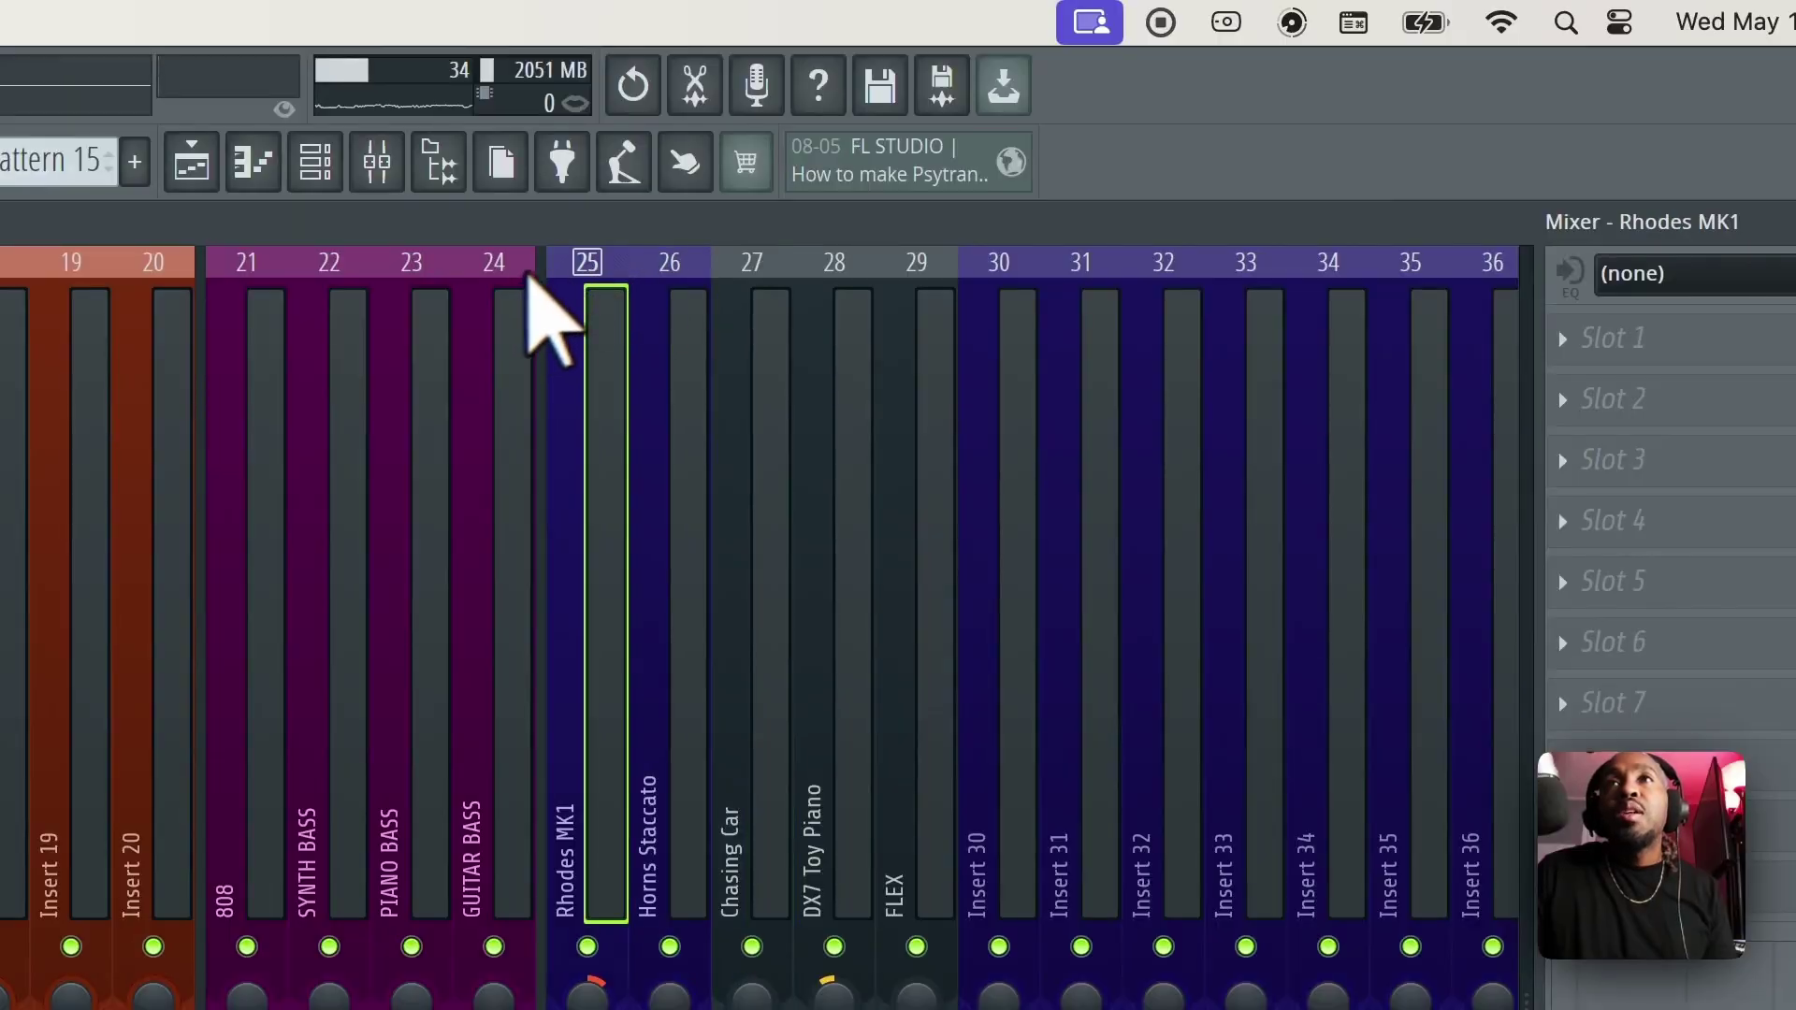
left_click(762, 271)
left_click(868, 277)
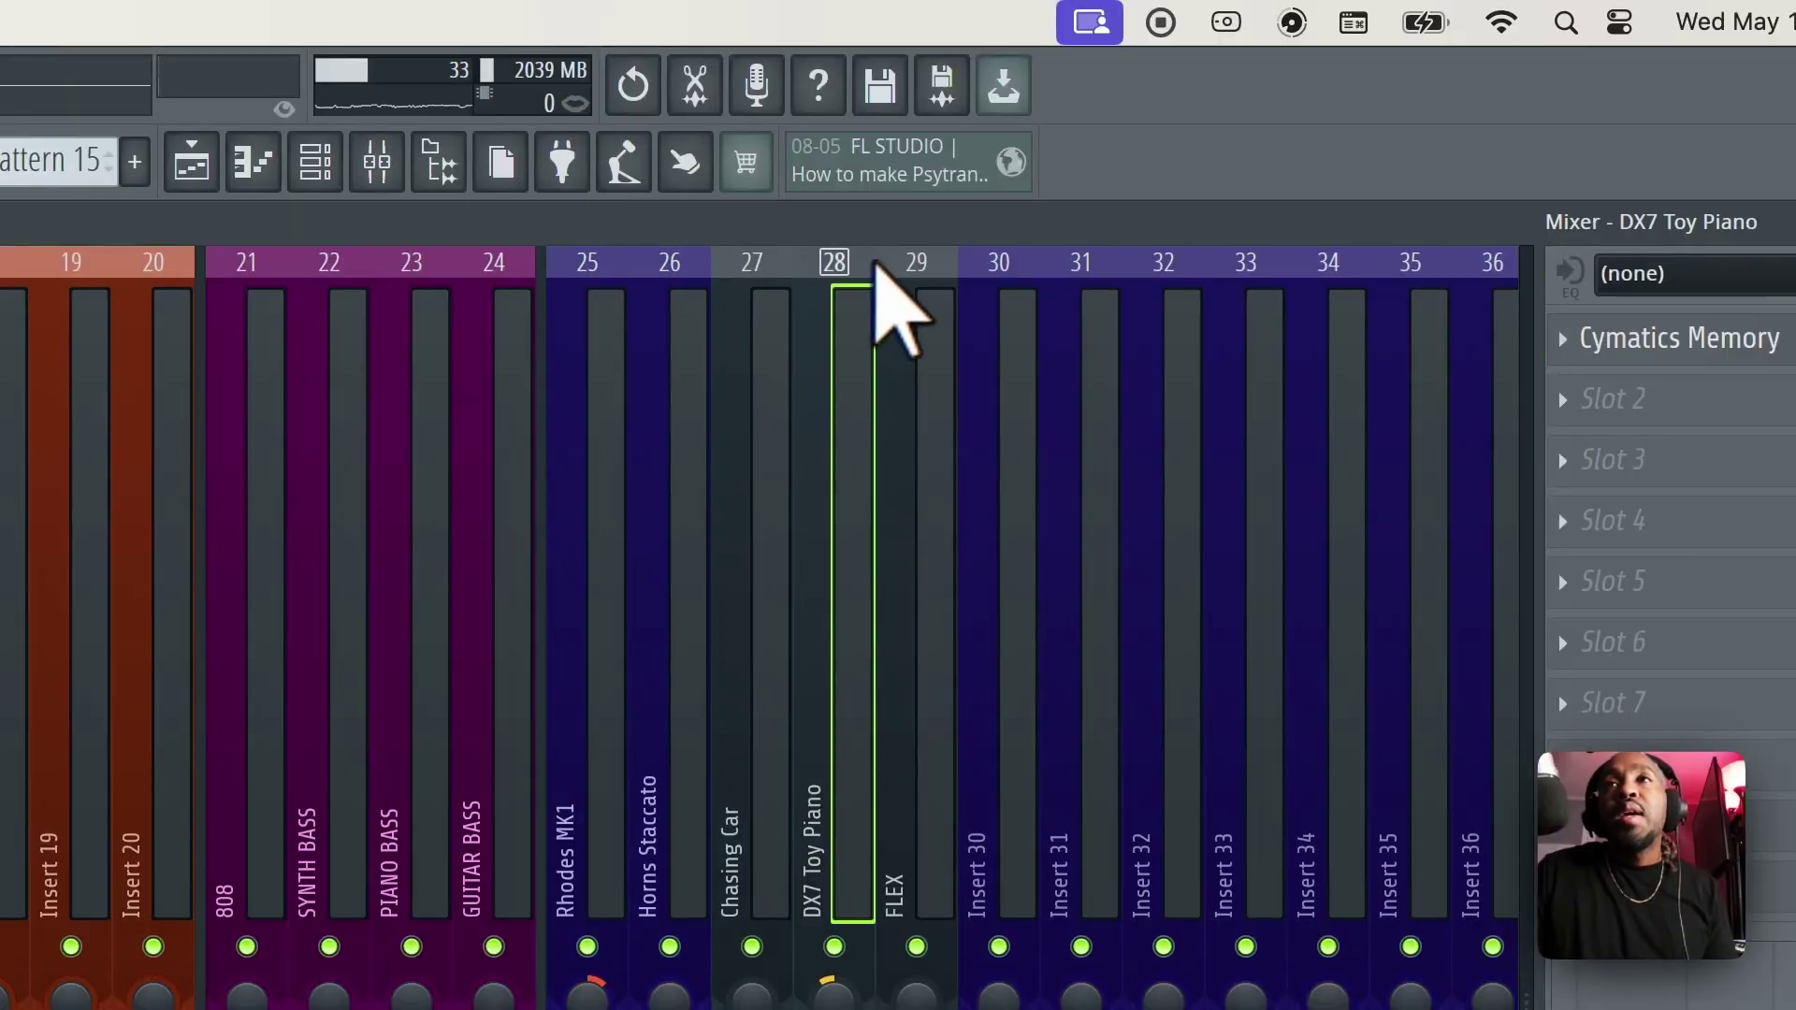
left_click(904, 283)
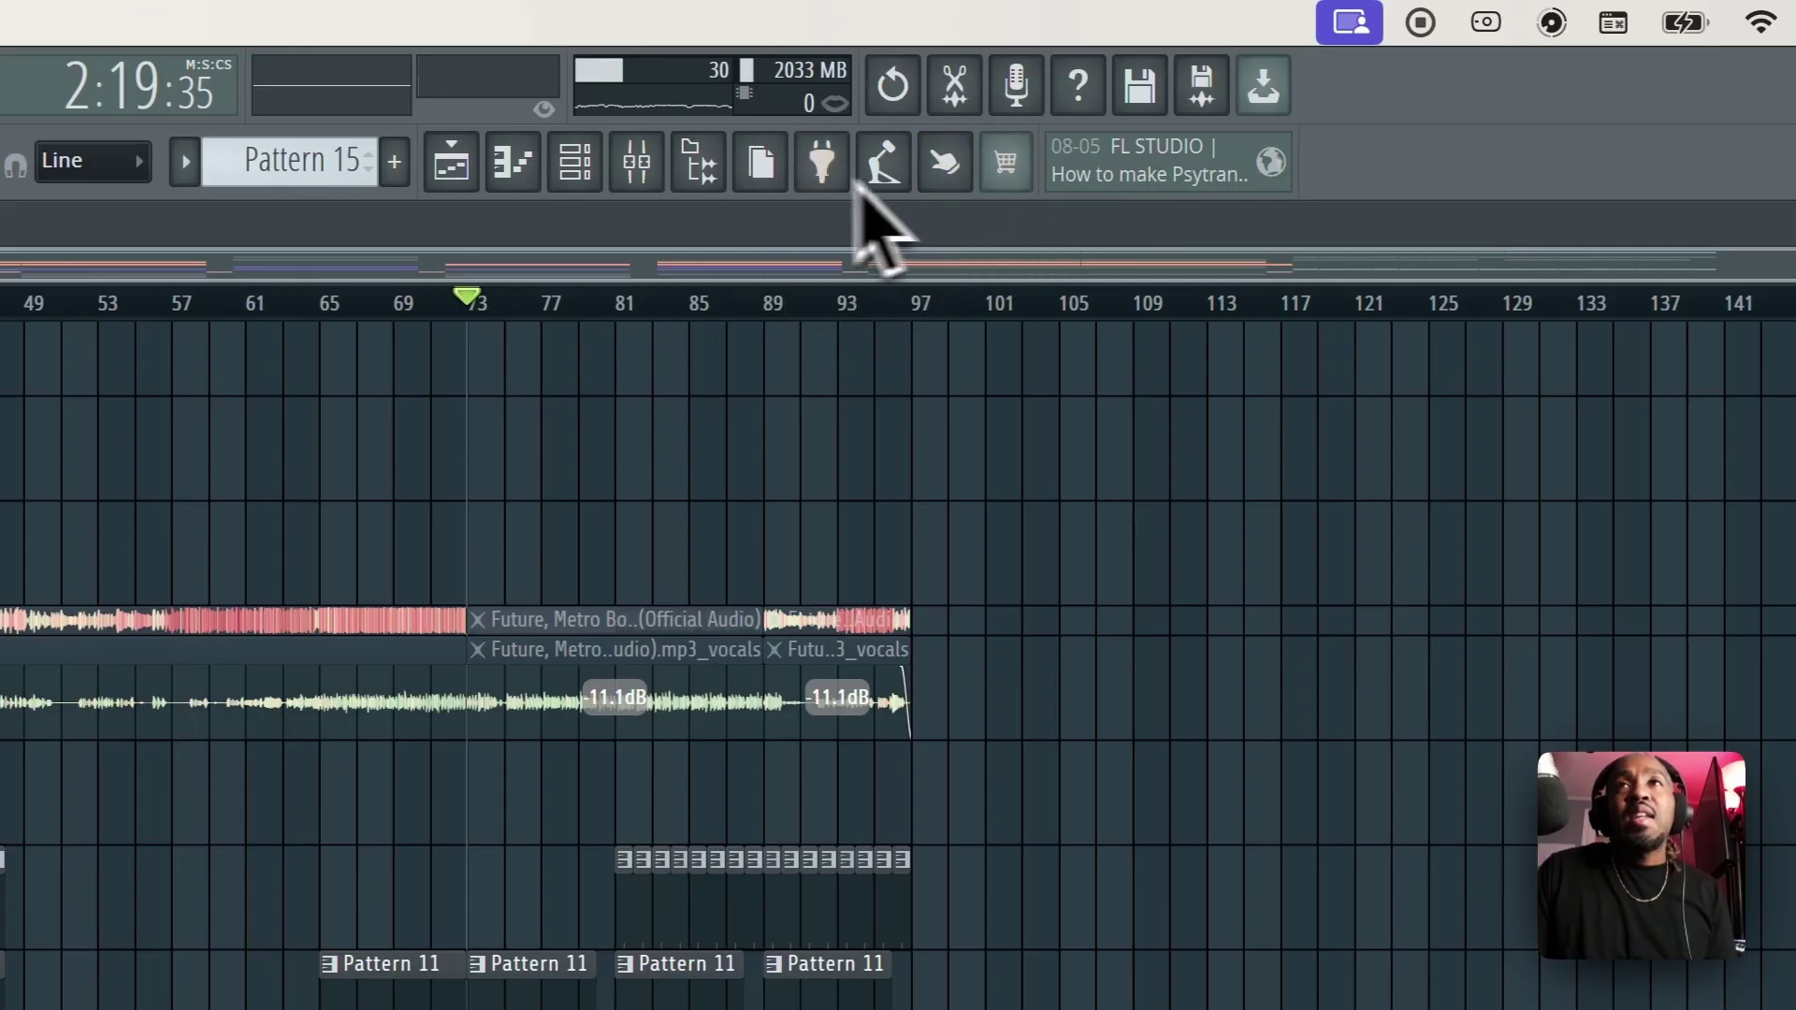
Reopen the mixer, solo the FLEX track during playback and audition its effect chain, switching Tunnel (Pipe-Clean) back on.
left_click(646, 163)
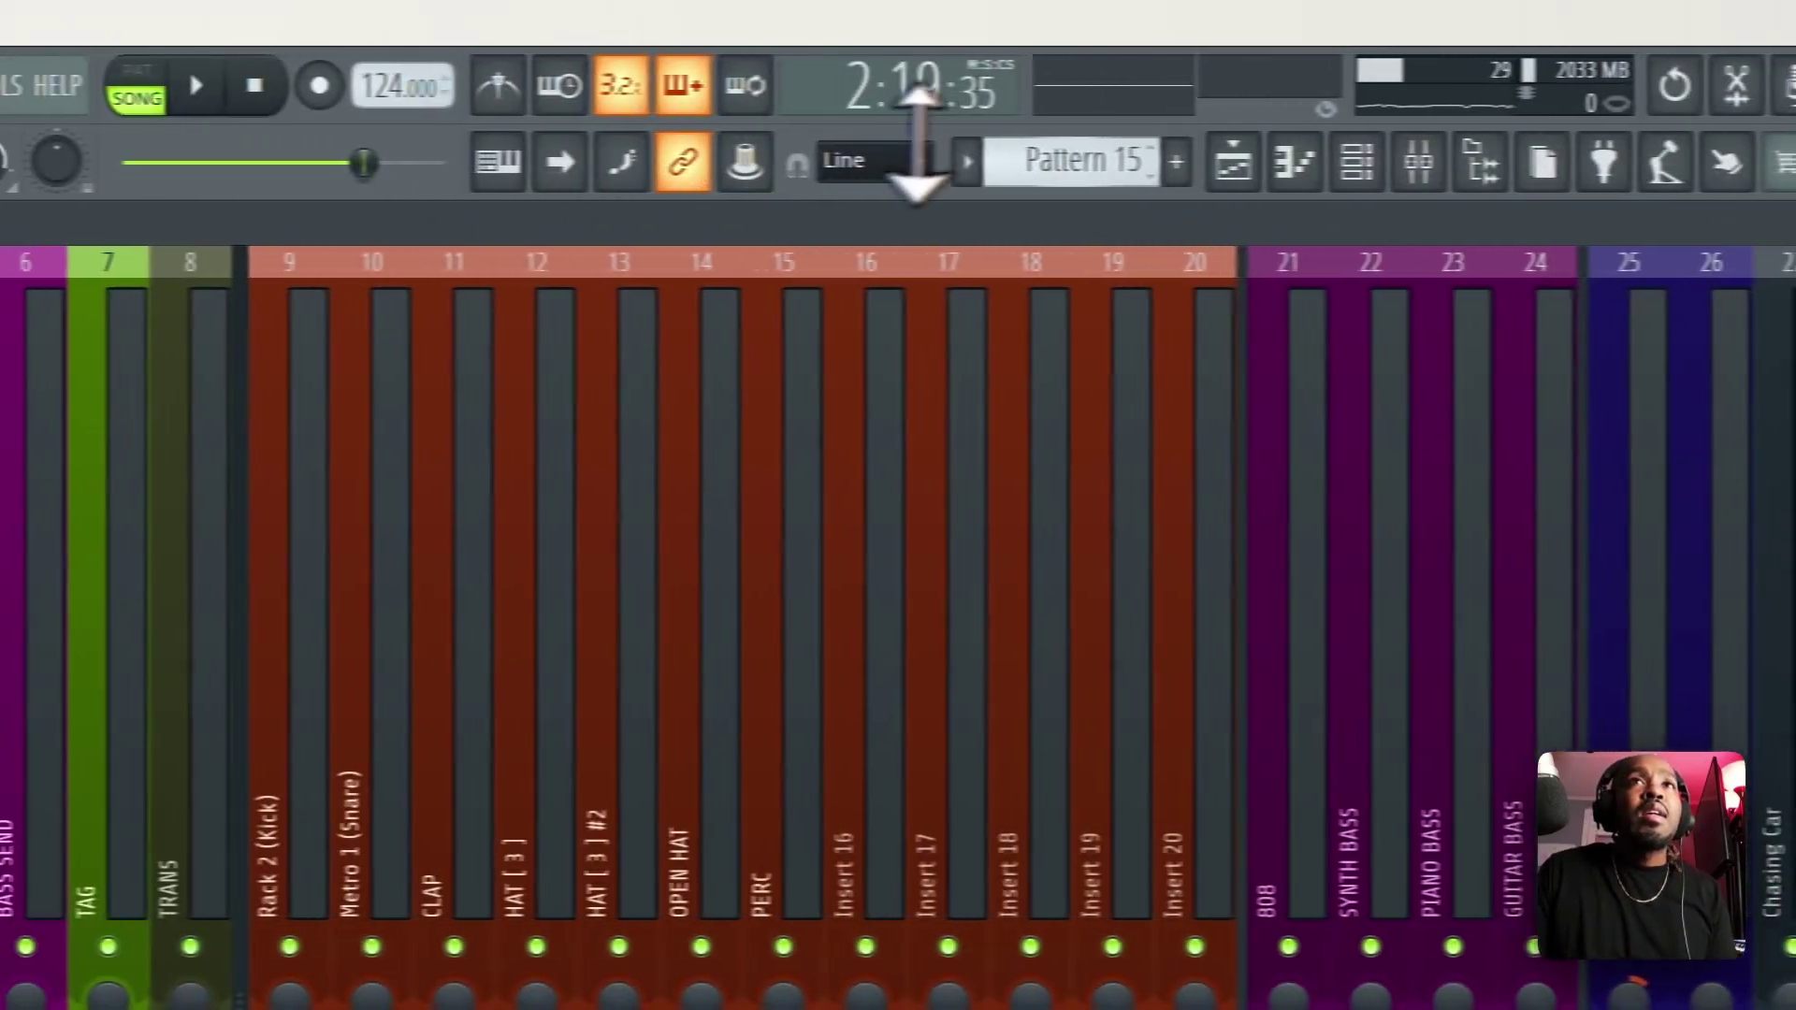
left_click_drag(1003, 151, 1114, 88)
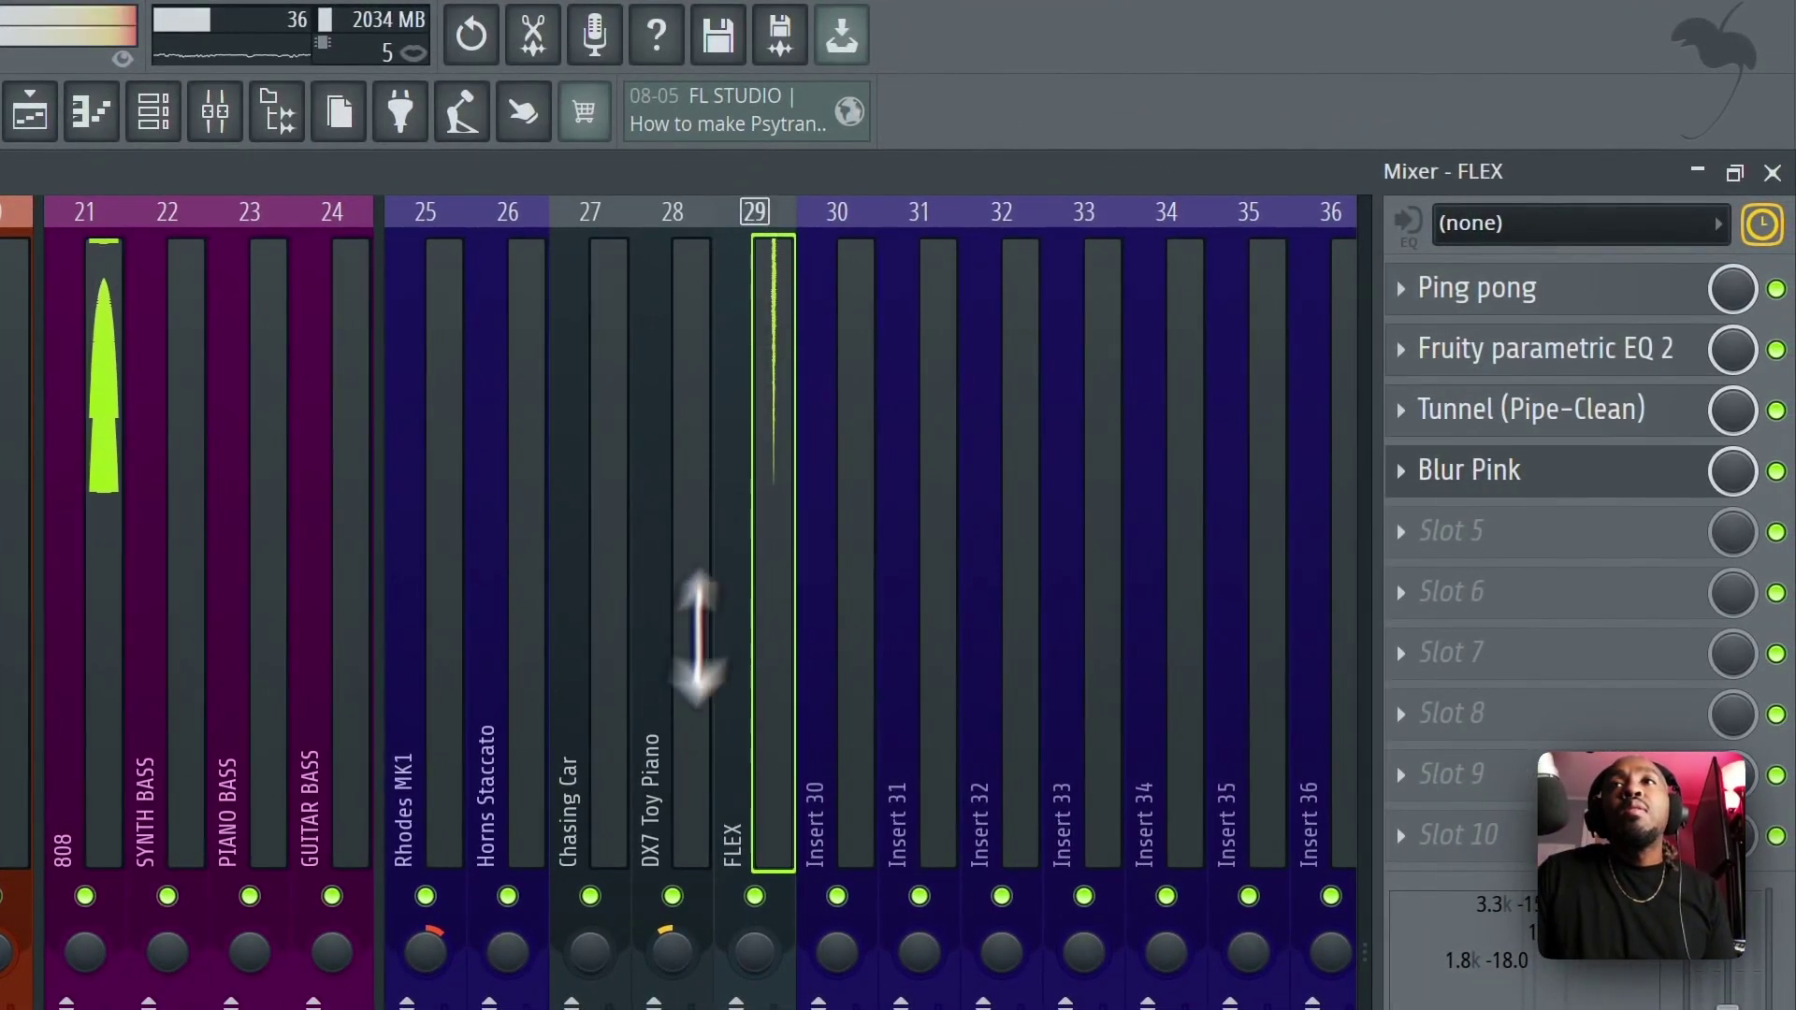
right_click(754, 896)
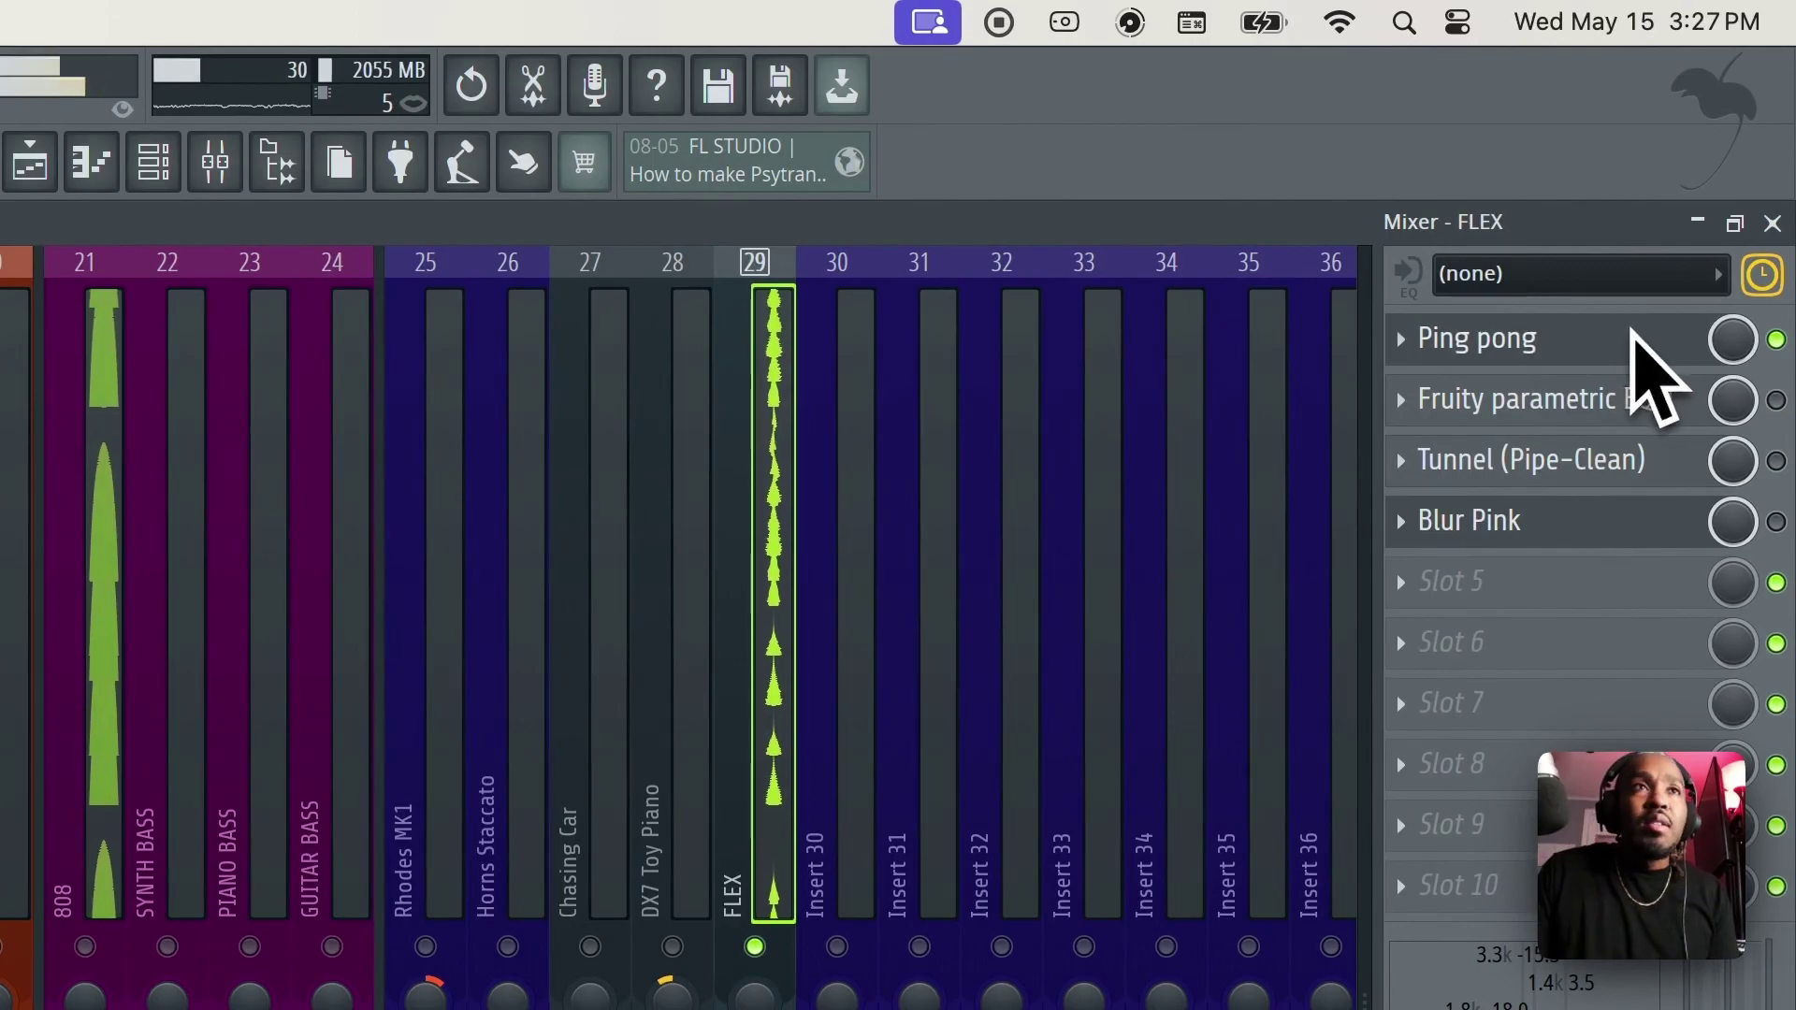
left_click(1633, 336)
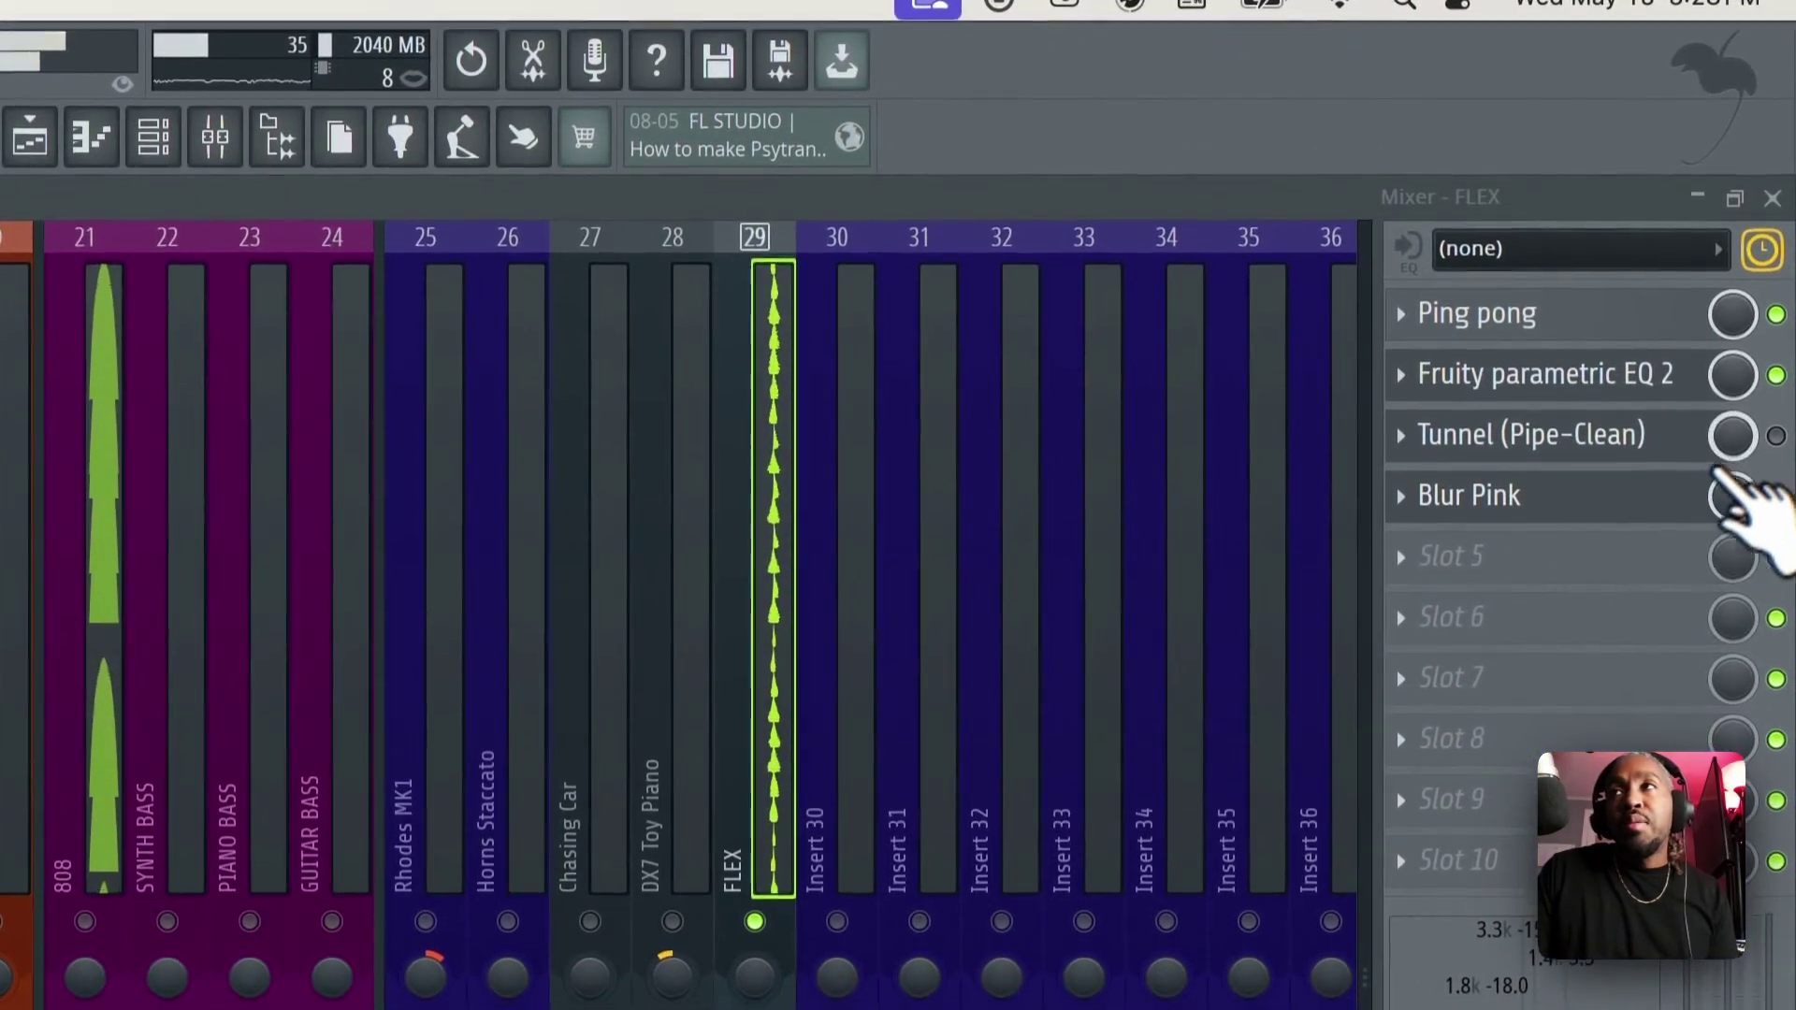
left_click(1775, 436)
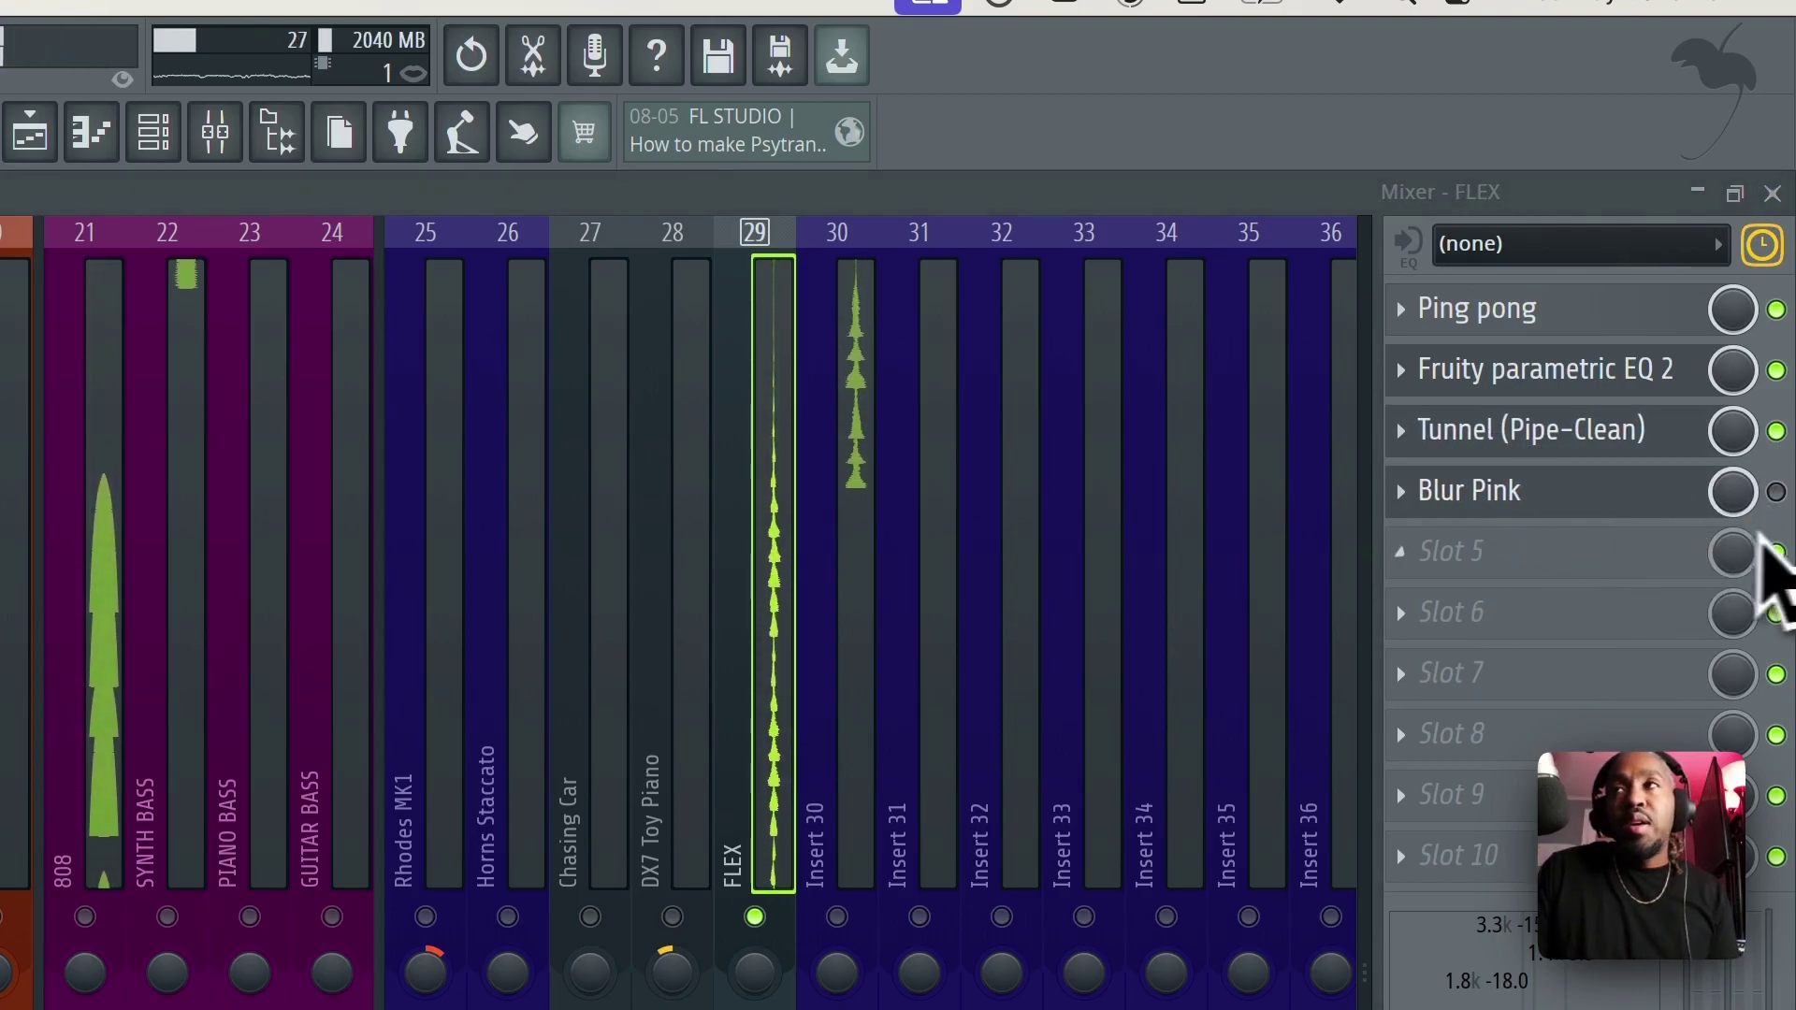
Inspect the Blur Pink convolver on FLEX, stop playback and close the open Blur Pink, Tunnel and parametric EQ windows.
left_click(1532, 517)
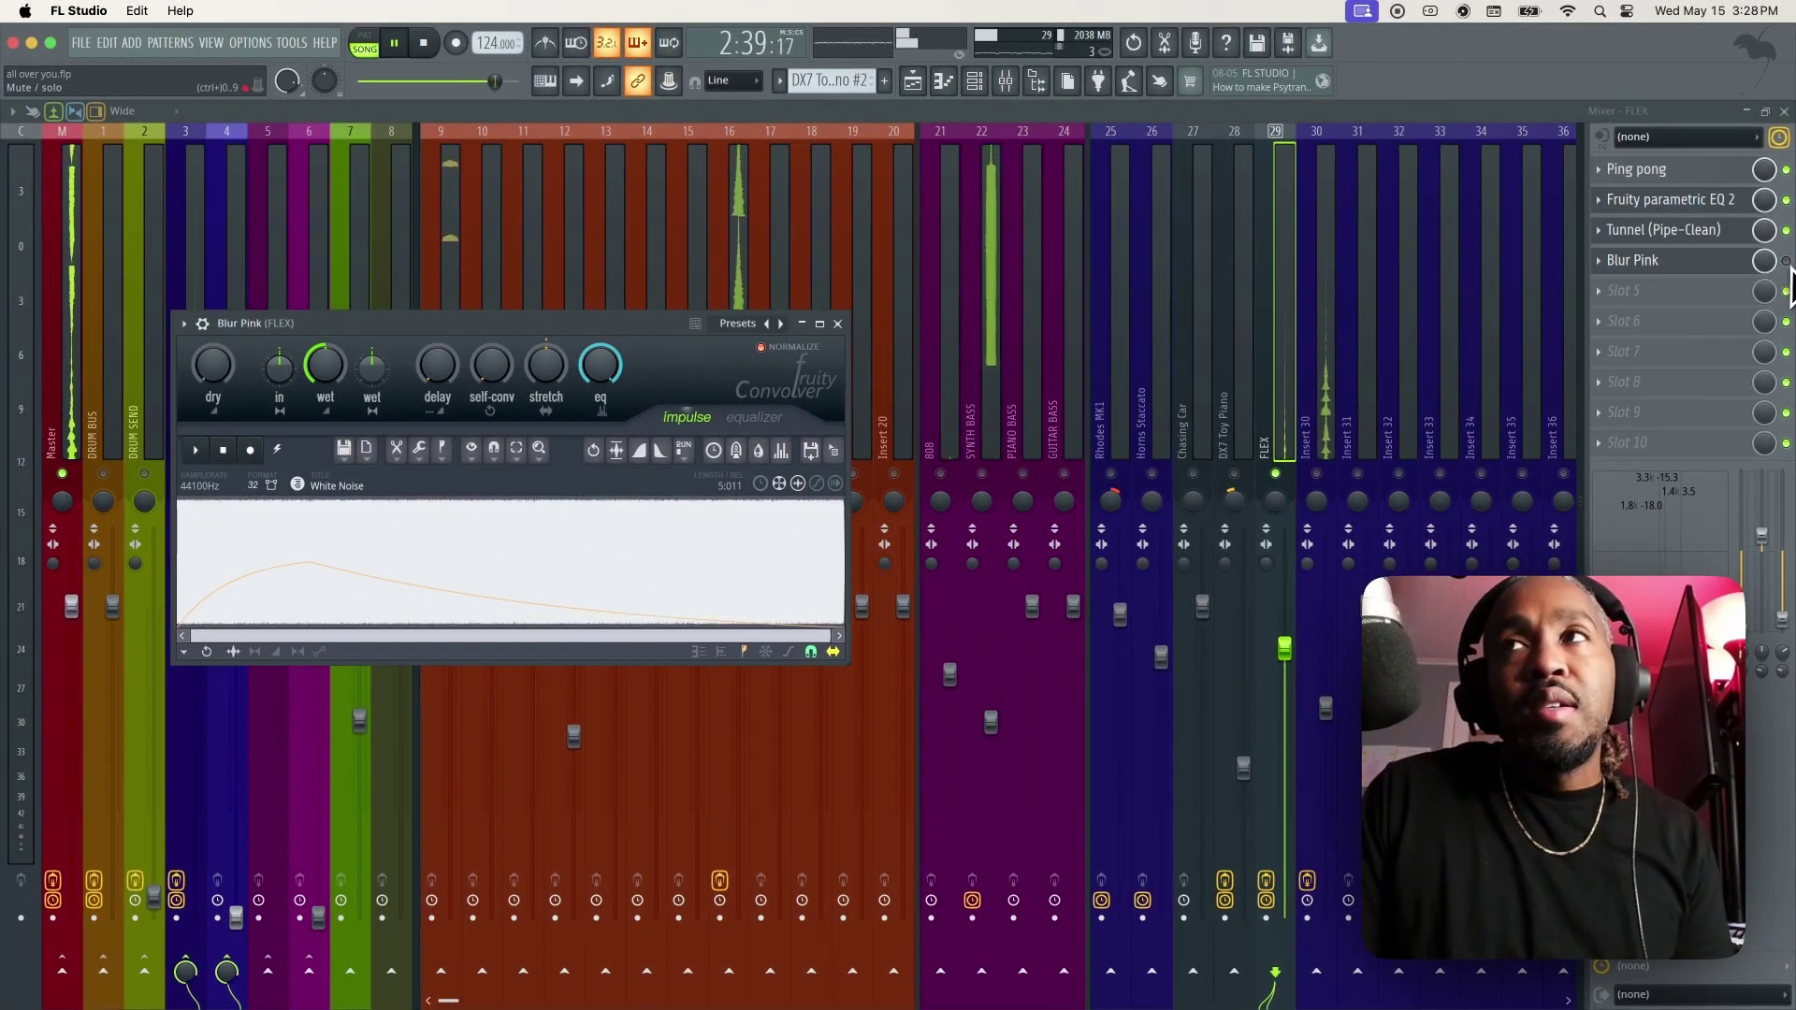
key("space")
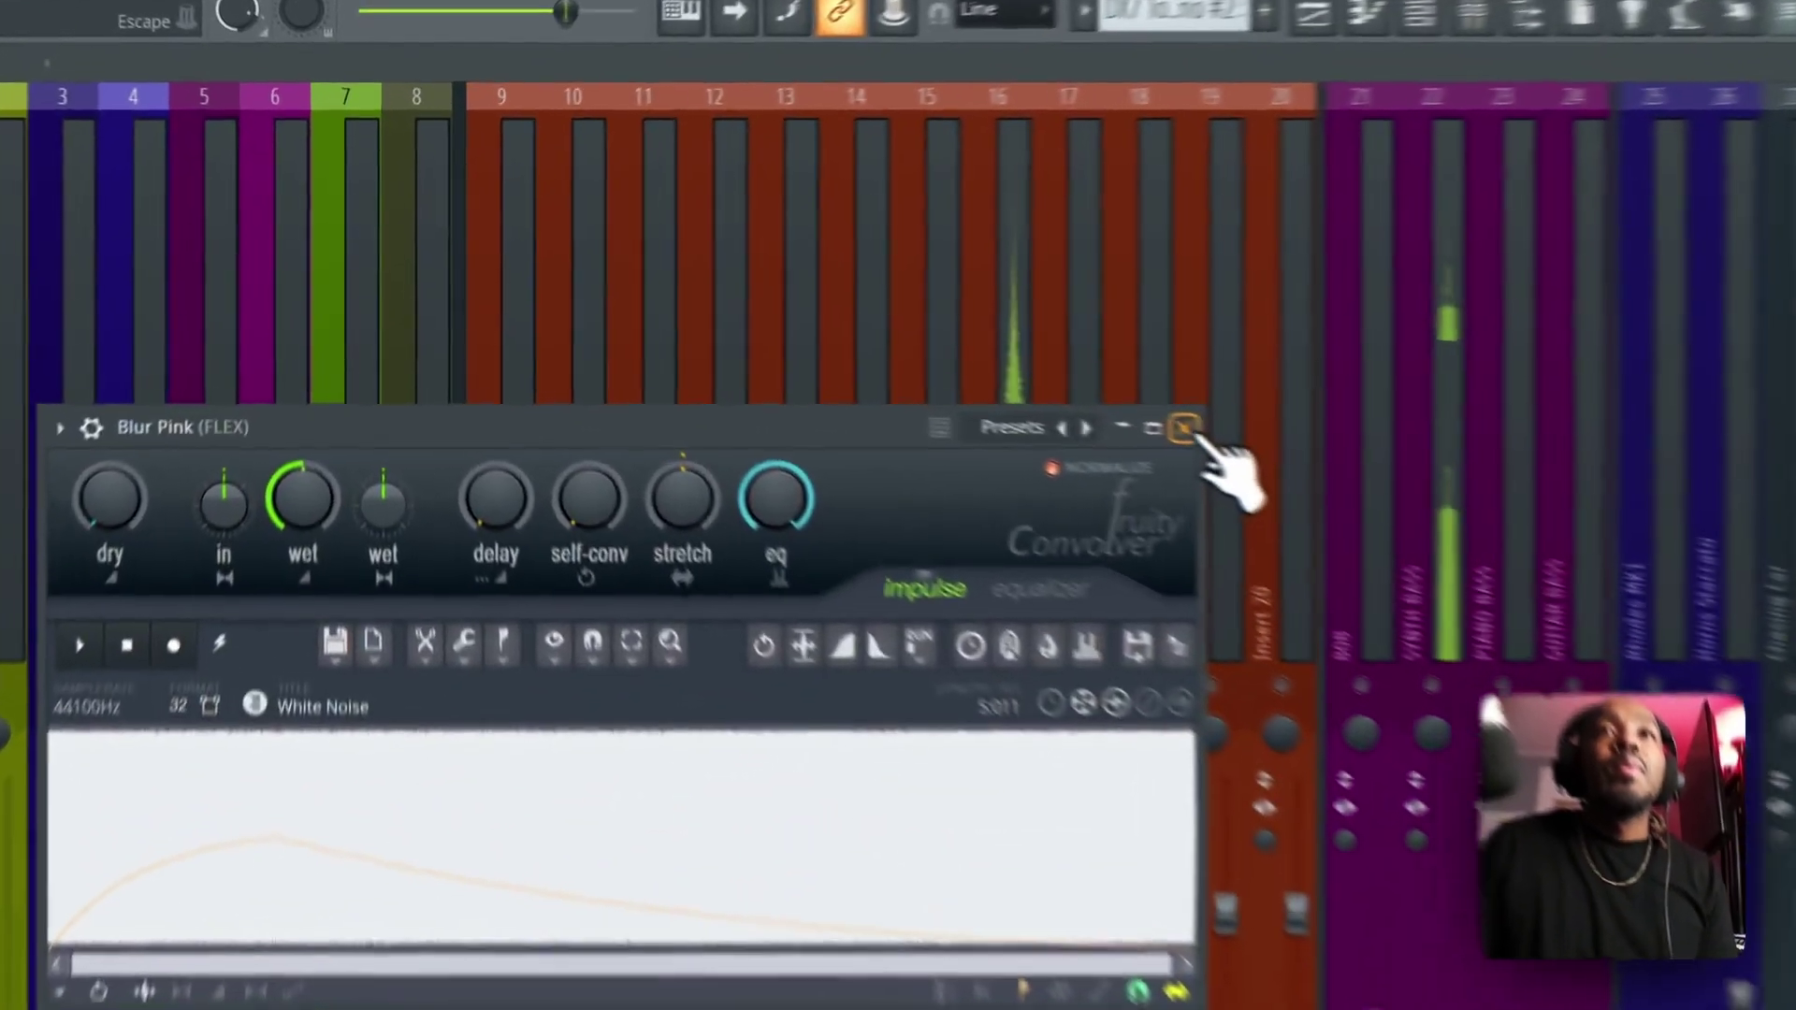
left_click(838, 324)
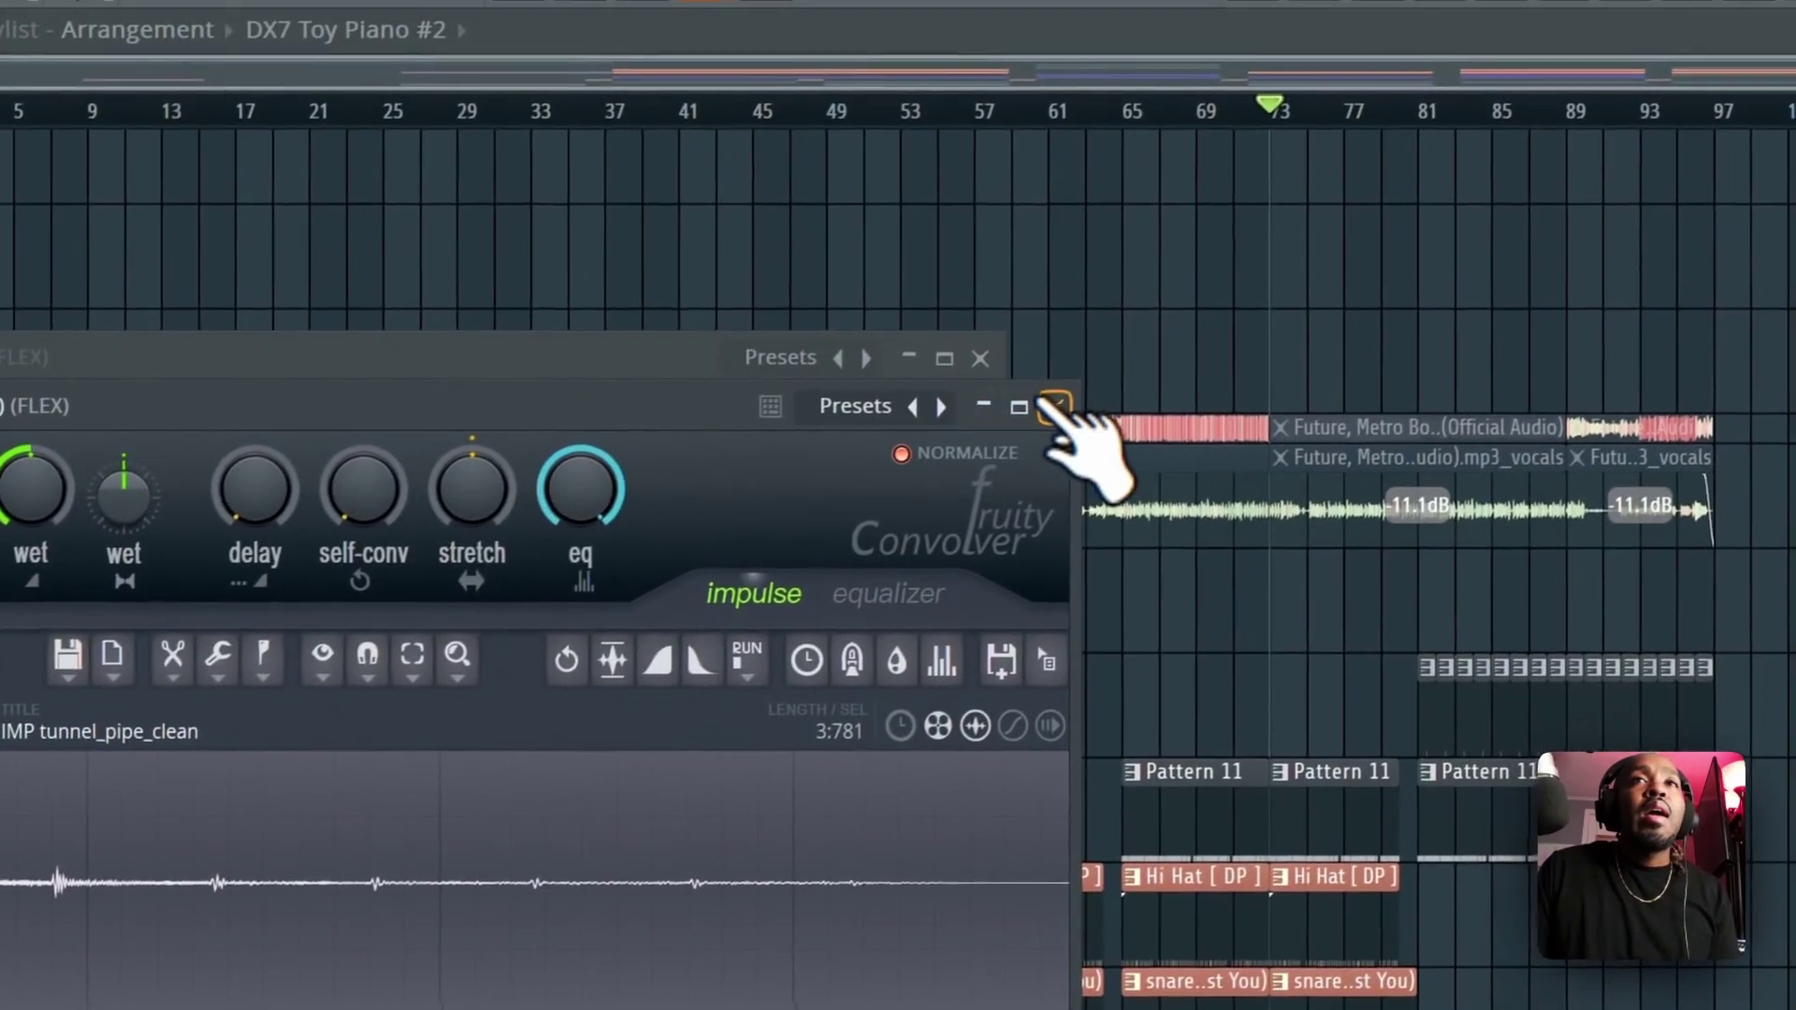
left_click(1055, 406)
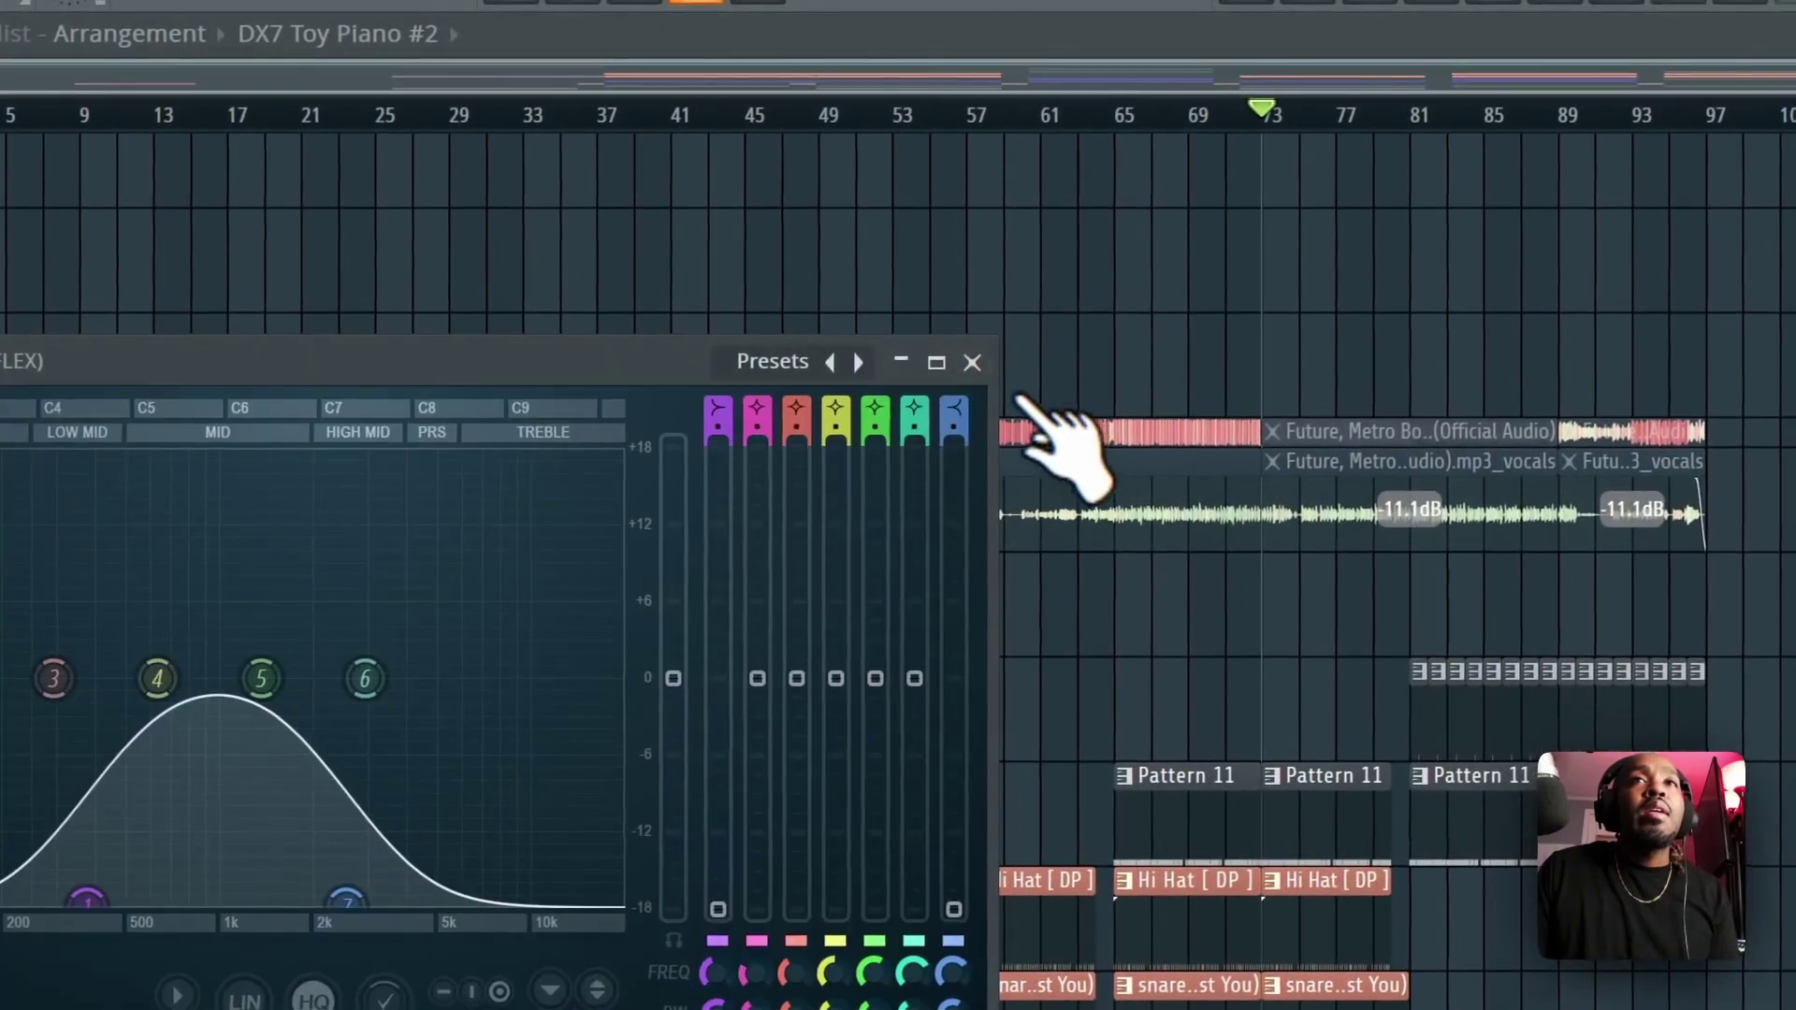
left_click(991, 392)
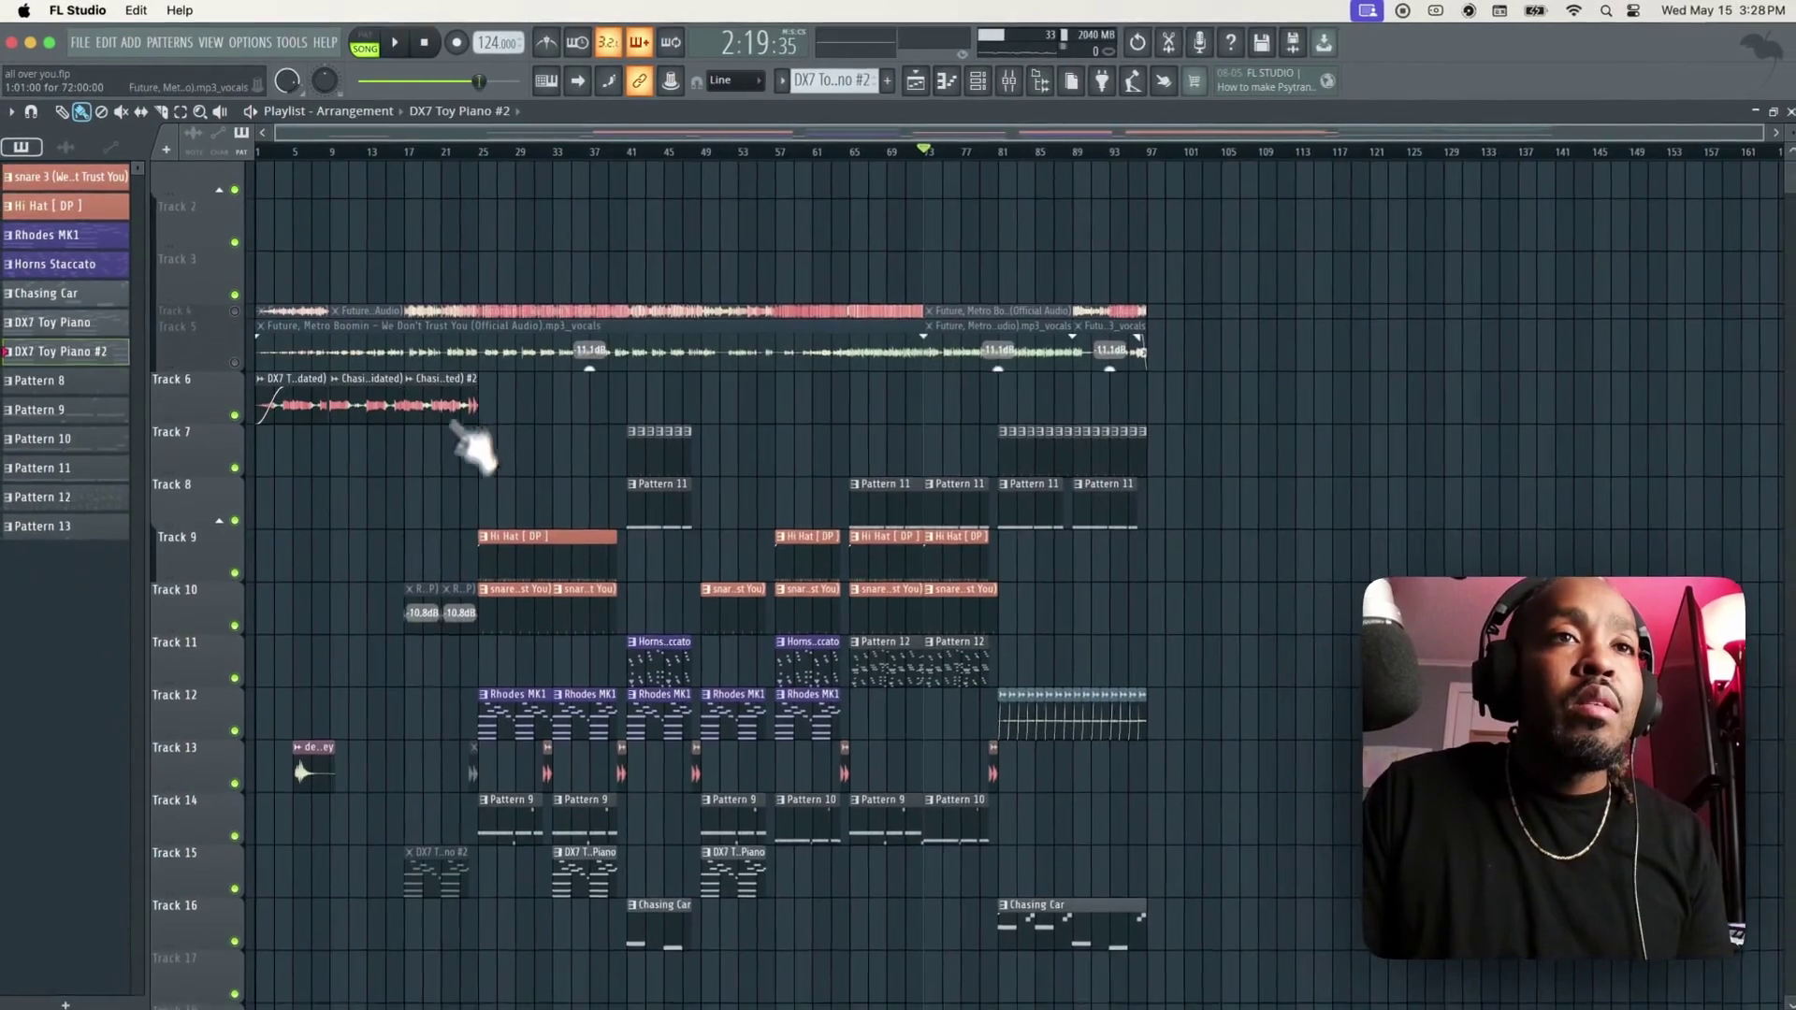
Move the song position near bar 8 and inspect the channel settings of the Track 5 vocals clip.
left_click(323, 152)
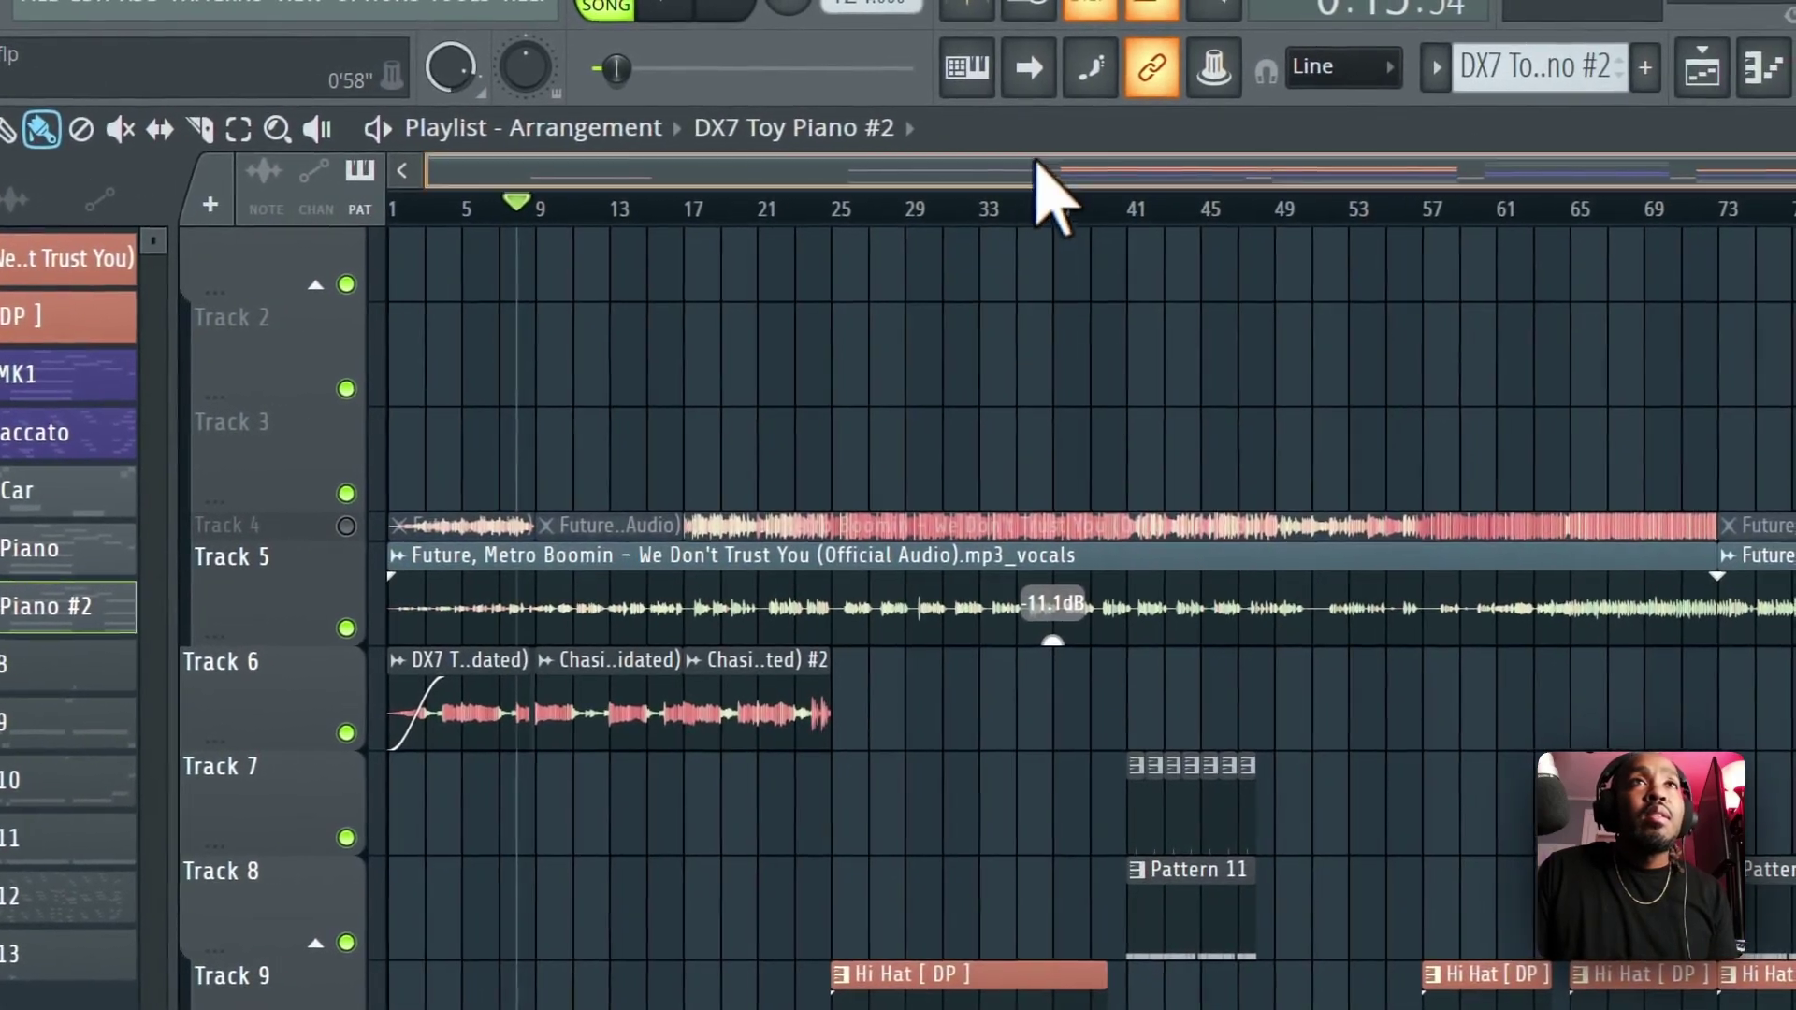
double_click(502, 606)
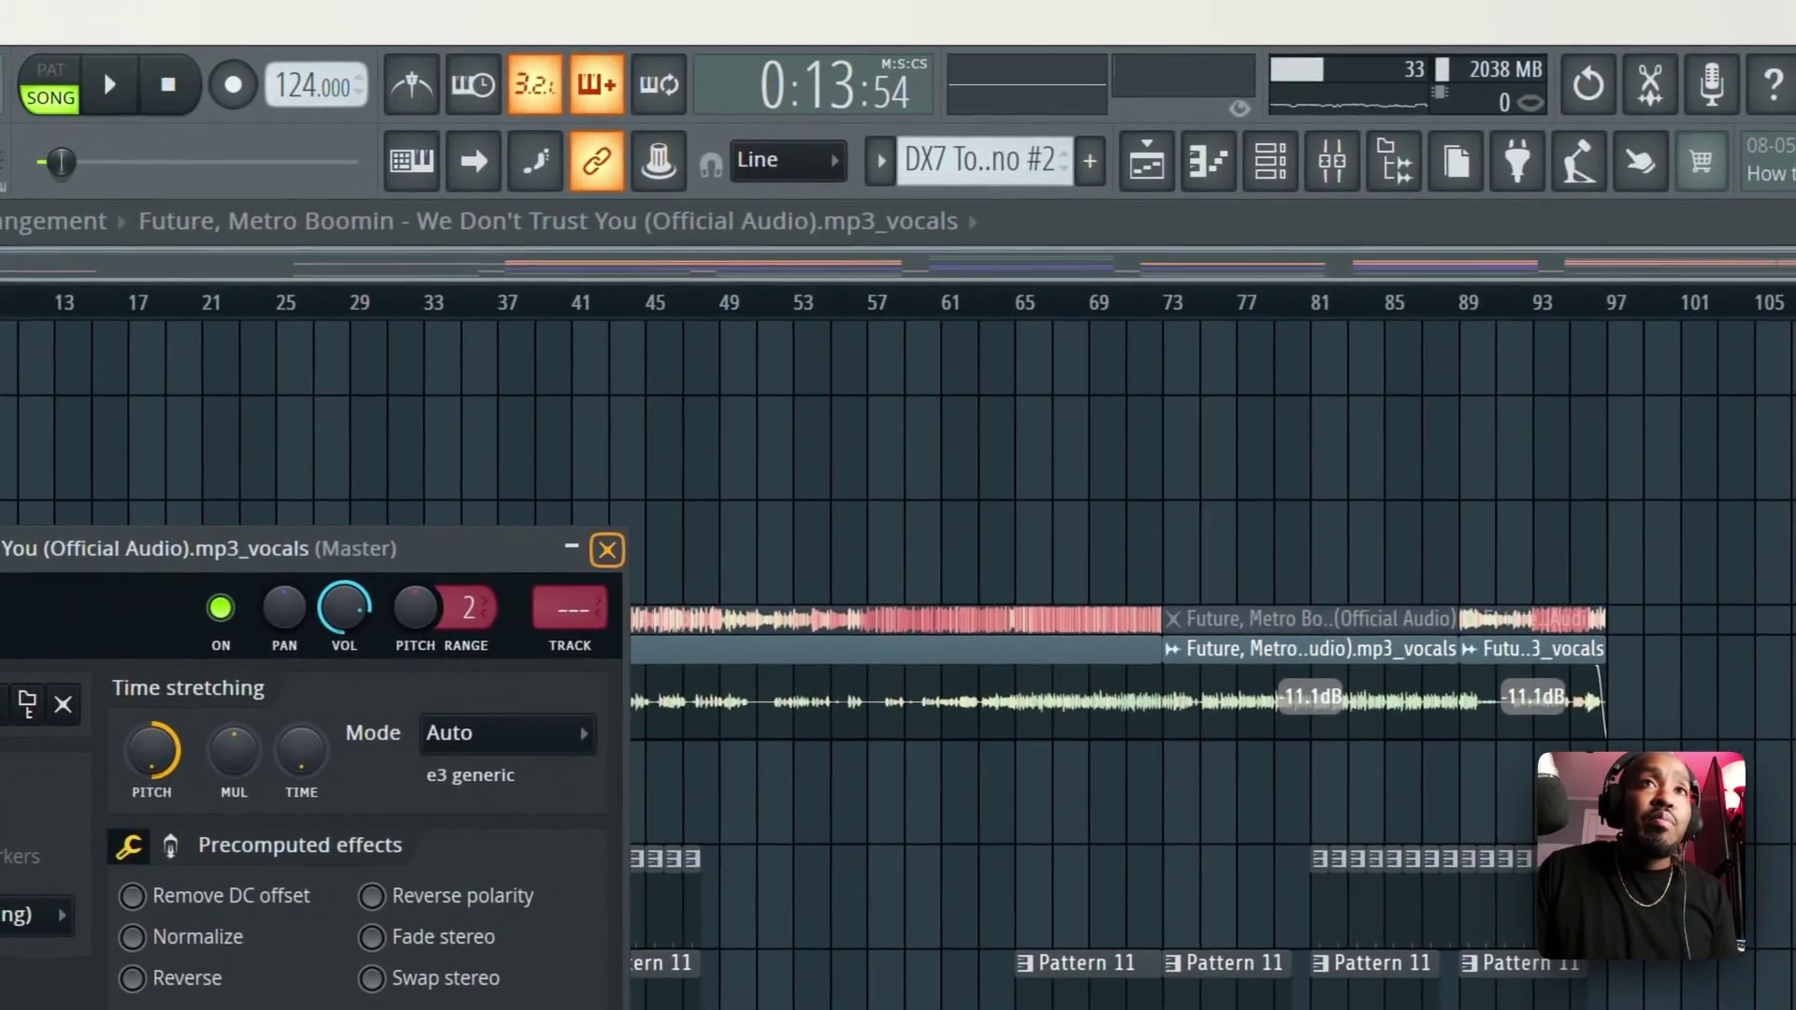
left_click(1160, 457)
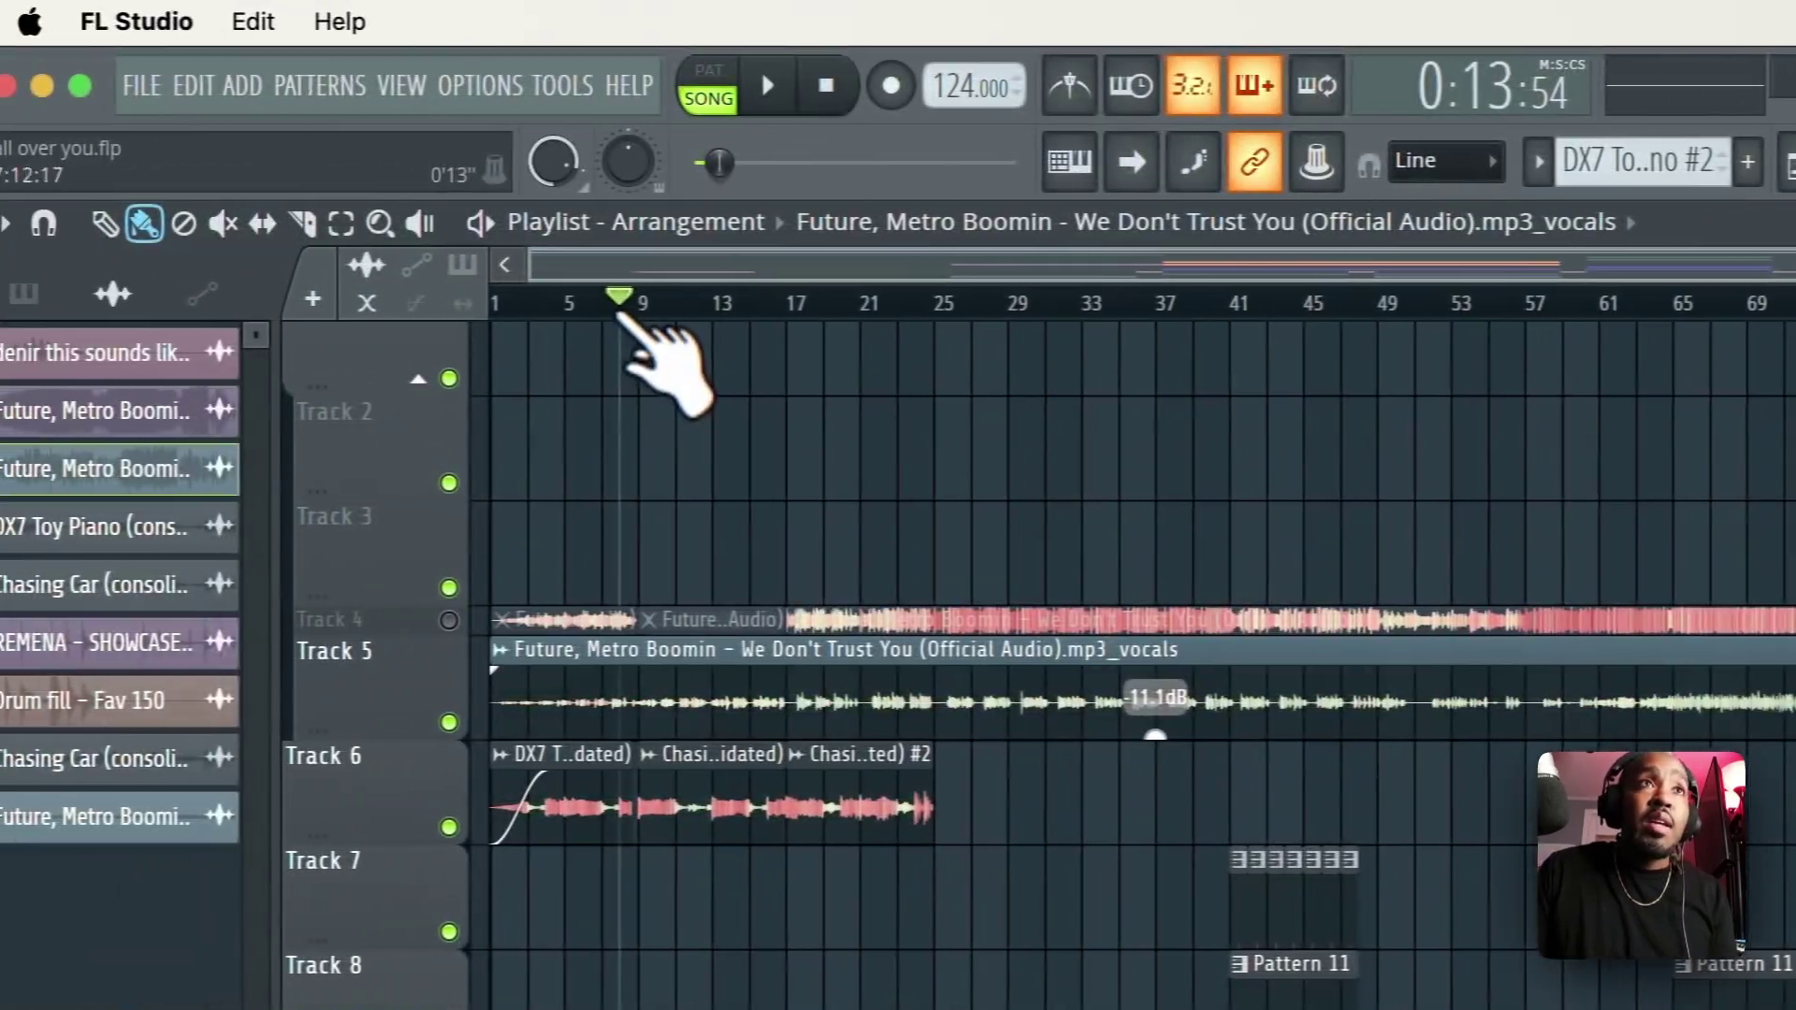
Return the song position to the start, set it to bar 25 to play the arrangement, and stop playback.
left_click_drag(625, 301, 353, 373)
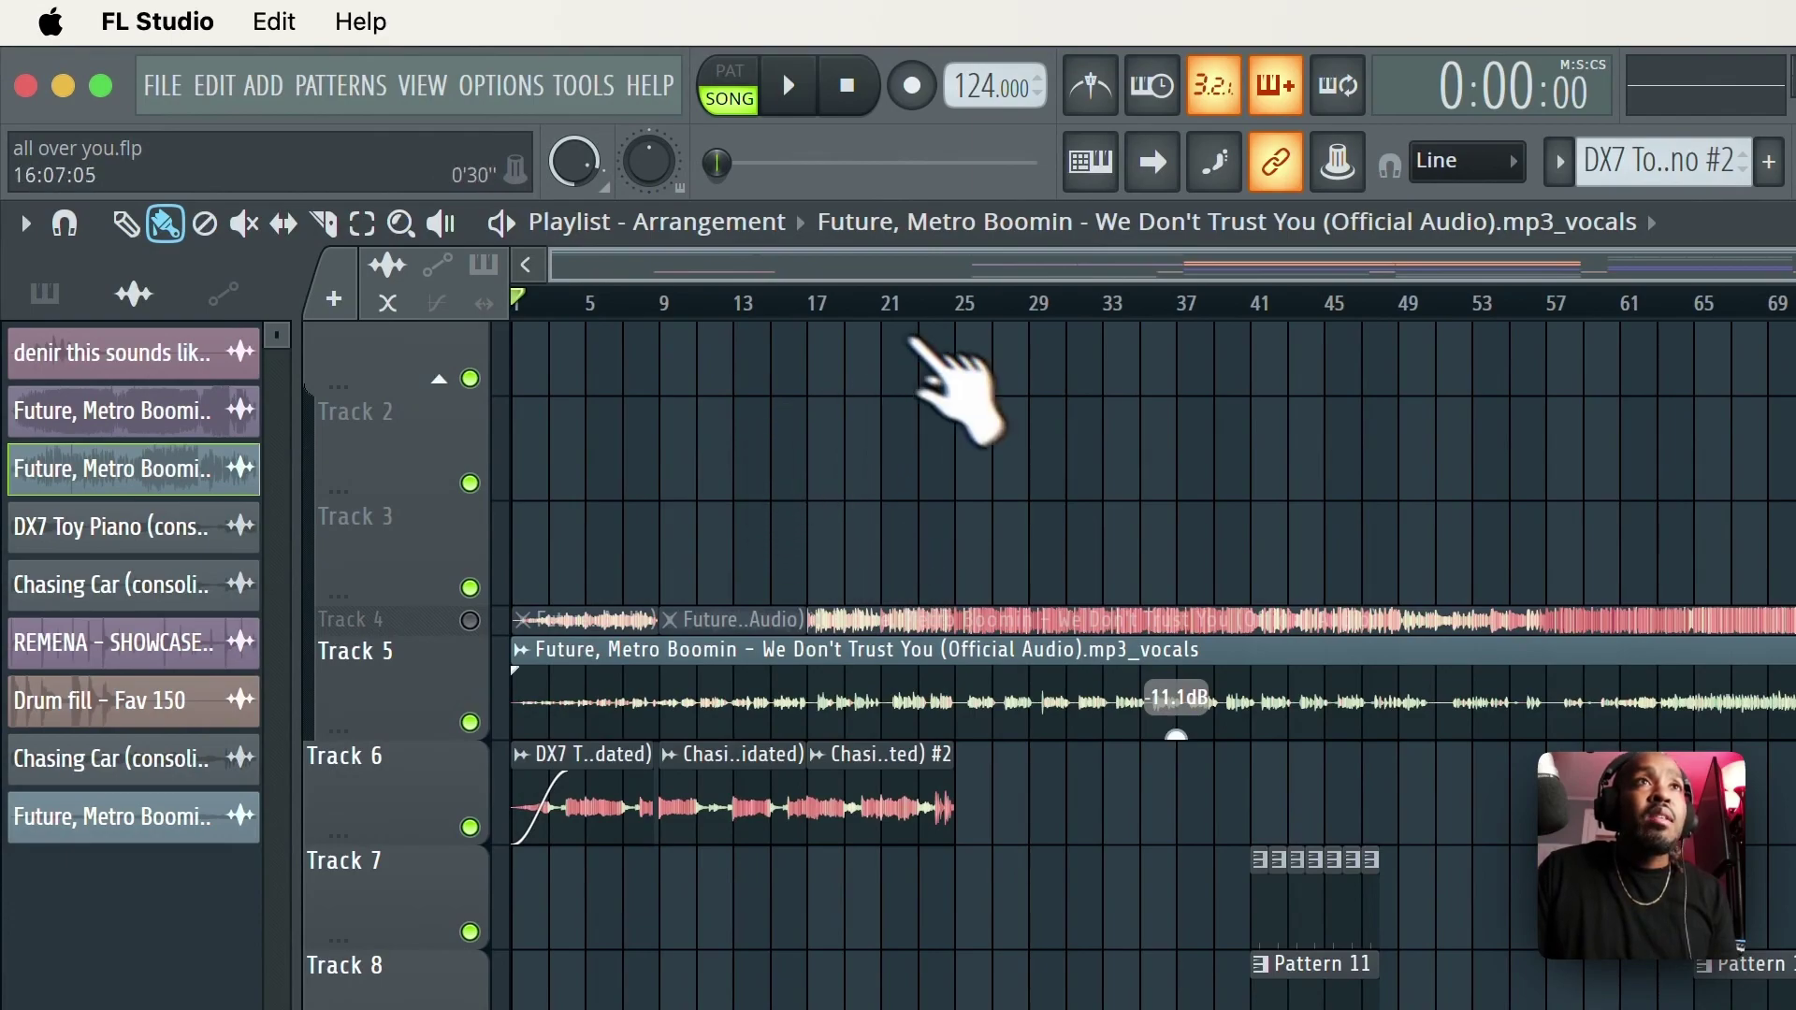
left_click(961, 309)
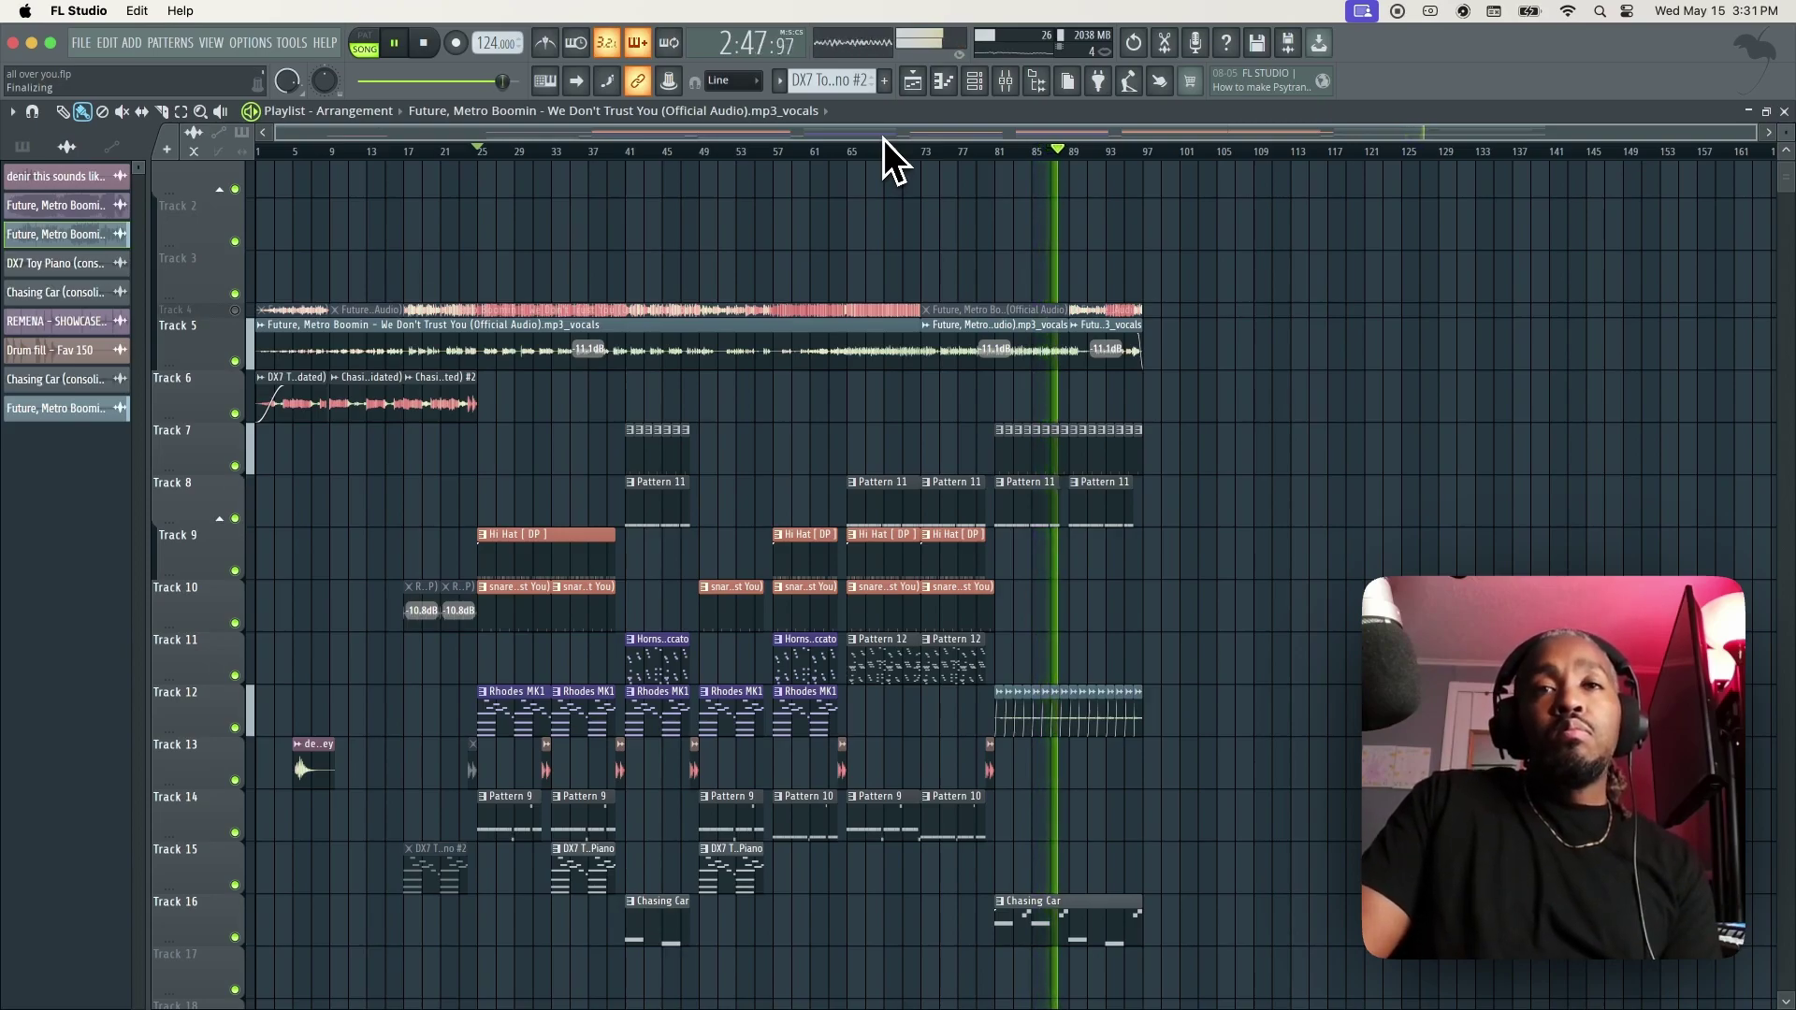
key("space")
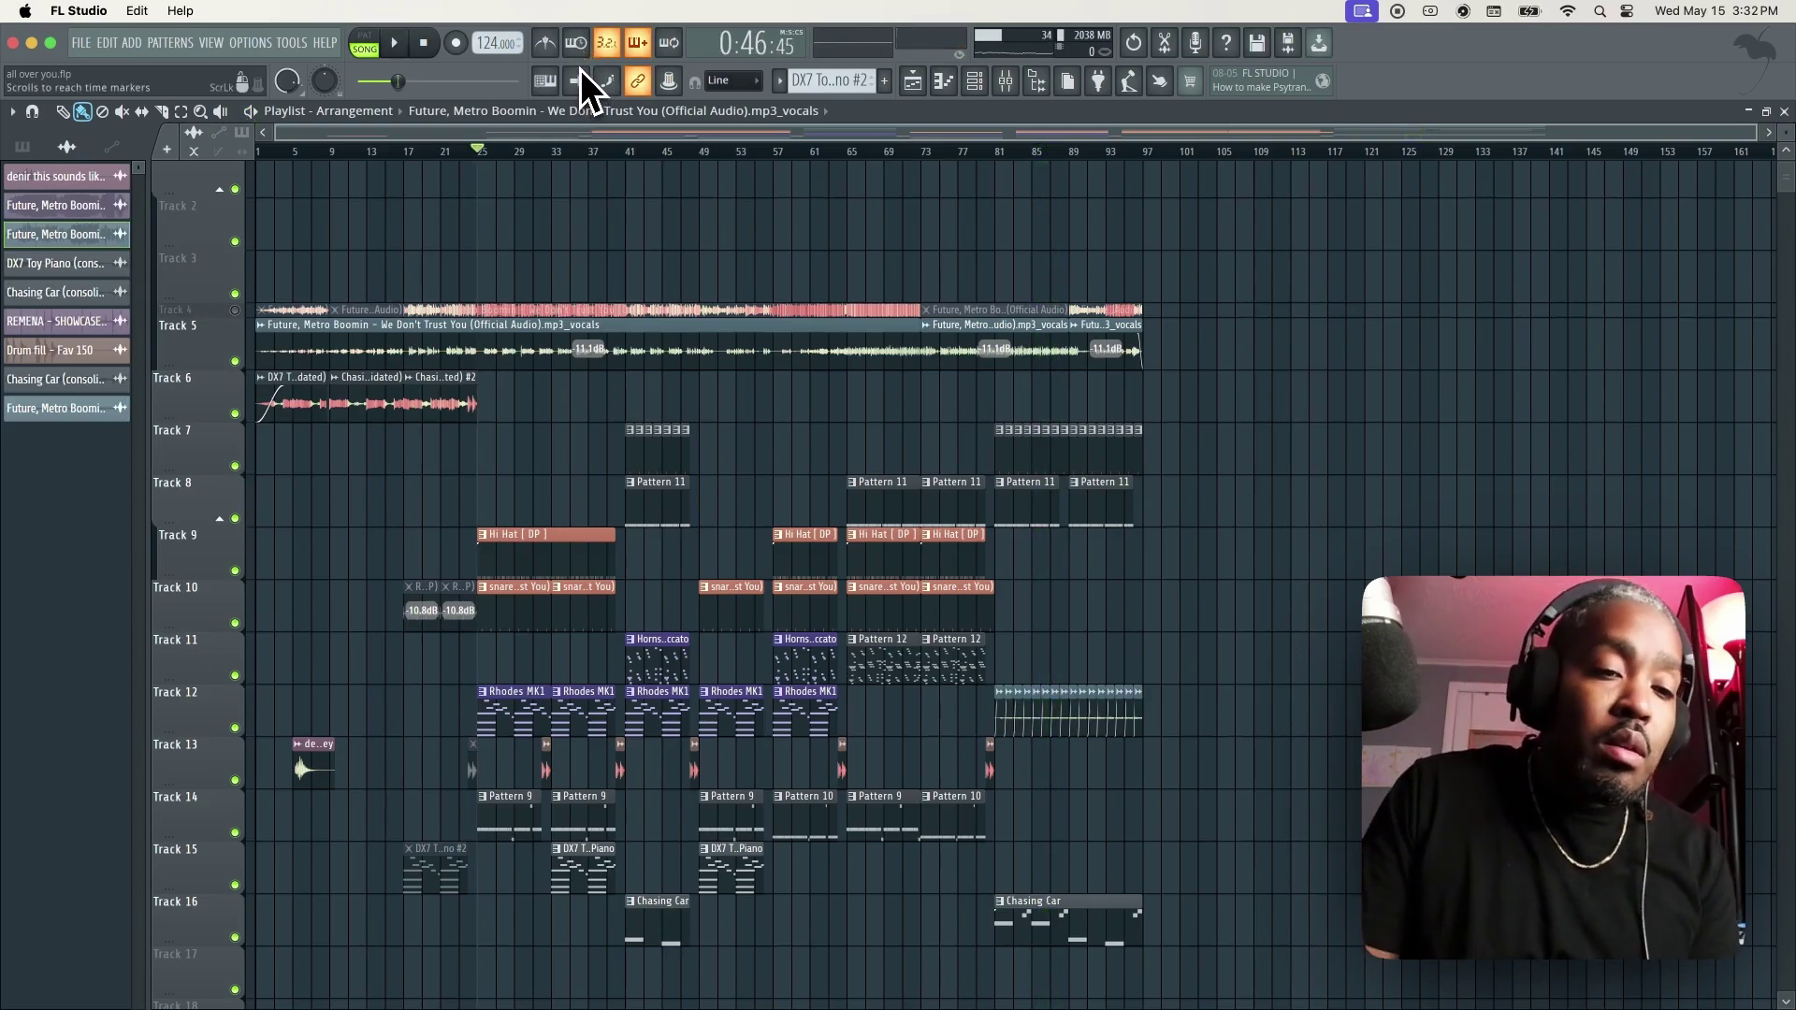